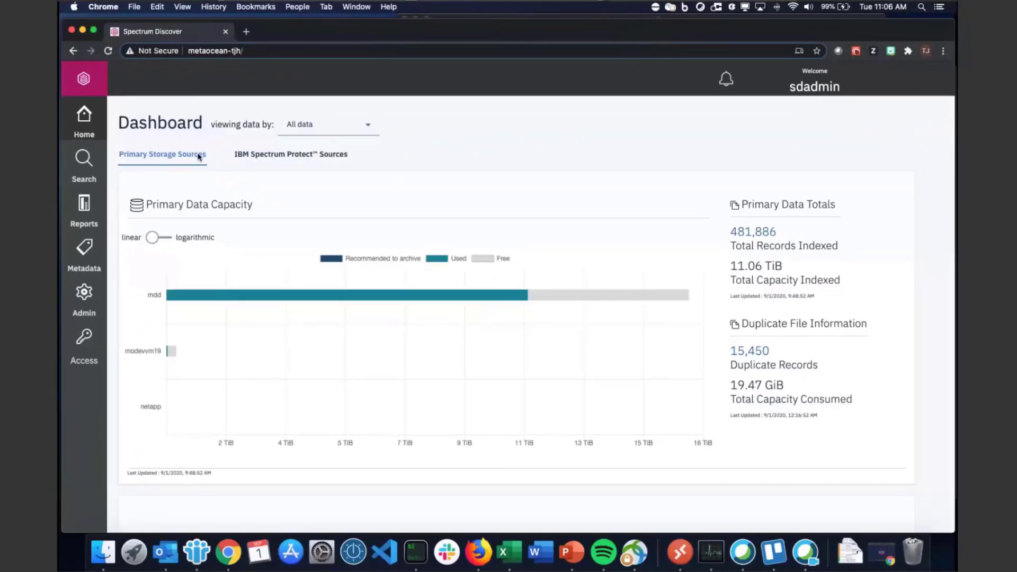
Step: View the IBM Spectrum Protect sources on the dashboard and inspect the backup capacity of gtksp and winsp
{"action": "left_click", "coordinate": [307, 156]}
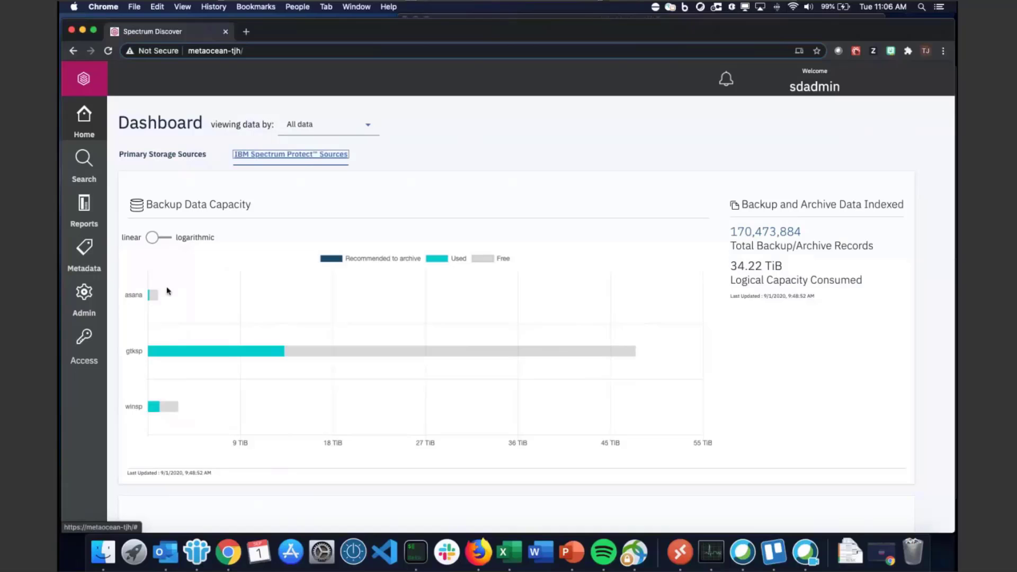
{"action": "mouse_move", "coordinate": [180, 351]}
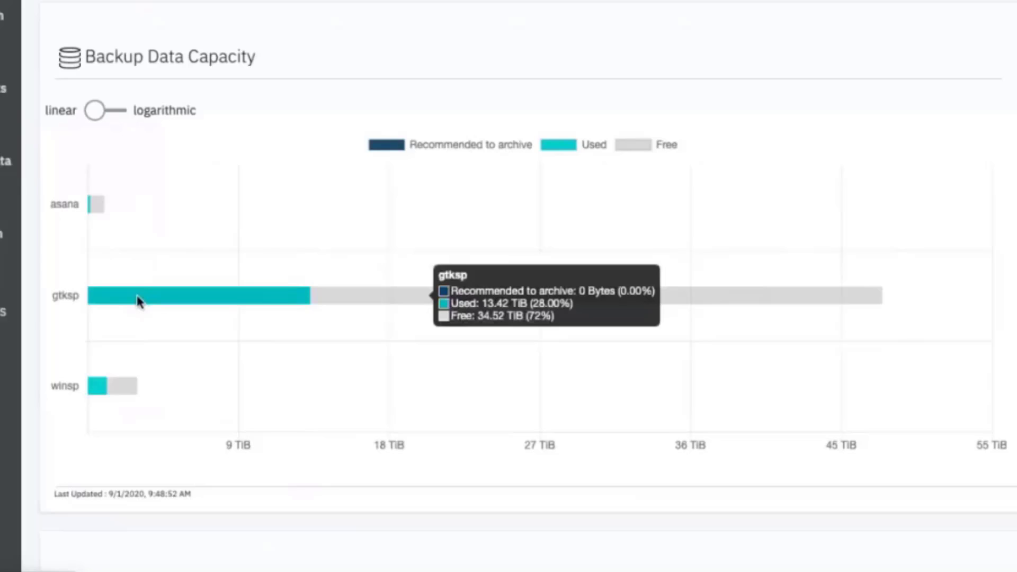
{"action": "mouse_move", "coordinate": [114, 387]}
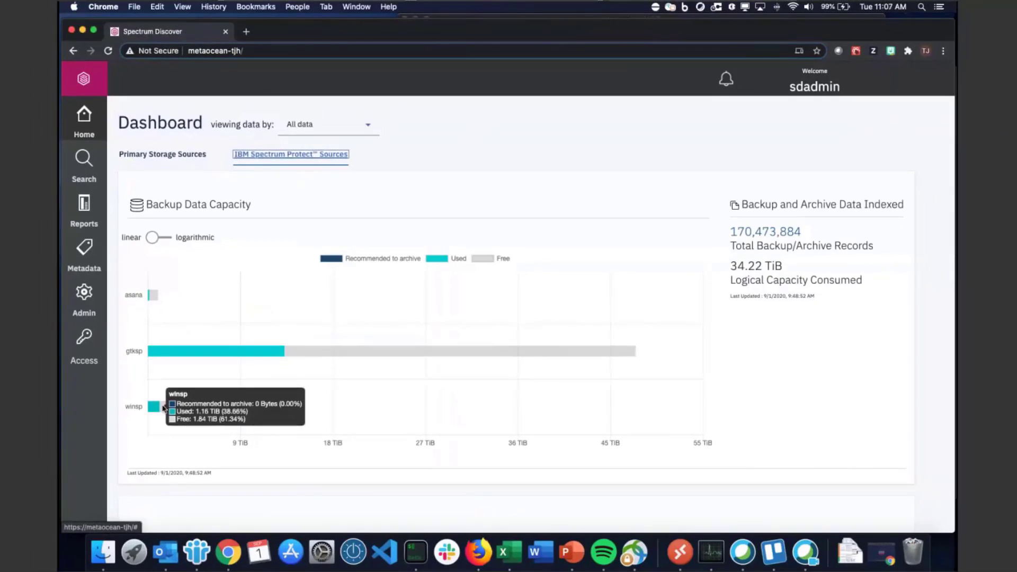
Step: Review the data source connections sorted by connection type, and open the scan history
{"action": "left_click", "coordinate": [84, 299]}
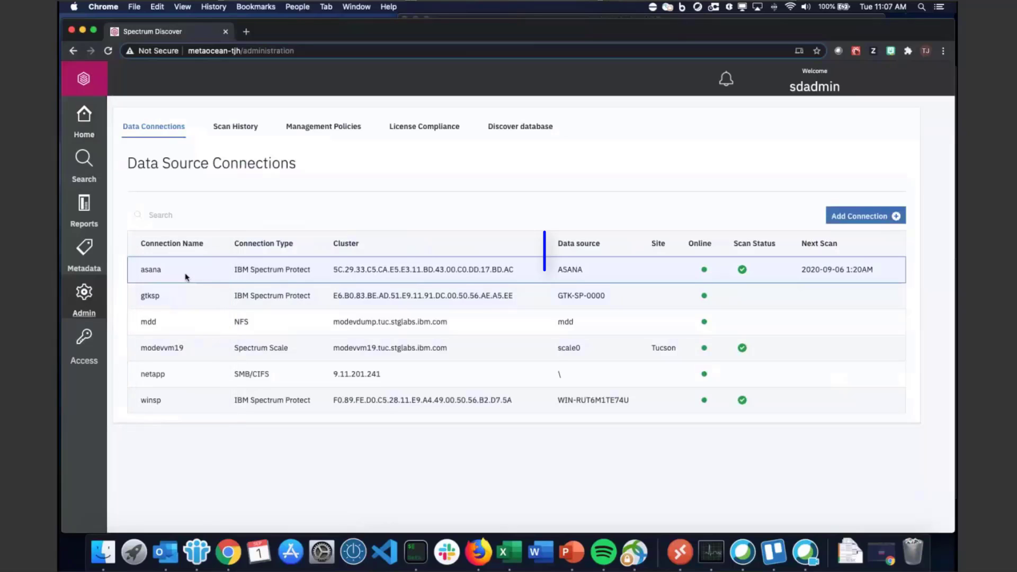
{"action": "left_click", "coordinate": [267, 245]}
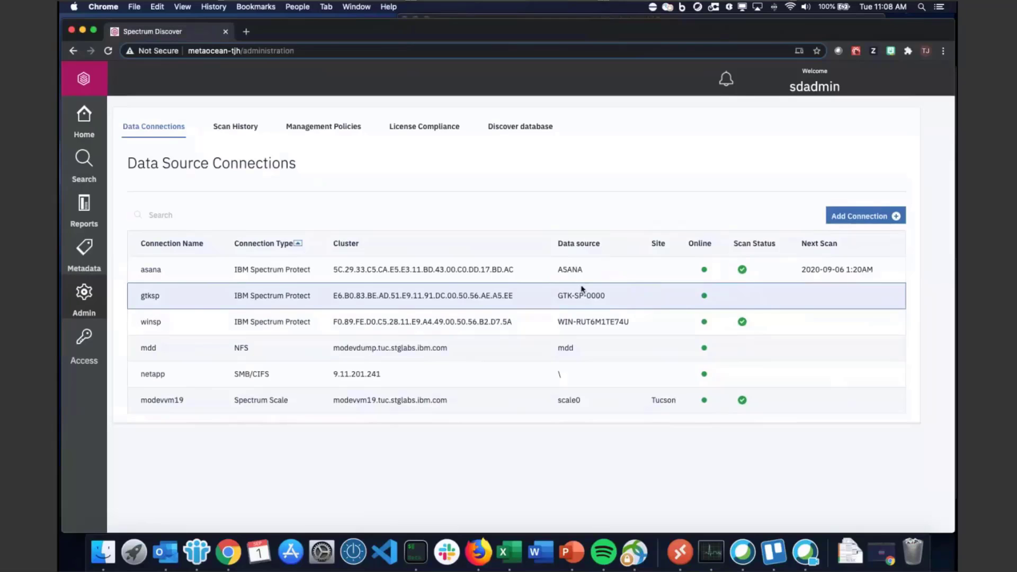
{"action": "left_click", "coordinate": [236, 132]}
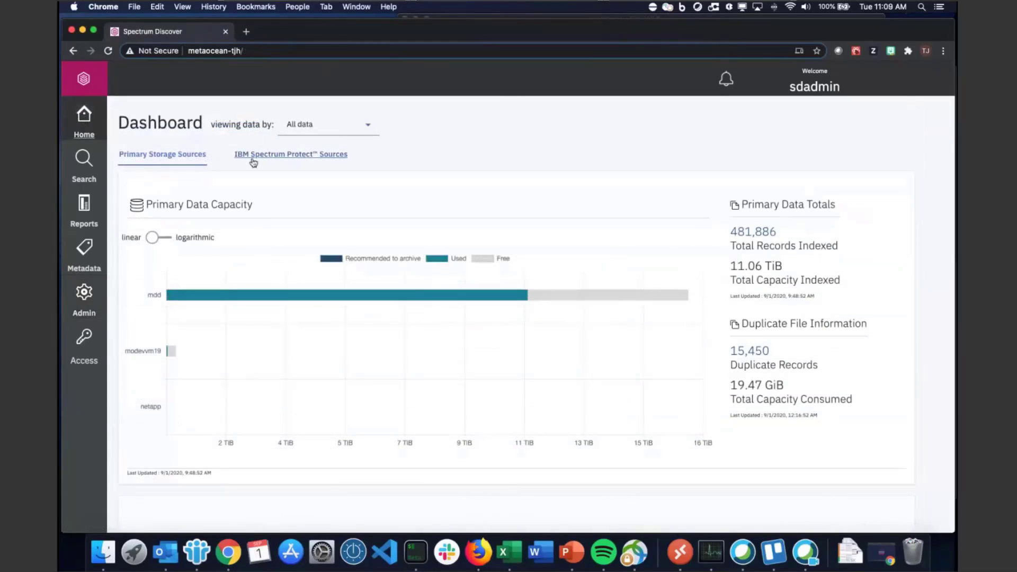
Step: Examine the dashboard's IBM Spectrum Protect sources, including the capacity used by Filespace on Spectrum Protect Sources
{"action": "left_click", "coordinate": [269, 161]}
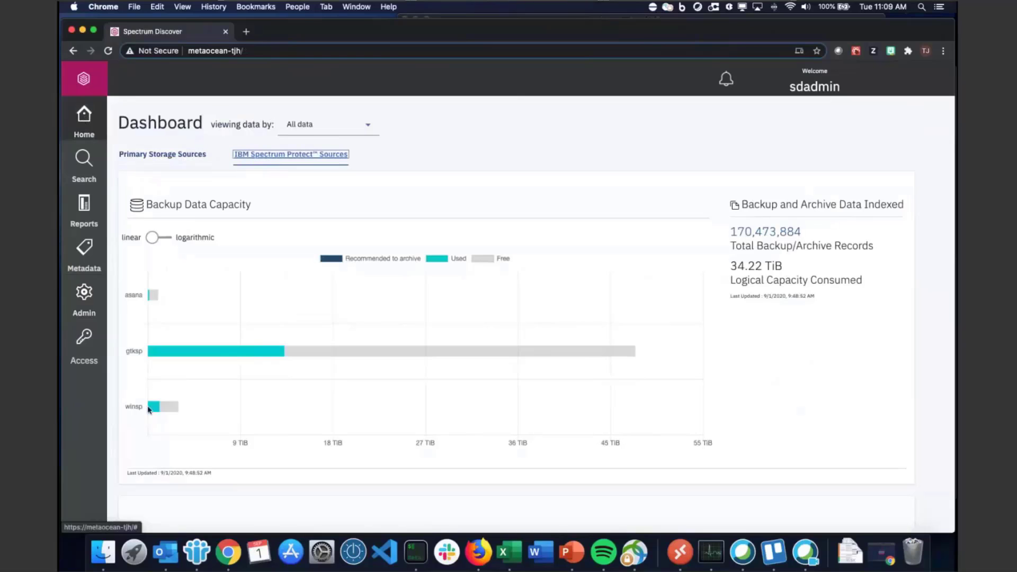
{"action": "mouse_move", "coordinate": [153, 407]}
{"action": "scroll", "coordinate": [154, 410], "scroll_direction": "down", "scroll_amount": 3}
{"action": "scroll", "coordinate": [154, 410], "scroll_direction": "down", "scroll_amount": 5}
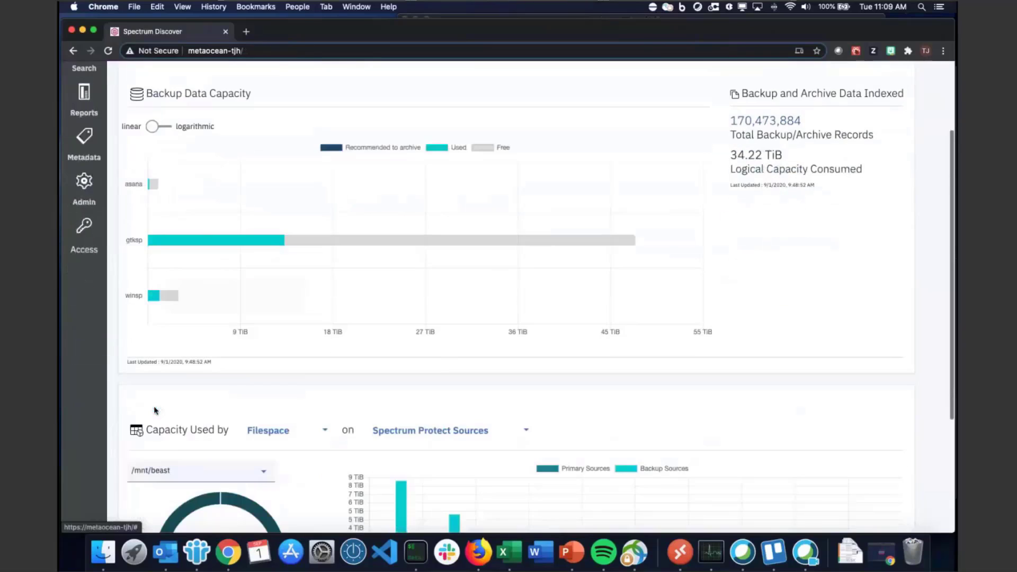
{"action": "scroll", "coordinate": [155, 410], "scroll_direction": "down", "scroll_amount": 2}
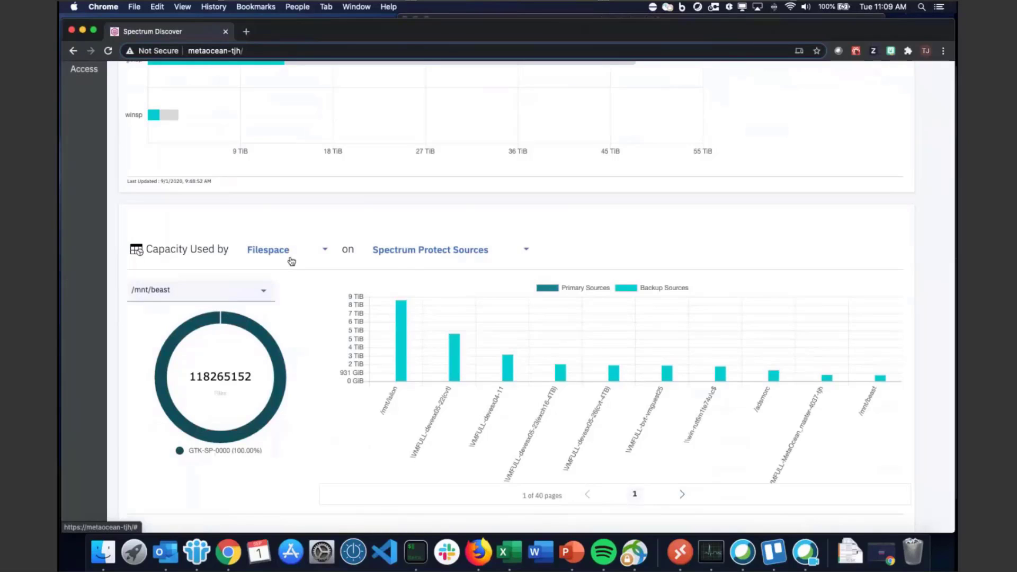
{"action": "left_click", "coordinate": [422, 256]}
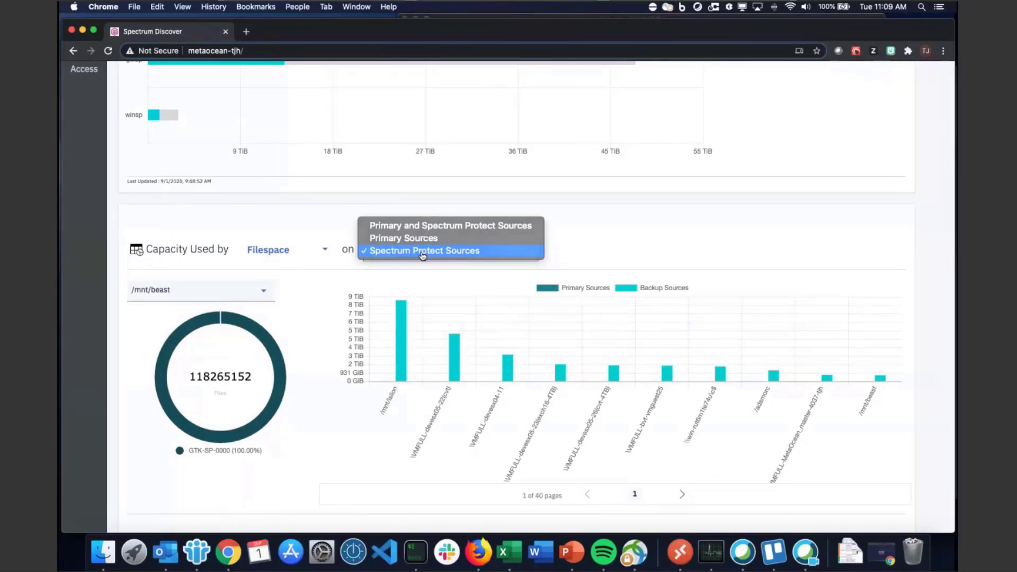
{"action": "left_click", "coordinate": [423, 256]}
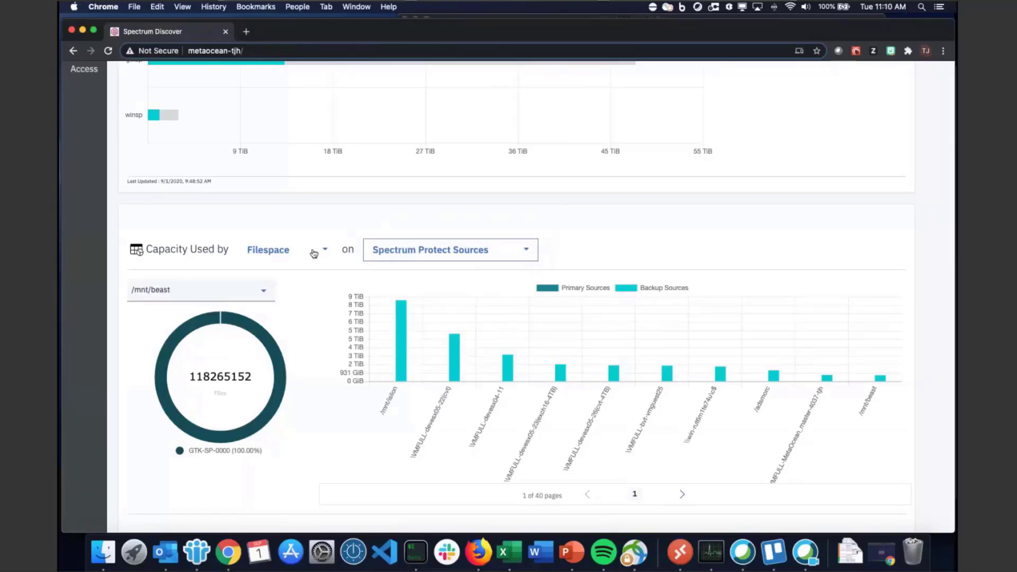
Step: Break down the Spectrum Protect capacity chart by Nodename and by Mgmtclass, and inspect the DEFAULT class usage
{"action": "left_click", "coordinate": [314, 252]}
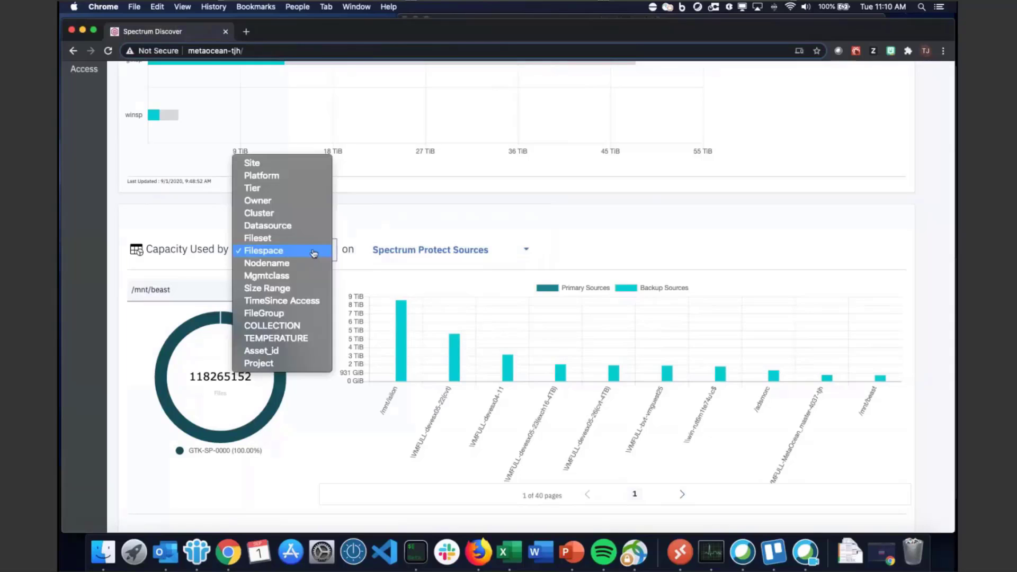
{"action": "key", "text": "Escape"}
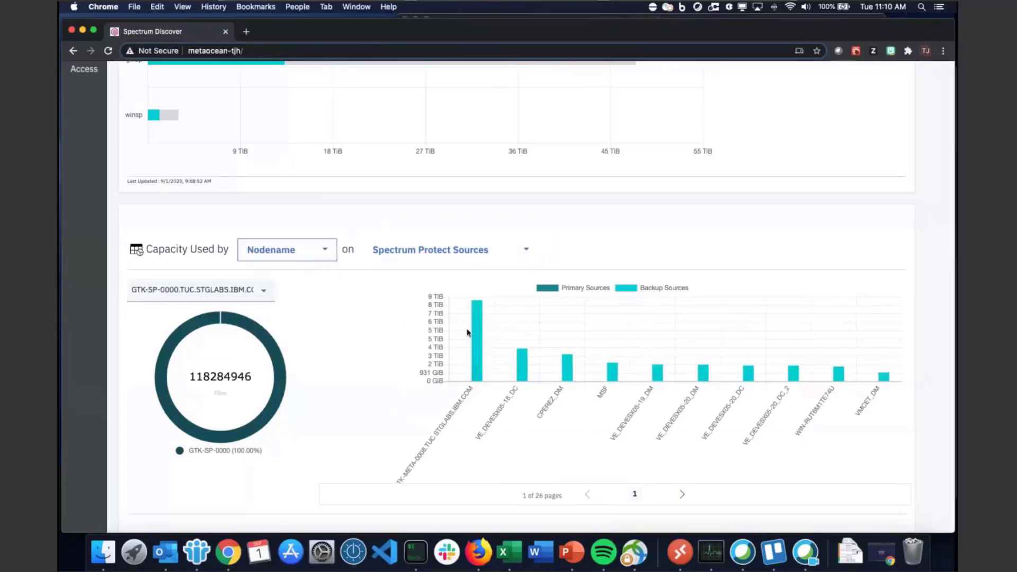
{"action": "left_click", "coordinate": [316, 257]}
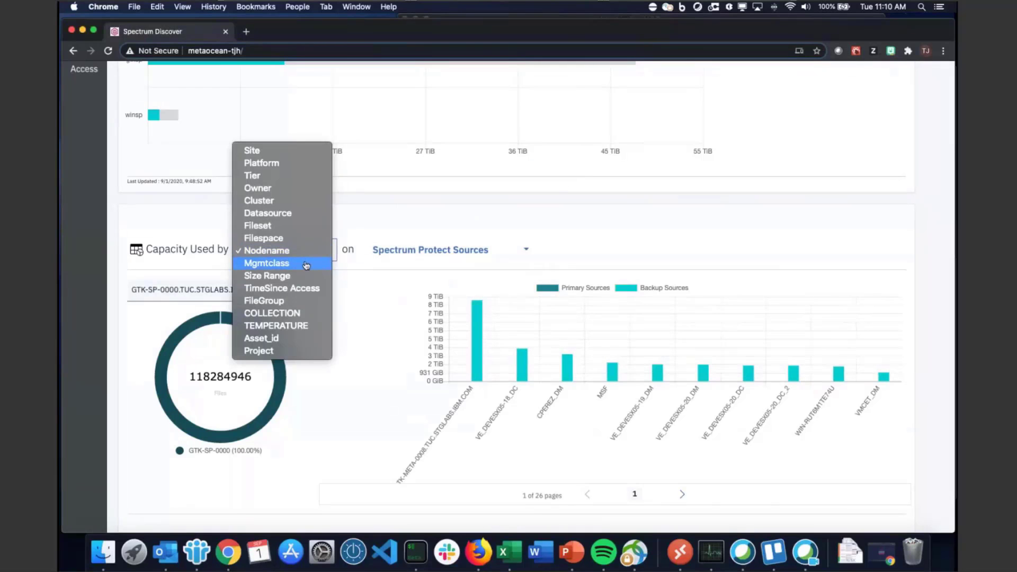
{"action": "left_click", "coordinate": [306, 264]}
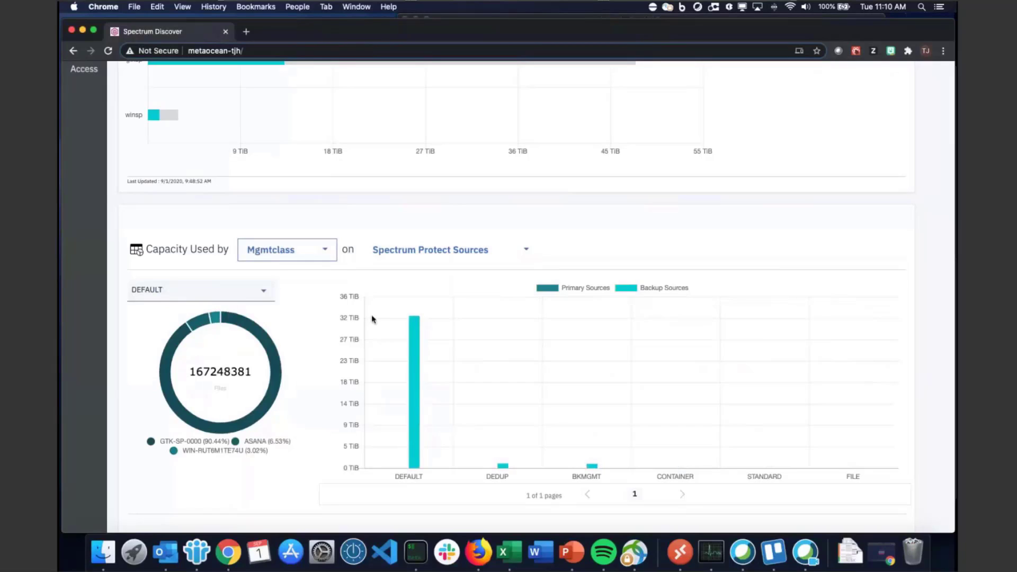
{"action": "mouse_move", "coordinate": [412, 338]}
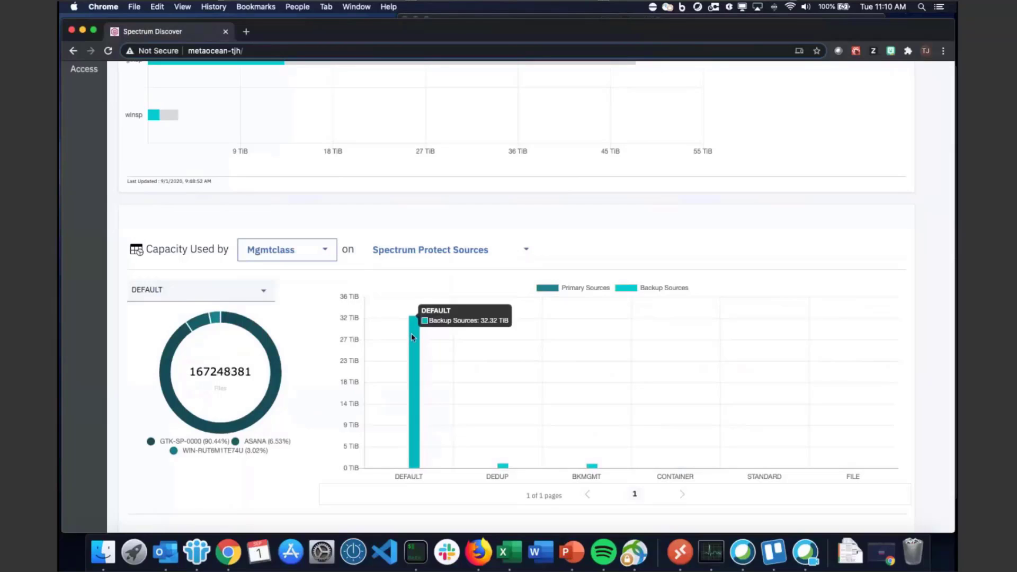
Step: Start a visual exploration search using the Platform and Datasource criteria
{"action": "scroll", "coordinate": [418, 338], "scroll_direction": "up", "scroll_amount": 5}
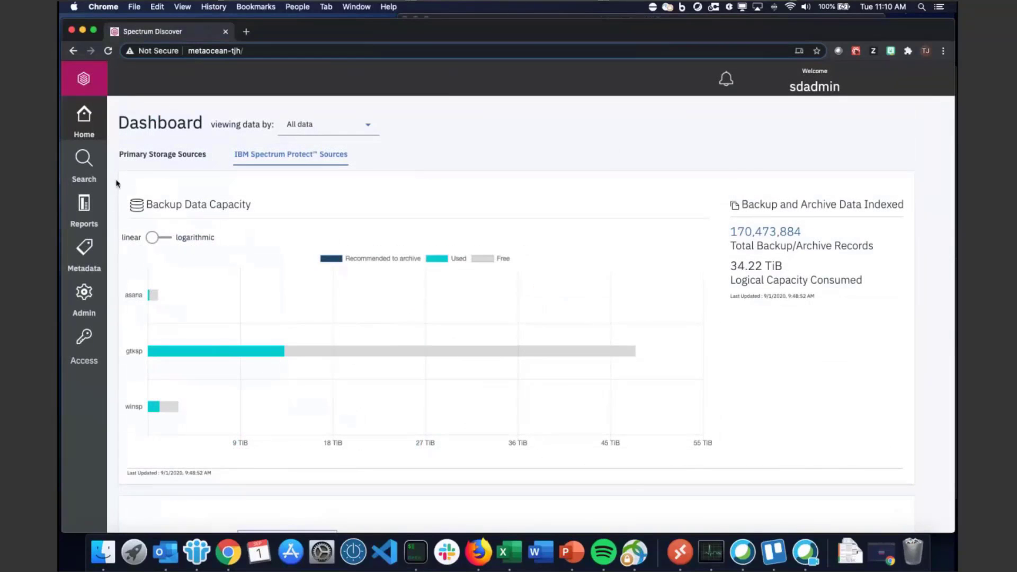
{"action": "left_click", "coordinate": [85, 164]}
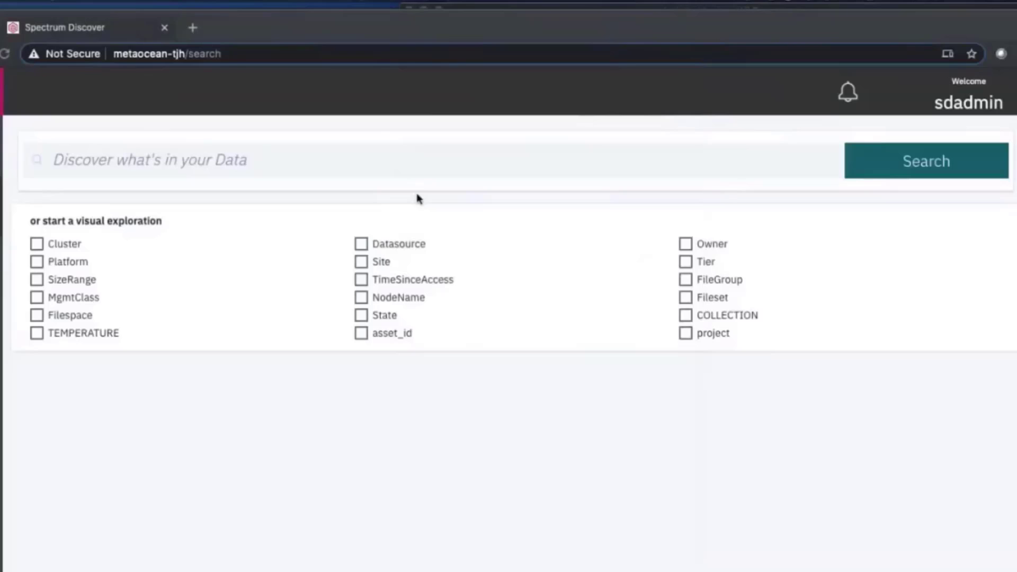
{"action": "left_click", "coordinate": [36, 262]}
{"action": "left_click", "coordinate": [361, 244]}
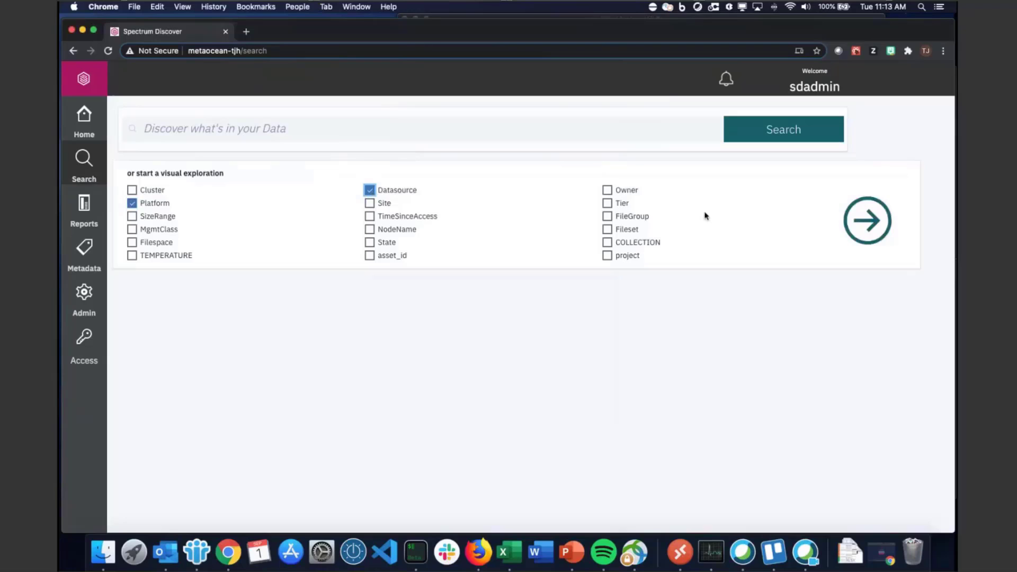
{"action": "left_click", "coordinate": [861, 225]}
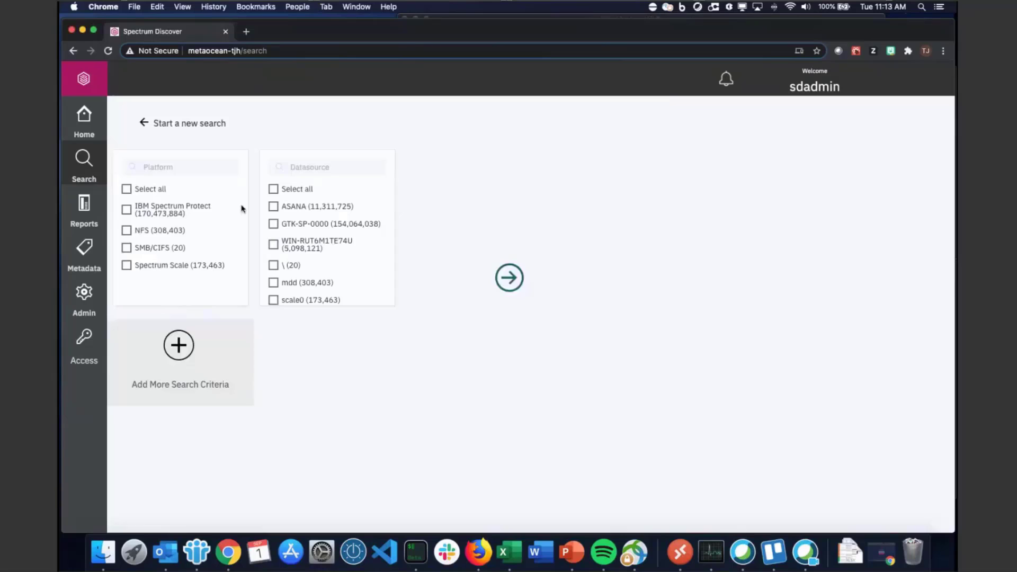
Step: Run the search for the IBM Spectrum Protect platform with all datasources selected
{"action": "left_click", "coordinate": [187, 210]}
{"action": "left_click", "coordinate": [274, 190]}
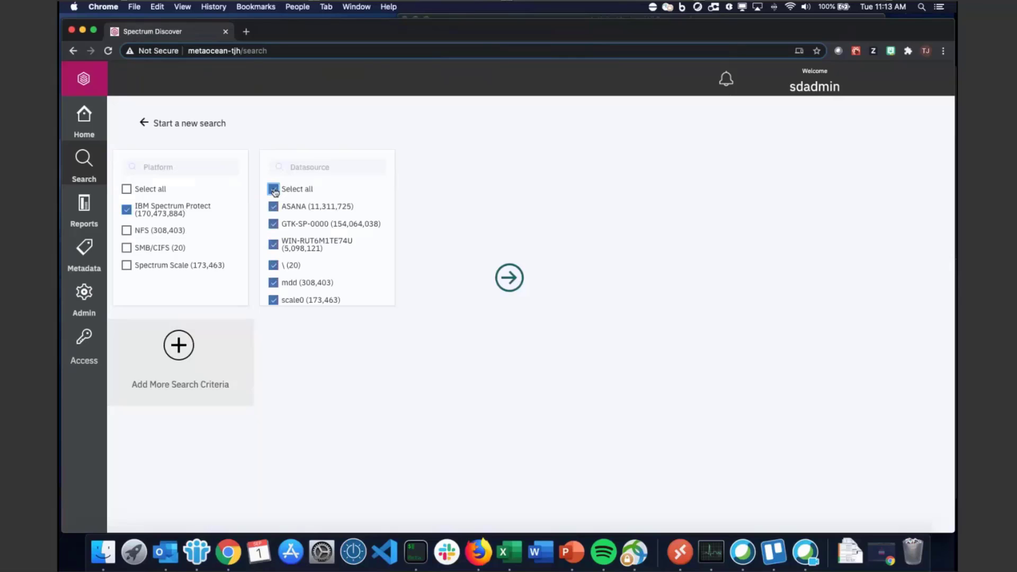
{"action": "left_click", "coordinate": [516, 283]}
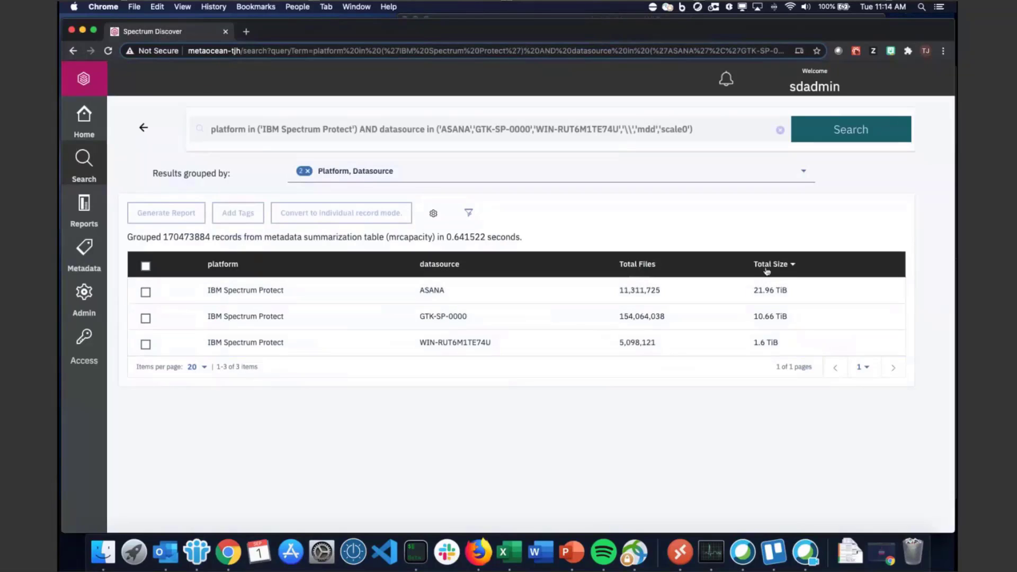
Step: Sort the grouped datasource results by Total Files, and re-sort them by Total Size from largest to smallest
{"action": "left_click", "coordinate": [647, 266]}
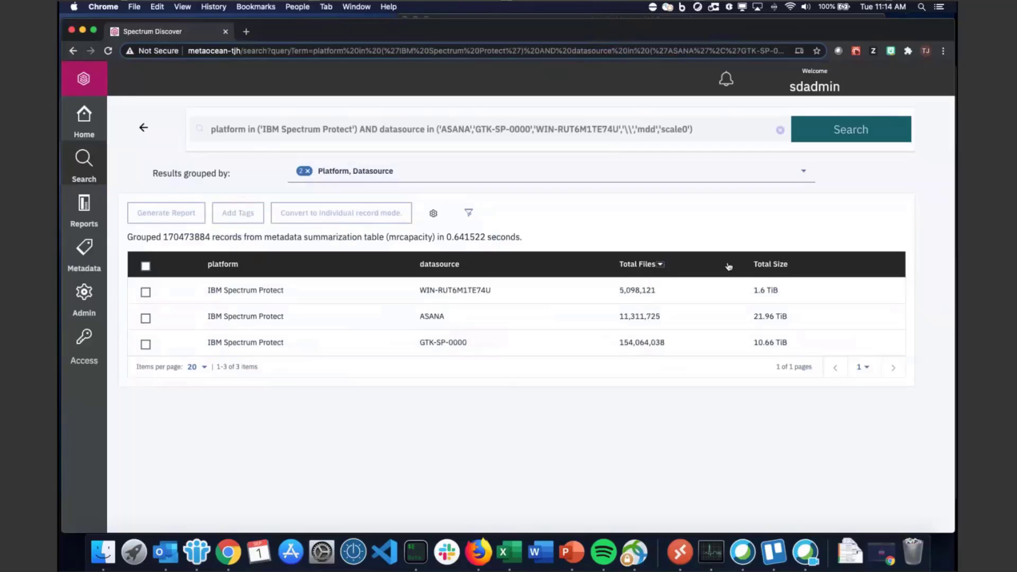
{"action": "left_click", "coordinate": [774, 266]}
{"action": "left_click", "coordinate": [774, 266]}
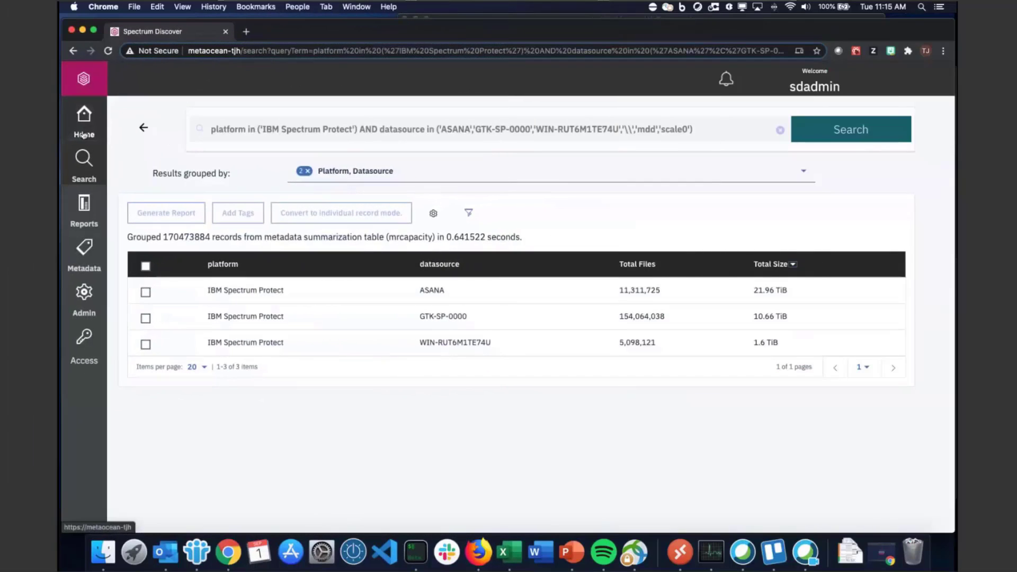
Step: Start a new visual exploration search using the Platform and FileGroup criteria
{"action": "left_click", "coordinate": [83, 132]}
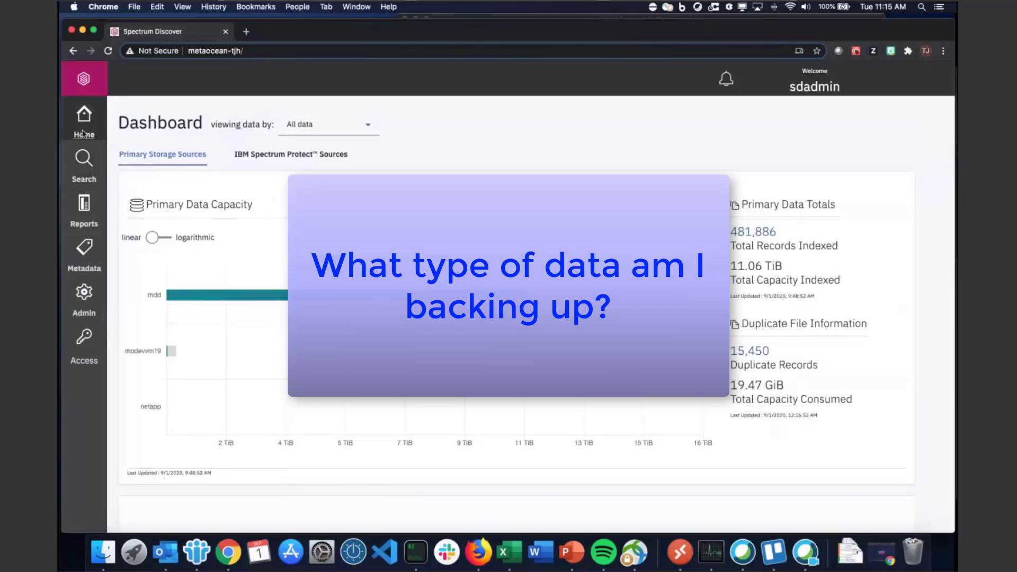
{"action": "left_click", "coordinate": [84, 167]}
{"action": "left_click", "coordinate": [132, 205]}
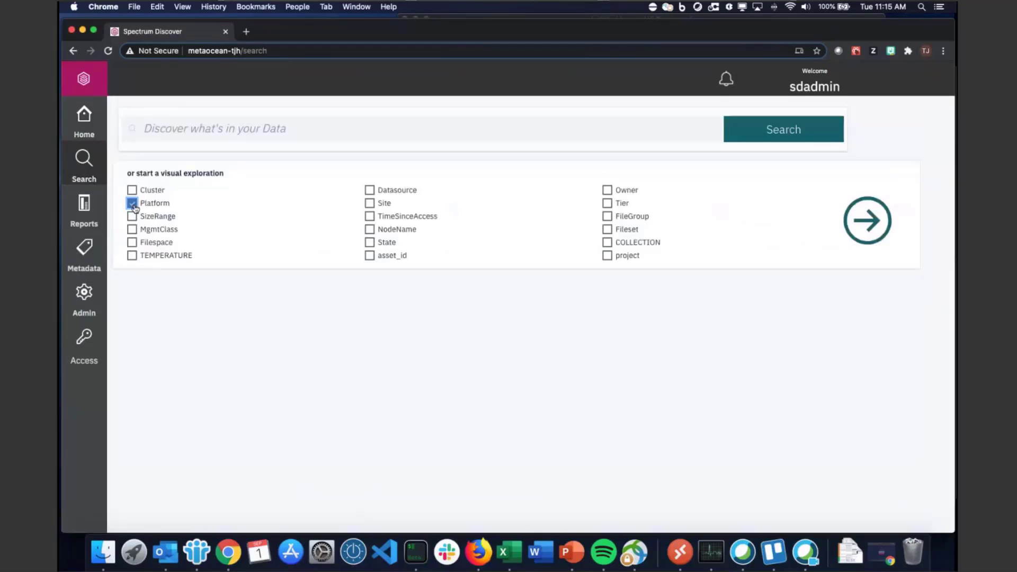
{"action": "left_click", "coordinate": [608, 218]}
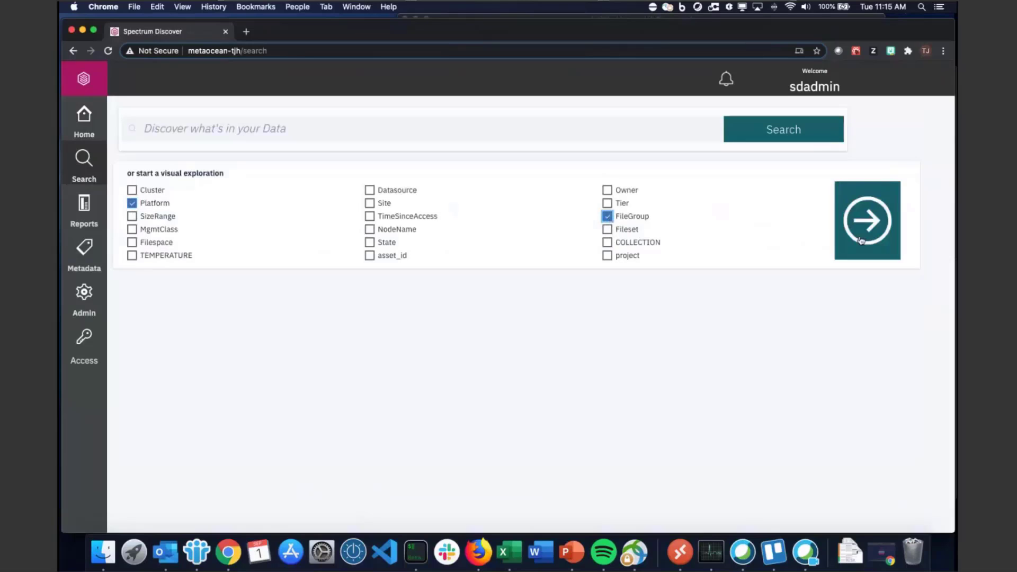
{"action": "left_click", "coordinate": [859, 235]}
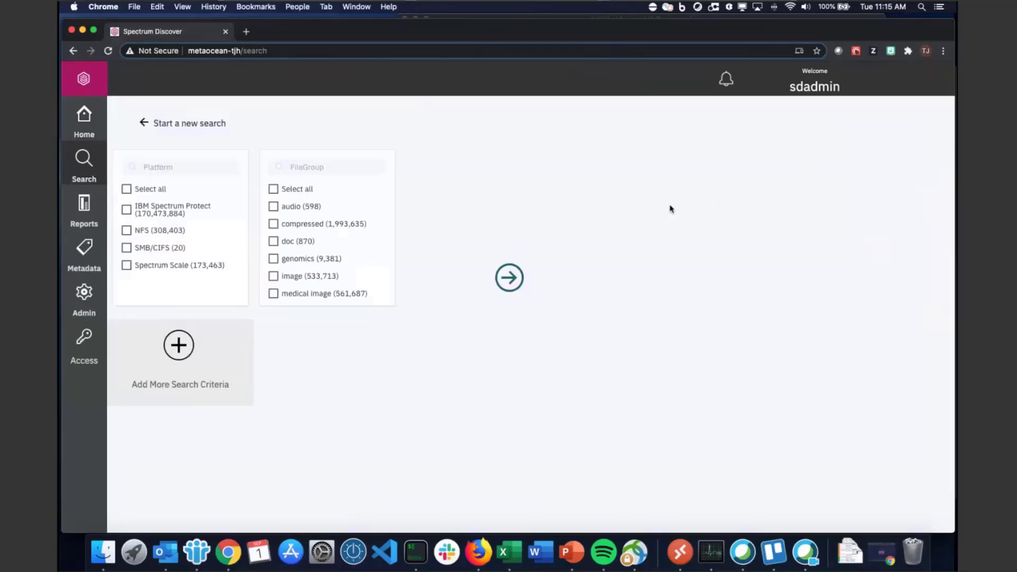
Step: Select the IBM Spectrum Protect platform and all file groups as the search values
{"action": "left_click", "coordinate": [126, 211]}
{"action": "scroll", "coordinate": [298, 197], "scroll_direction": "down", "scroll_amount": 5}
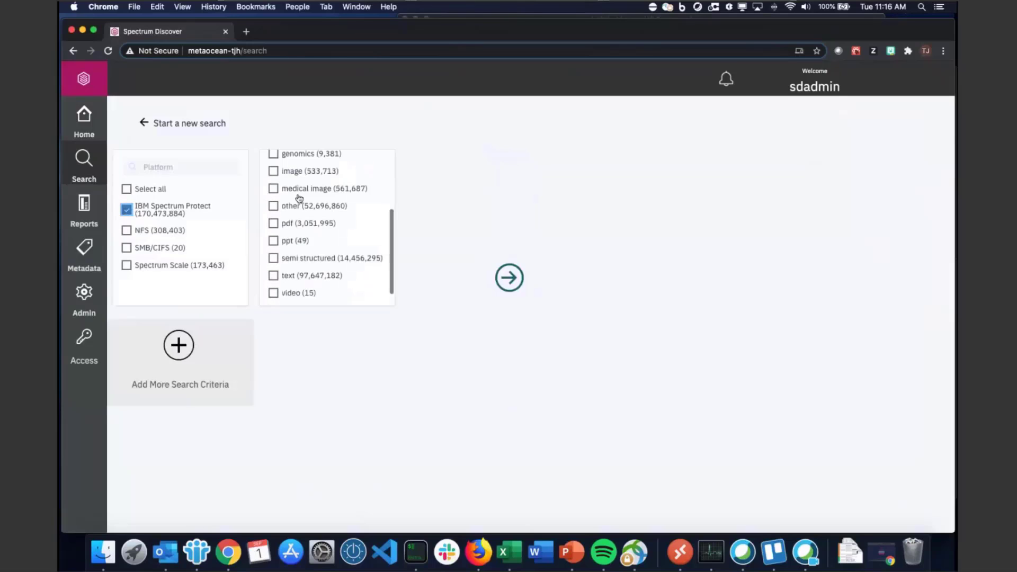
{"action": "scroll", "coordinate": [298, 198], "scroll_direction": "up", "scroll_amount": 5}
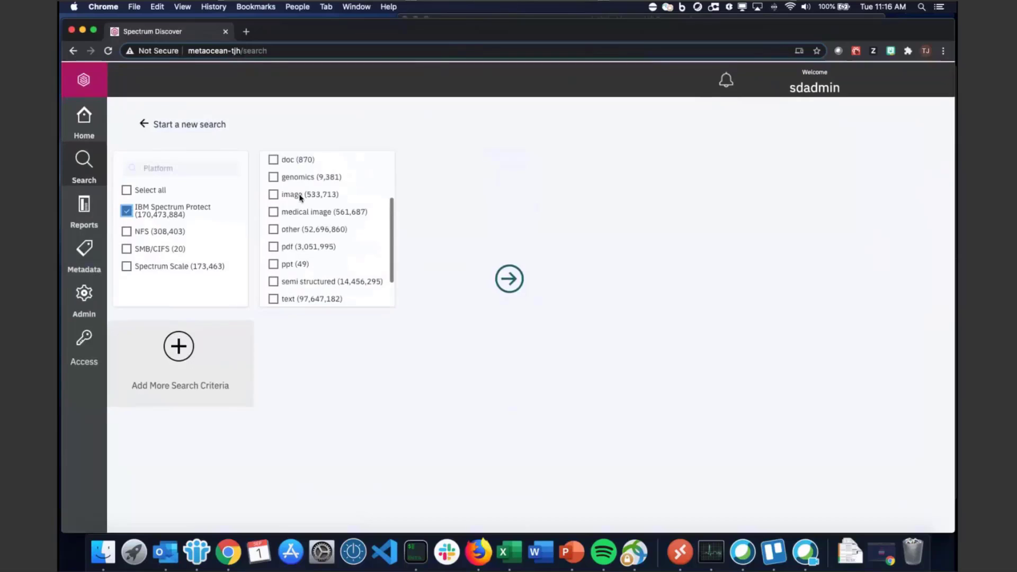
{"action": "scroll", "coordinate": [300, 199], "scroll_direction": "up", "scroll_amount": 3}
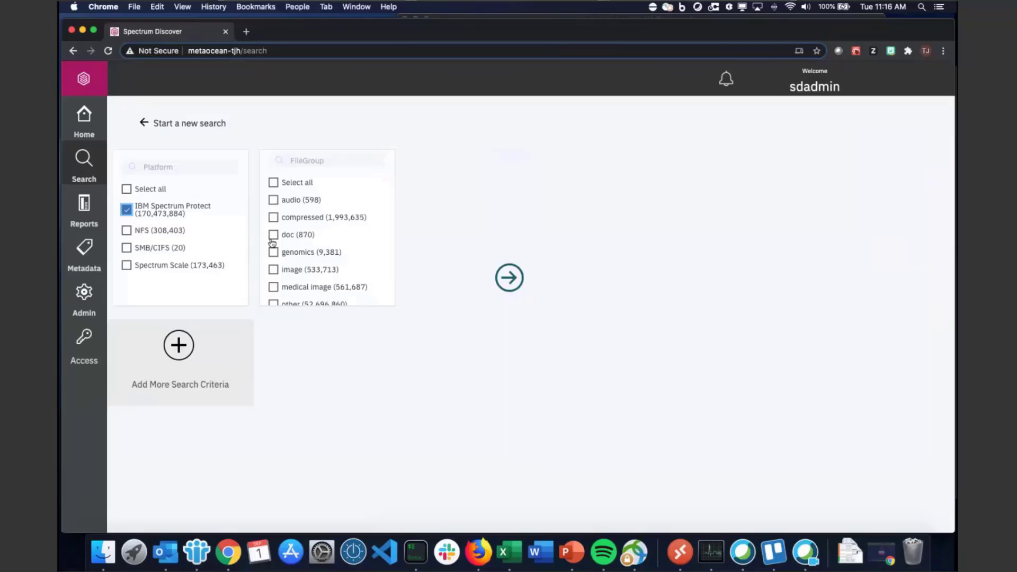
{"action": "left_click", "coordinate": [274, 183]}
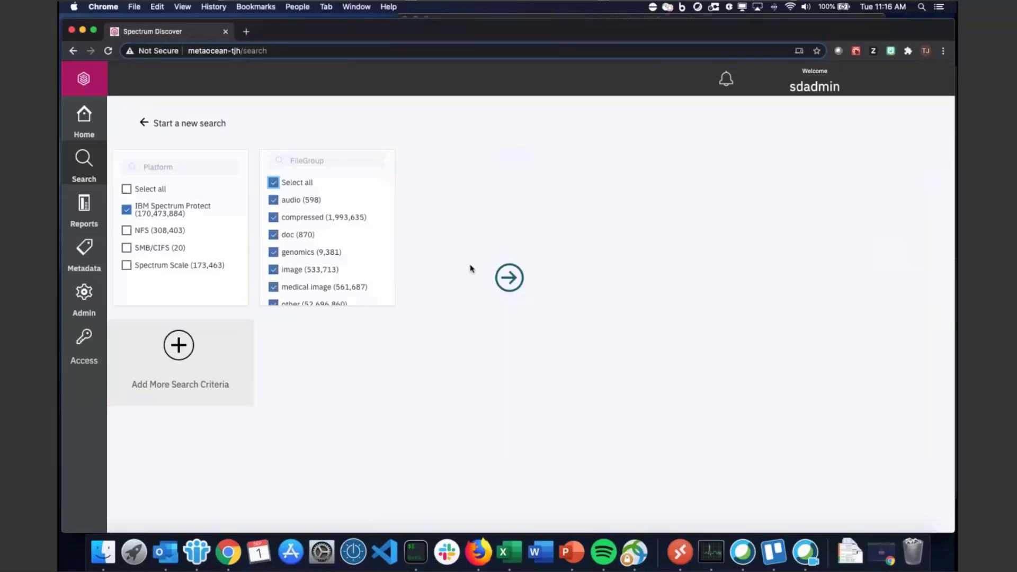
Step: Run the file group search and sort the results by Total Size from largest to smallest
{"action": "left_click", "coordinate": [510, 285]}
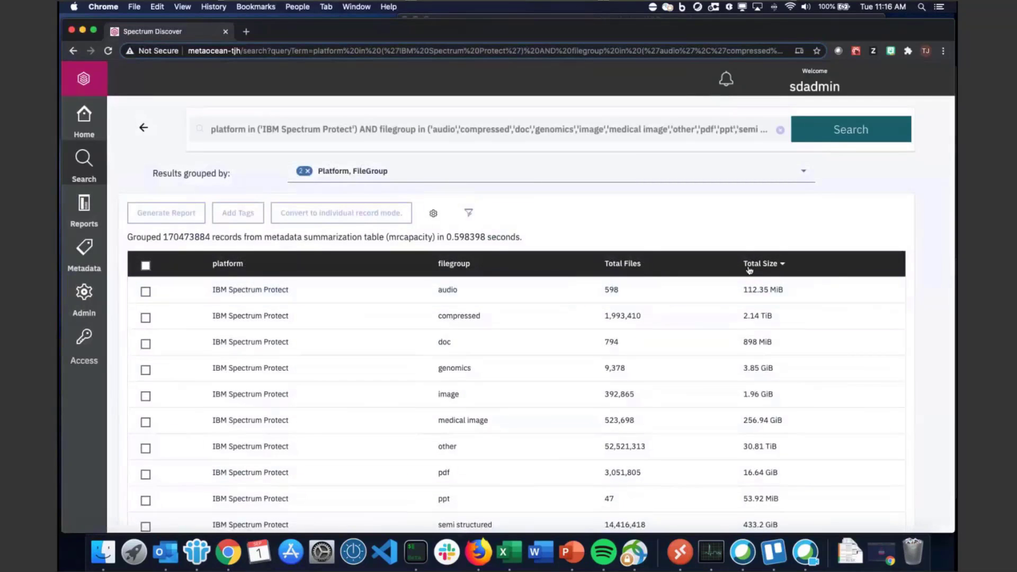
{"action": "left_click", "coordinate": [766, 267]}
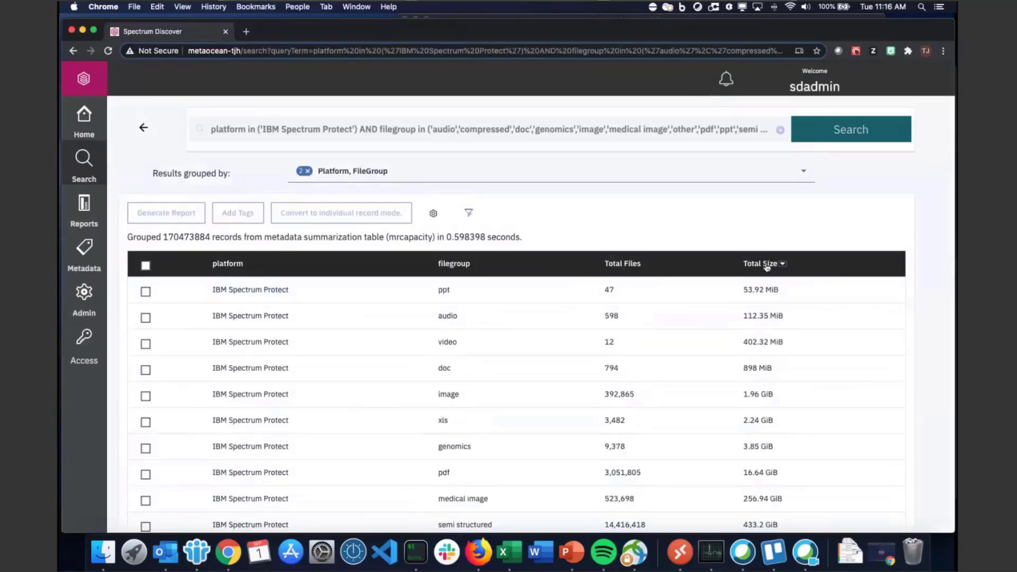
{"action": "left_click", "coordinate": [767, 266]}
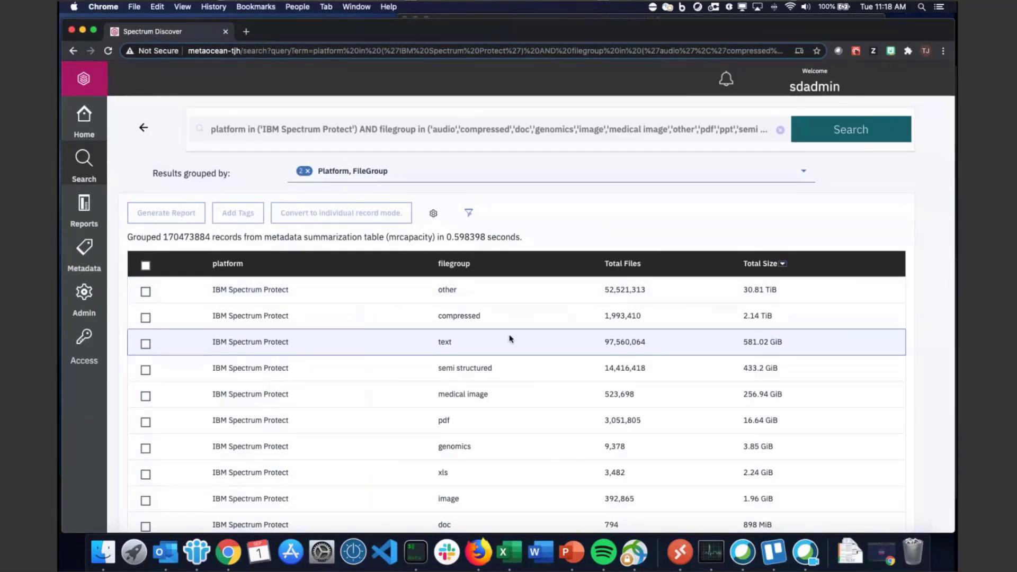
Step: Add Datasource to the Platform and FileGroup grouping of the search results
{"action": "left_click", "coordinate": [632, 175]}
{"action": "scroll", "coordinate": [427, 214], "scroll_direction": "down", "scroll_amount": 2}
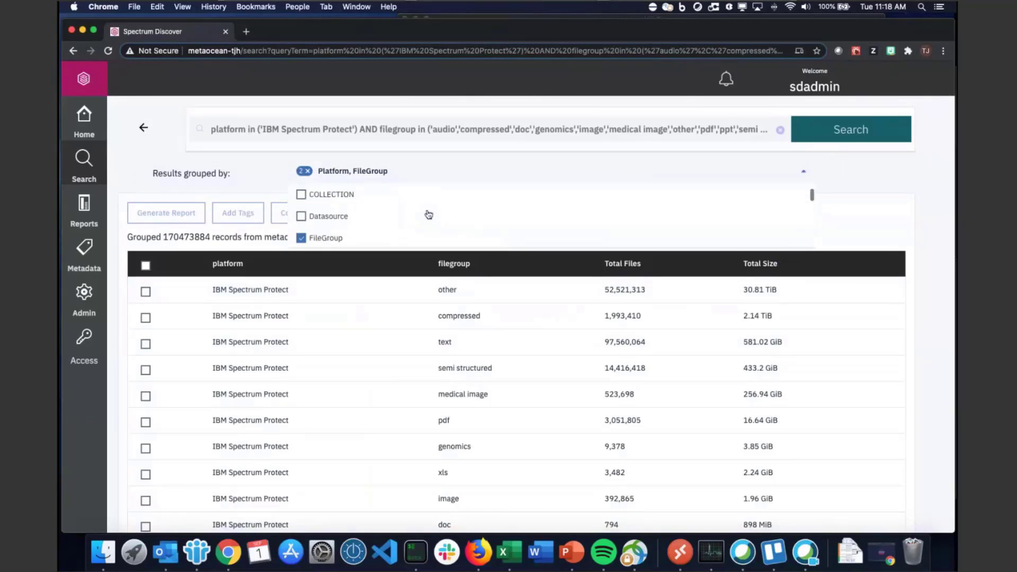
{"action": "left_click", "coordinate": [302, 217]}
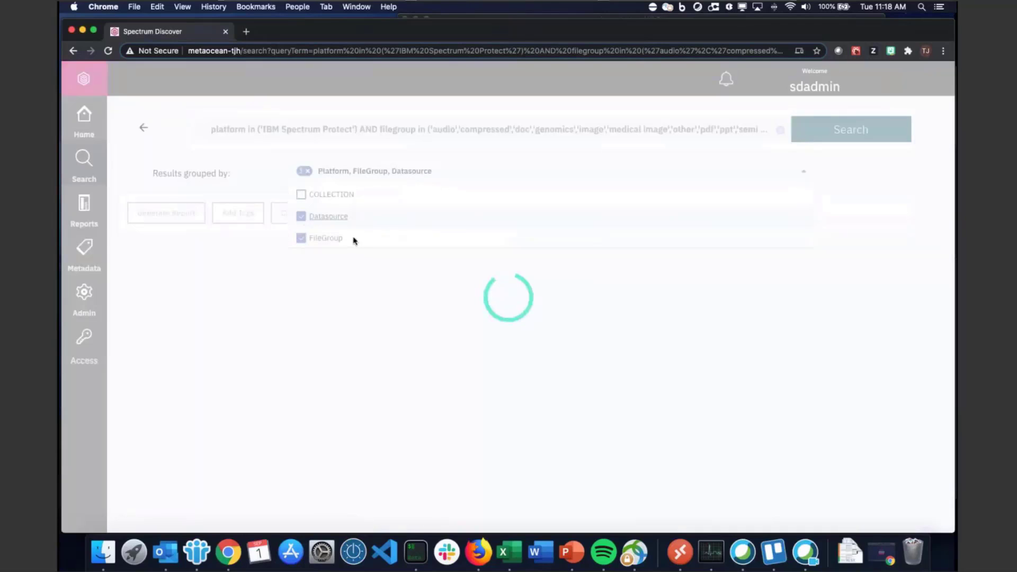
{"action": "left_click", "coordinate": [270, 179]}
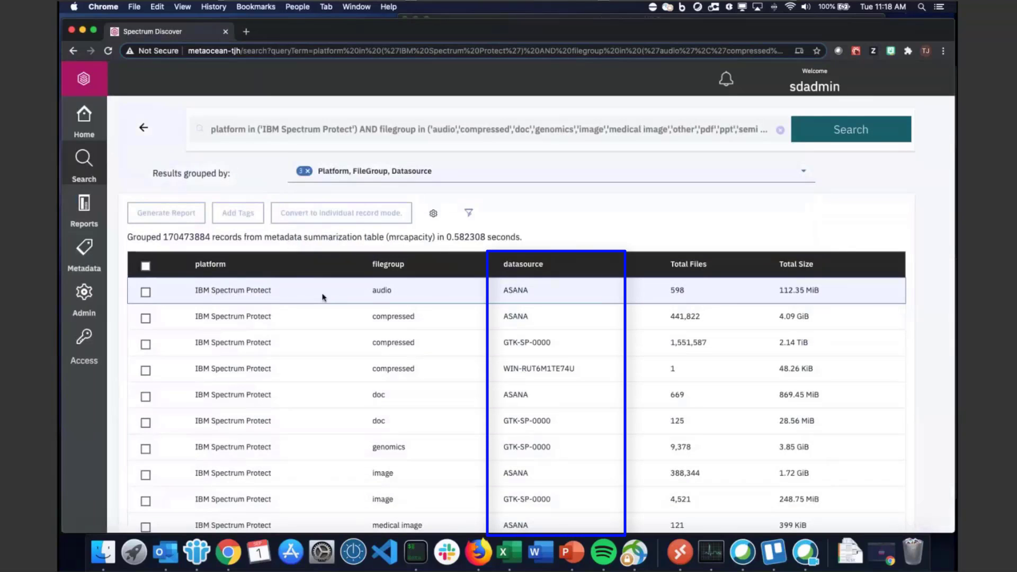
Step: Sort the grouped results by datasource and review the file groups listed for each server
{"action": "left_click", "coordinate": [526, 267]}
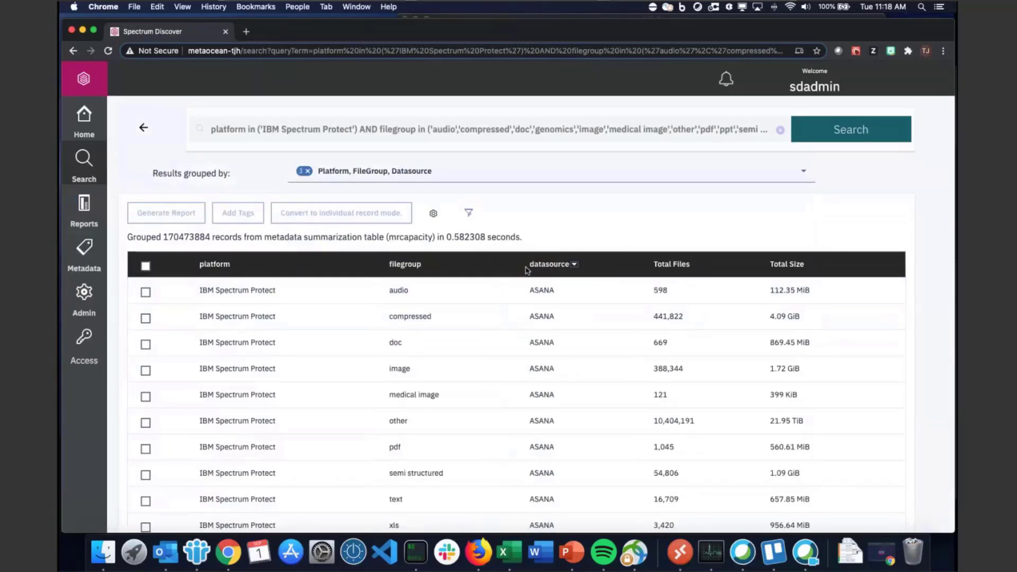
{"action": "scroll", "coordinate": [572, 313], "scroll_direction": "down", "scroll_amount": 3}
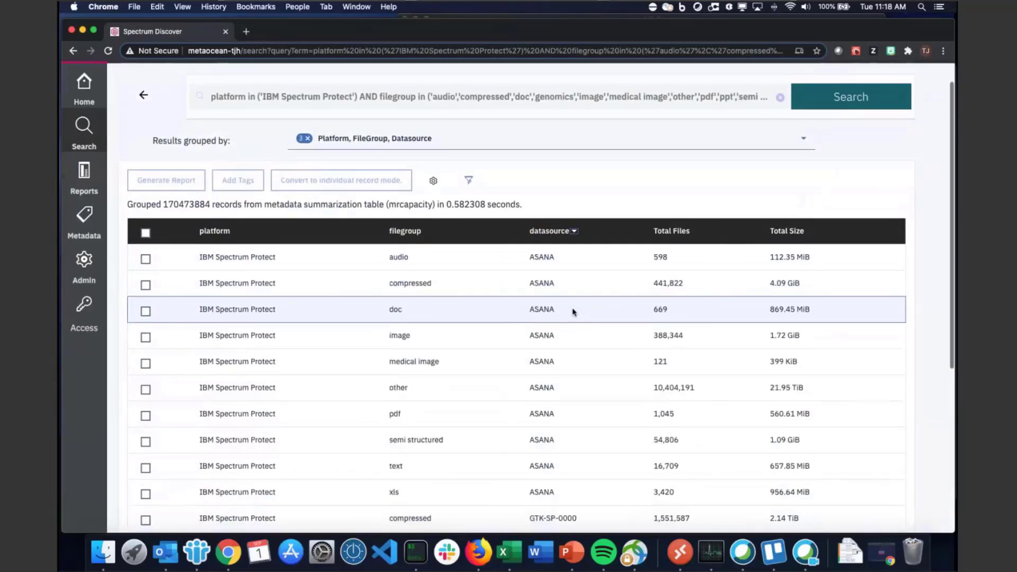
{"action": "scroll", "coordinate": [572, 313], "scroll_direction": "down", "scroll_amount": 1}
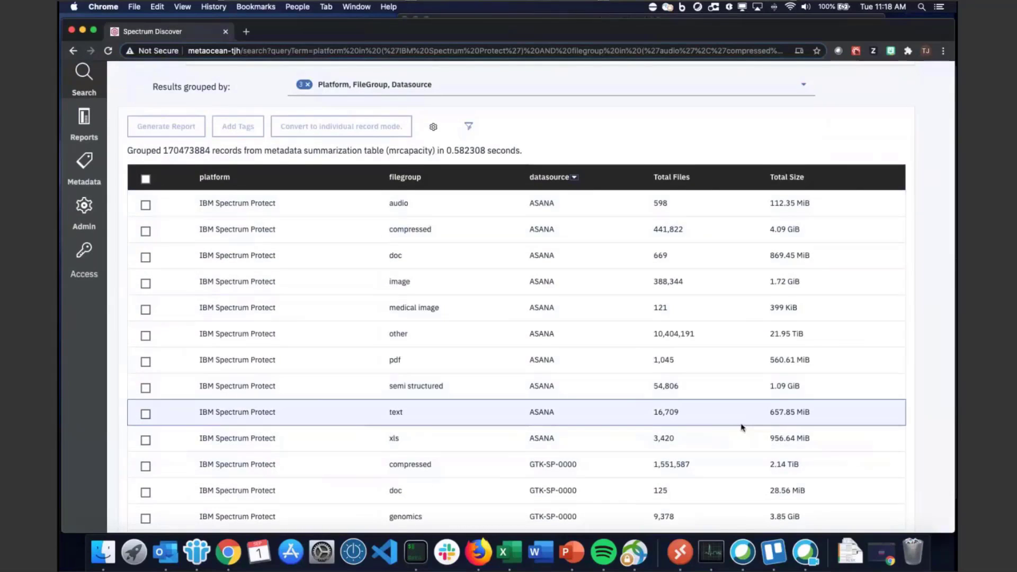
{"action": "scroll", "coordinate": [741, 426], "scroll_direction": "up", "scroll_amount": 4}
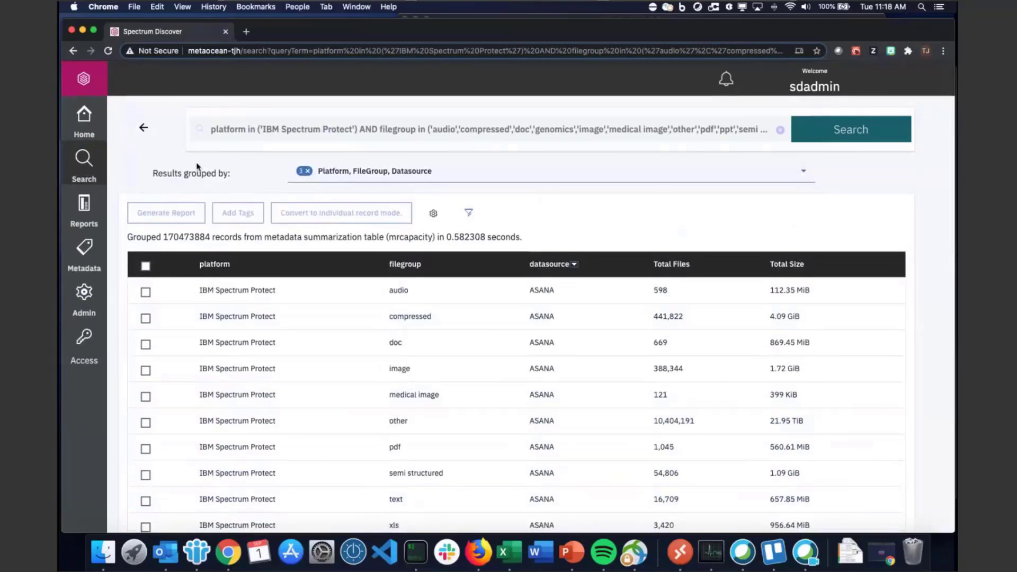
Step: Start another visual exploration search using the Platform and FileGroup criteria
{"action": "left_click", "coordinate": [149, 132]}
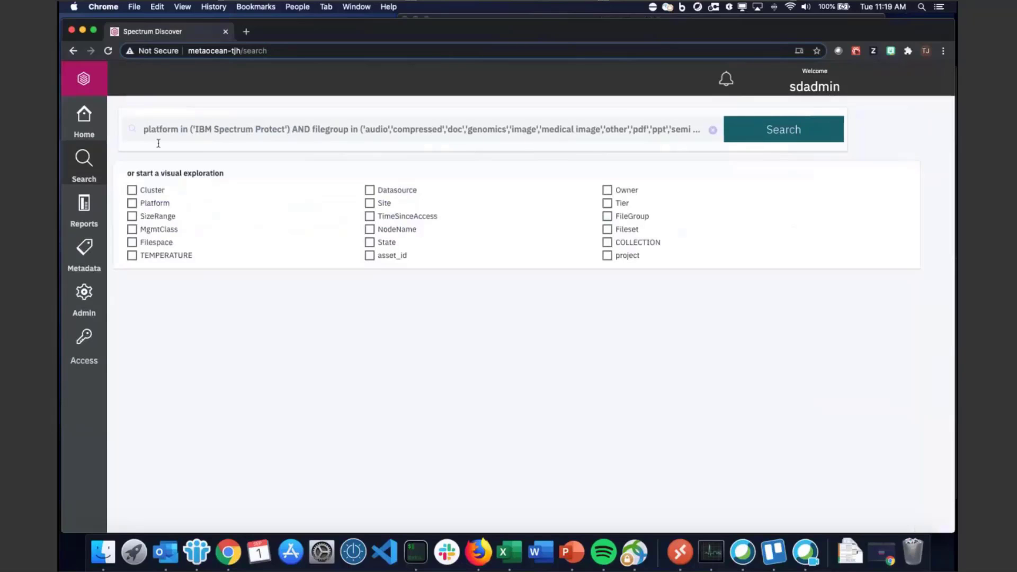
{"action": "left_click", "coordinate": [133, 204]}
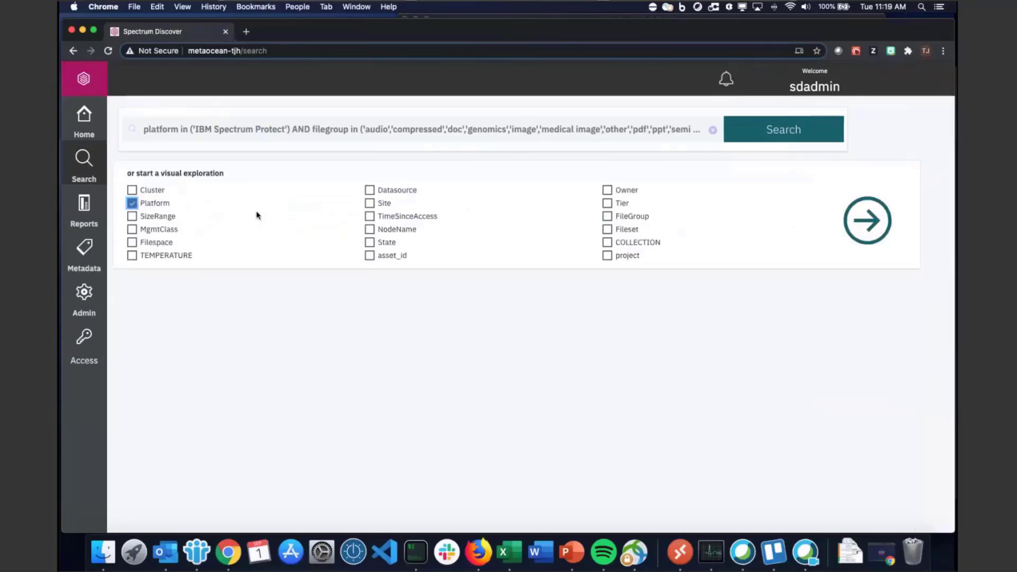
{"action": "left_click", "coordinate": [608, 216]}
{"action": "left_click", "coordinate": [867, 221]}
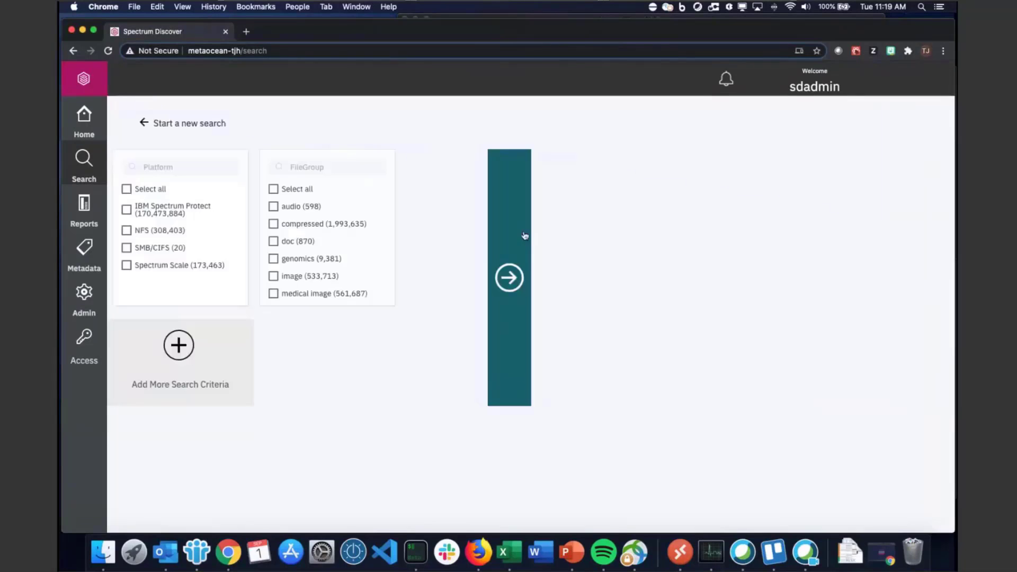
Step: Run the search for the IBM Spectrum Protect platform and the audio file group
{"action": "left_click", "coordinate": [127, 211]}
{"action": "left_click", "coordinate": [273, 207]}
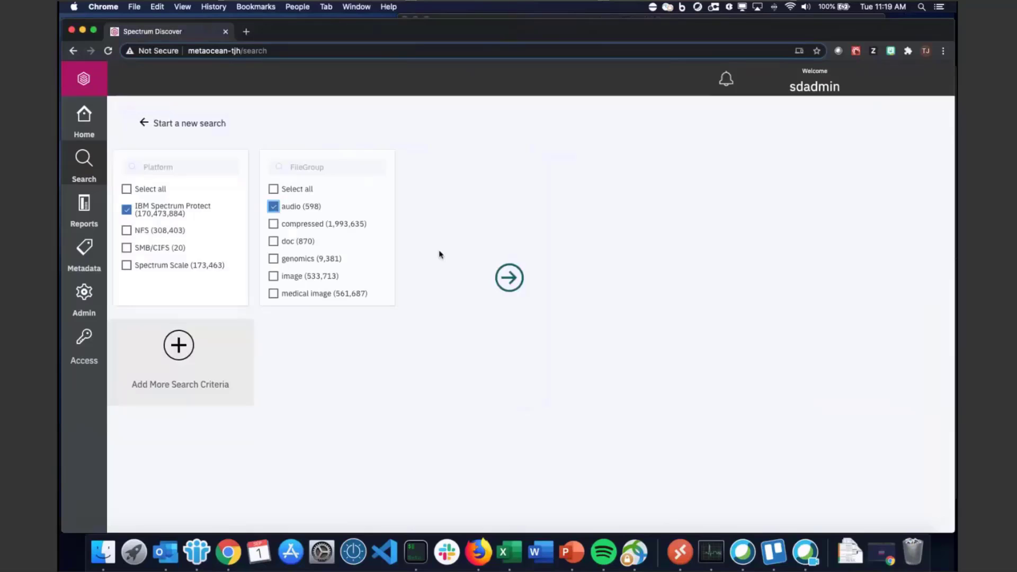
{"action": "left_click", "coordinate": [510, 276]}
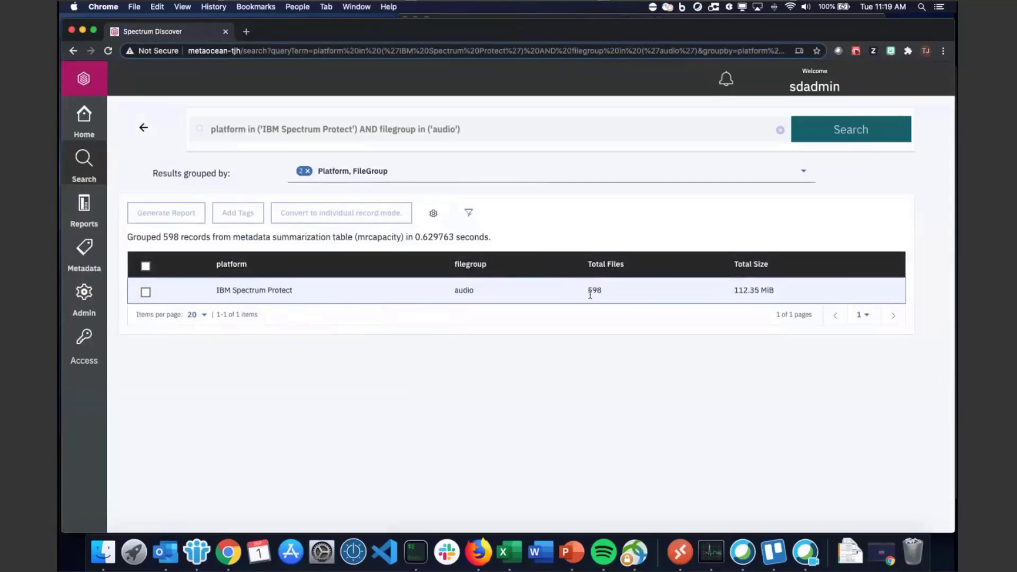
{"action": "scroll", "coordinate": [800, 292], "scroll_direction": "down", "scroll_amount": 1}
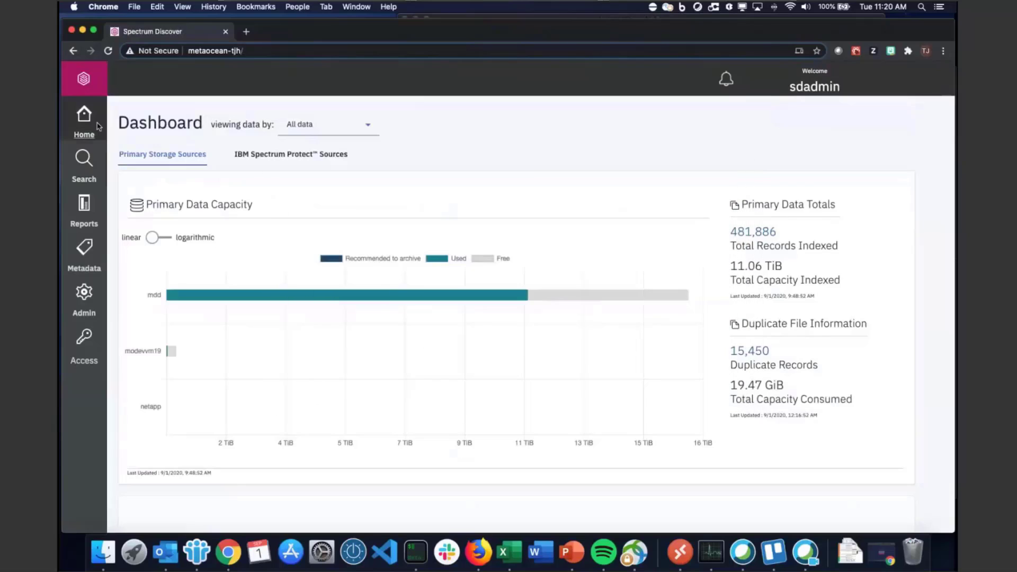
Step: Start a new visual exploration search using the Platform and SizeRange criteria
{"action": "left_click", "coordinate": [81, 162]}
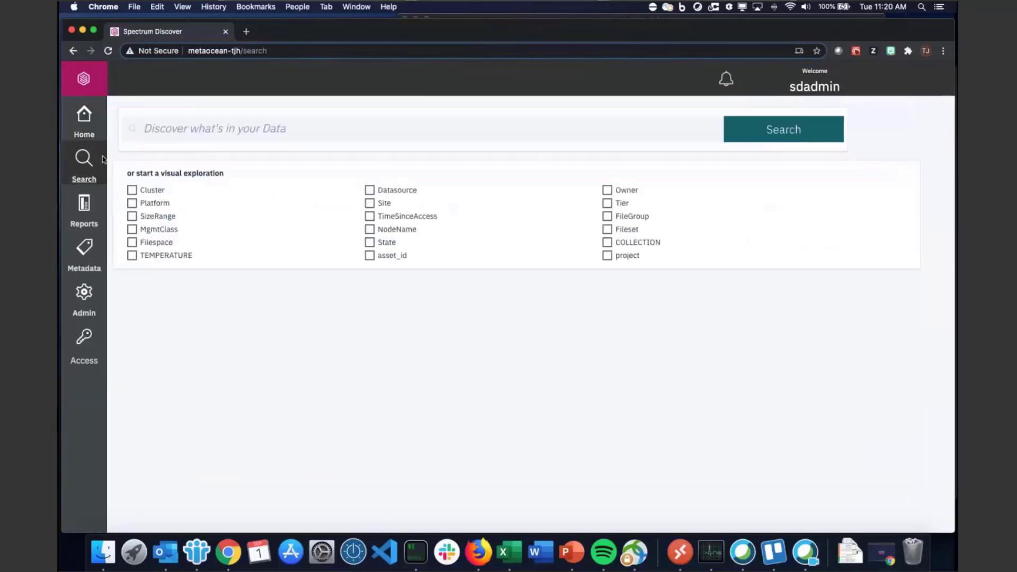
{"action": "left_click", "coordinate": [132, 203]}
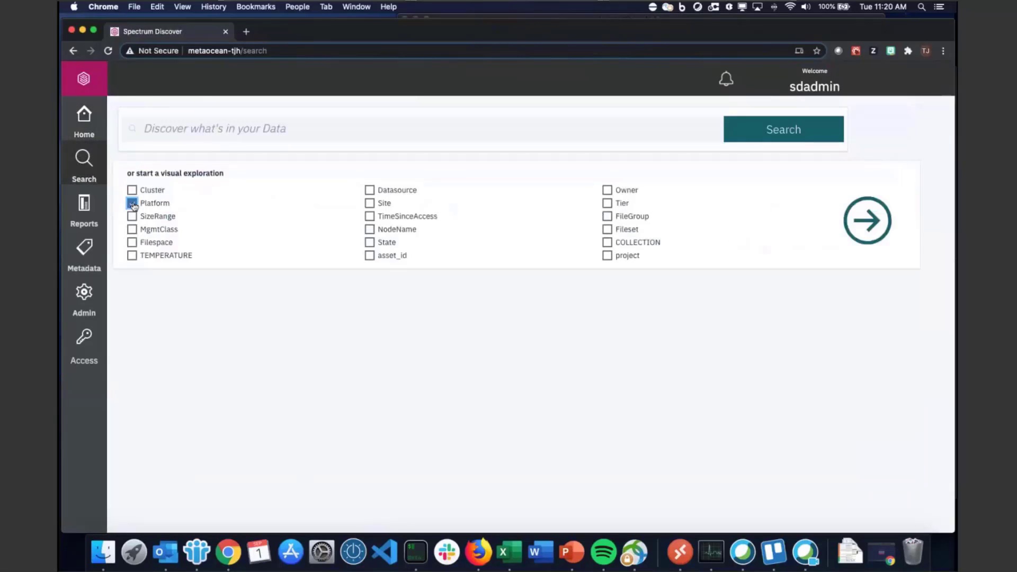
{"action": "left_click", "coordinate": [132, 216]}
{"action": "left_click", "coordinate": [874, 225]}
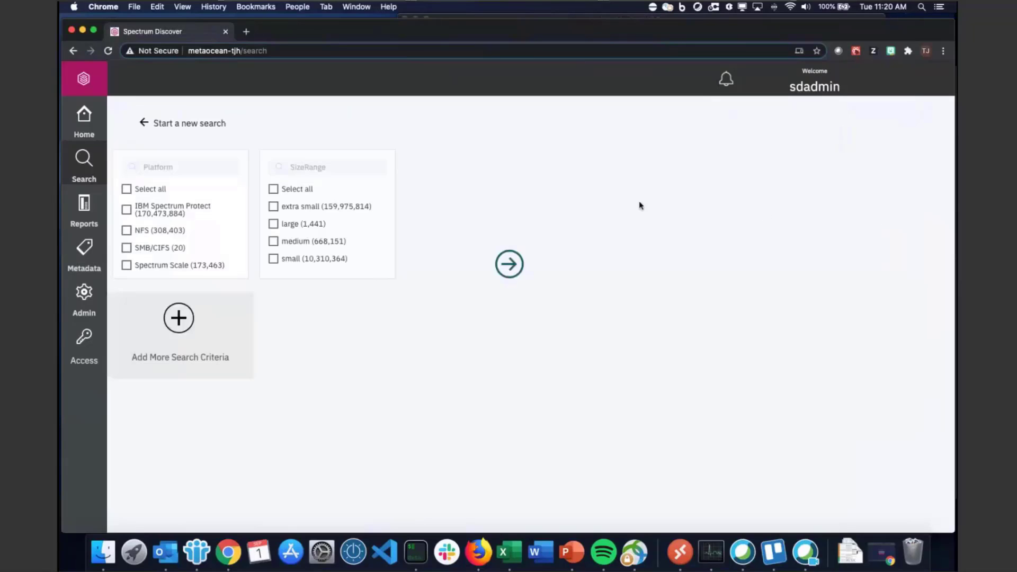
Step: Run the search for the IBM Spectrum Protect platform and the large size range
{"action": "left_click", "coordinate": [187, 213]}
{"action": "left_click", "coordinate": [274, 225]}
{"action": "left_click", "coordinate": [509, 265]}
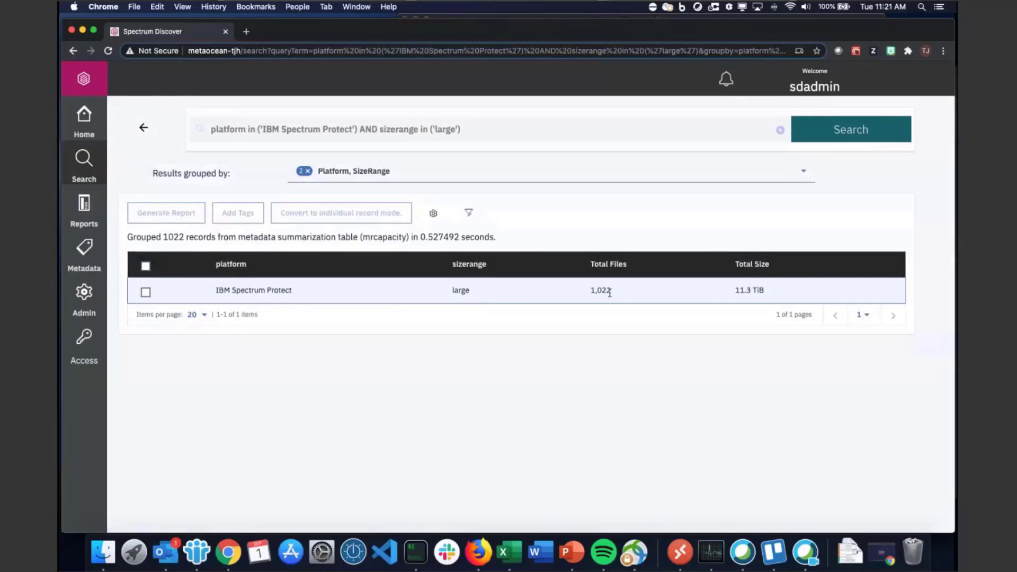
Step: Add Datasource to the Platform and SizeRange grouping of the large-file results
{"action": "left_click", "coordinate": [579, 175]}
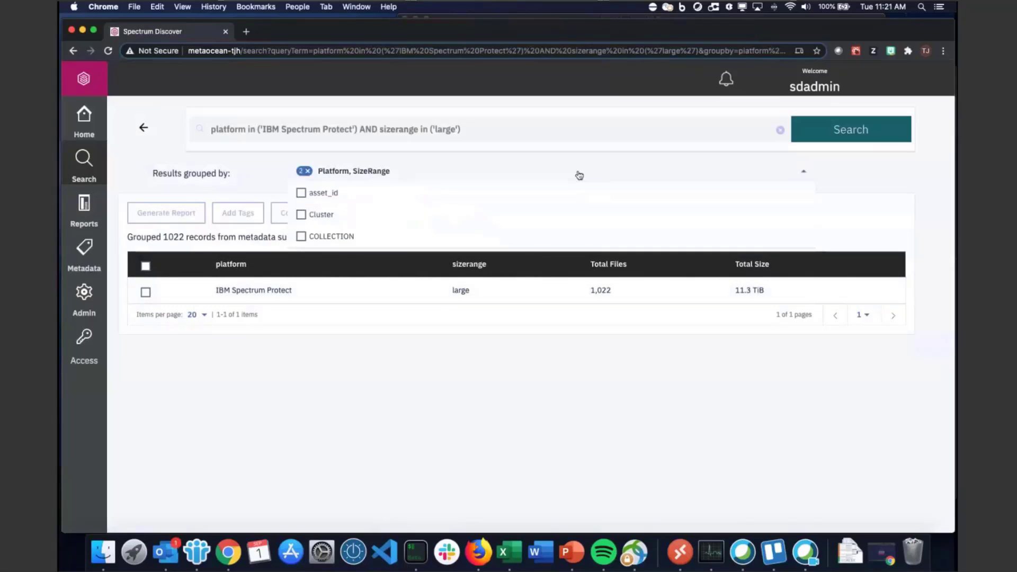
{"action": "scroll", "coordinate": [472, 197], "scroll_direction": "down", "scroll_amount": 2}
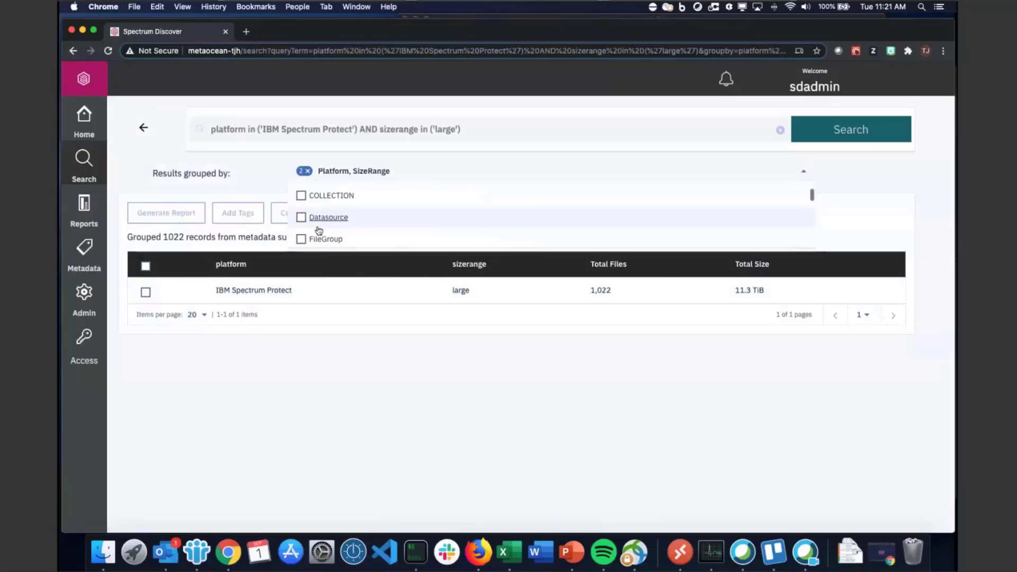
{"action": "left_click", "coordinate": [302, 219]}
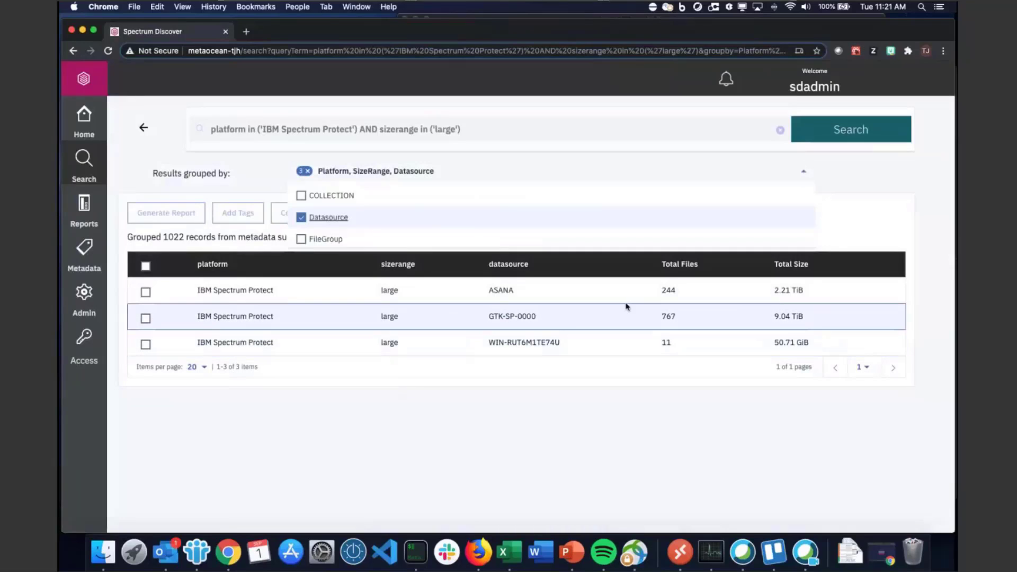
{"action": "left_click", "coordinate": [668, 292]}
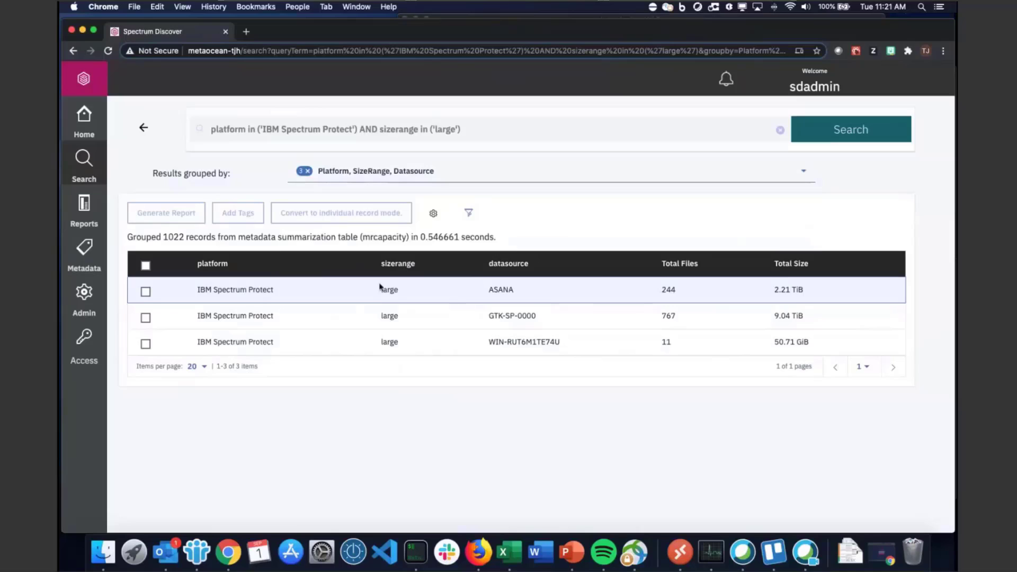
Step: Convert the ASANA datasource's large-file group to individual record mode and look through the listed files
{"action": "left_click", "coordinate": [148, 298]}
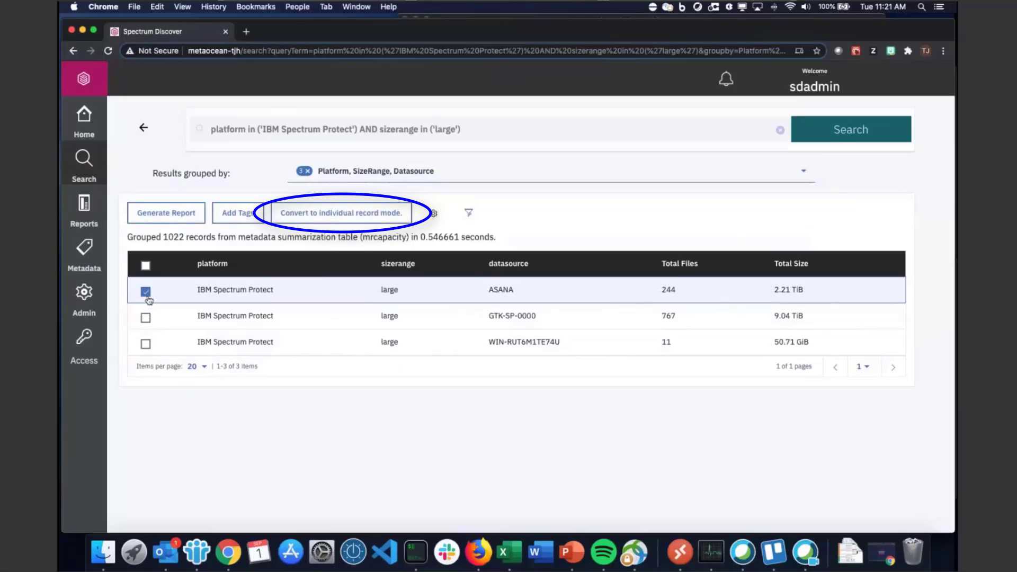
{"action": "left_click", "coordinate": [336, 213]}
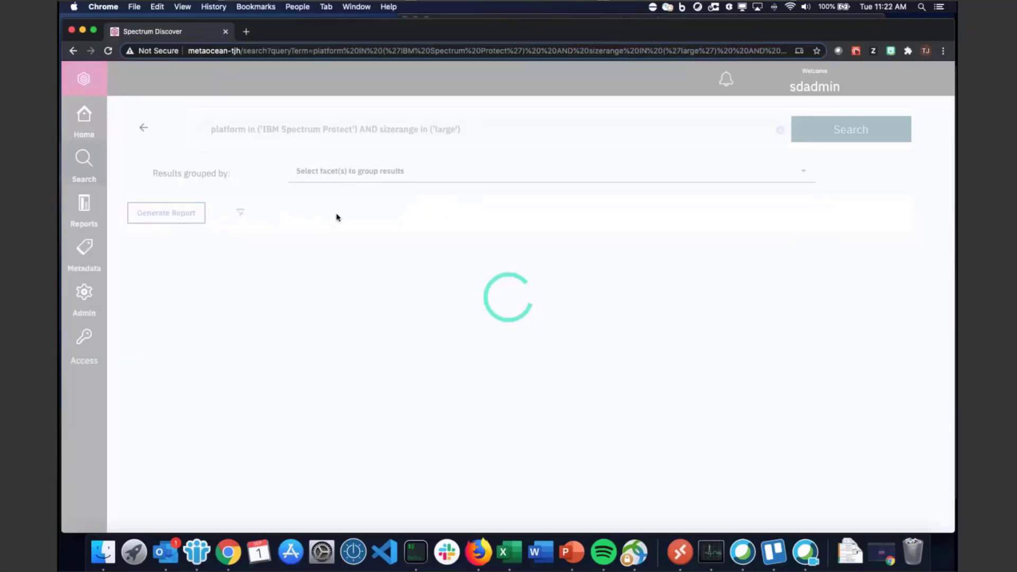
{"action": "scroll", "coordinate": [386, 291], "scroll_direction": "down", "scroll_amount": 2}
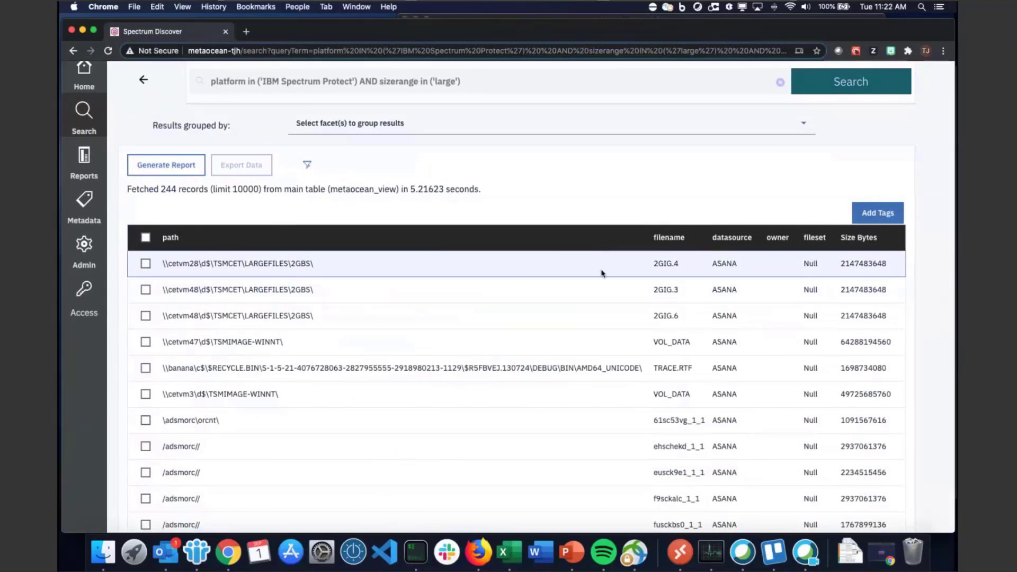
{"action": "scroll", "coordinate": [602, 270], "scroll_direction": "down", "scroll_amount": 1}
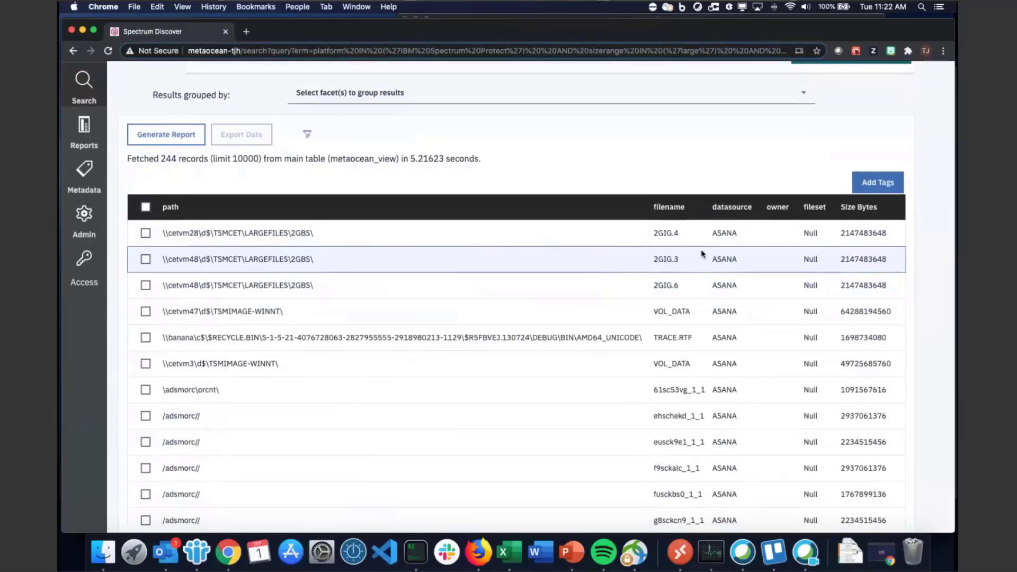
{"action": "scroll", "coordinate": [720, 261], "scroll_direction": "up", "scroll_amount": 2}
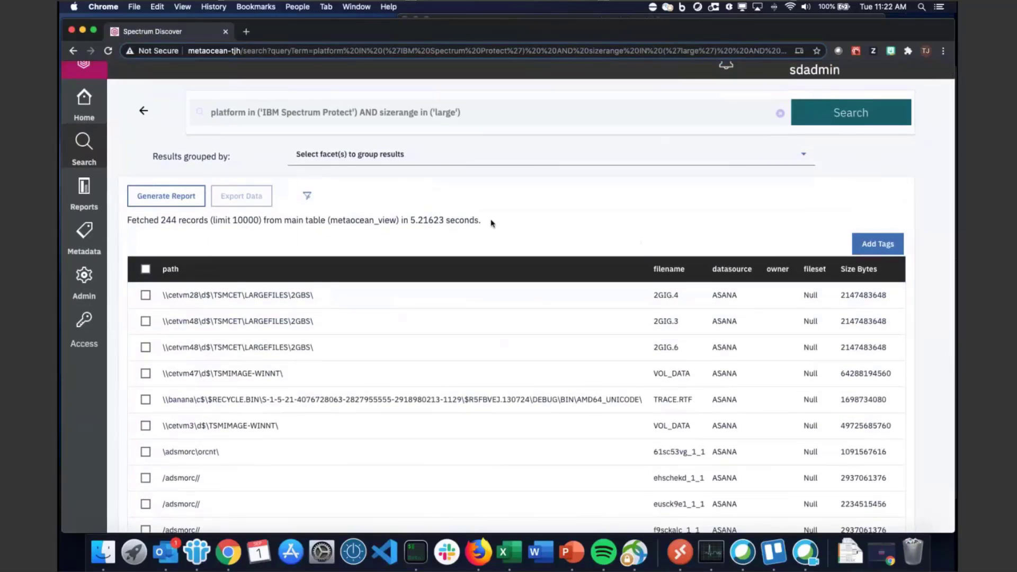
Step: Set the size unit displayed in the record table to GiB, apply it, and hide the filter options
{"action": "left_click", "coordinate": [311, 198]}
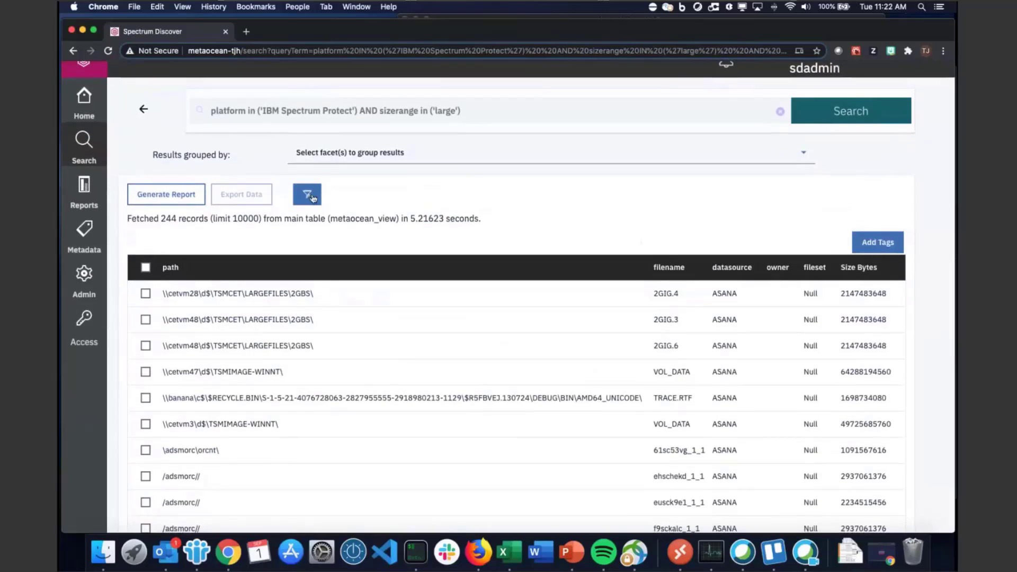
{"action": "left_click", "coordinate": [312, 198]}
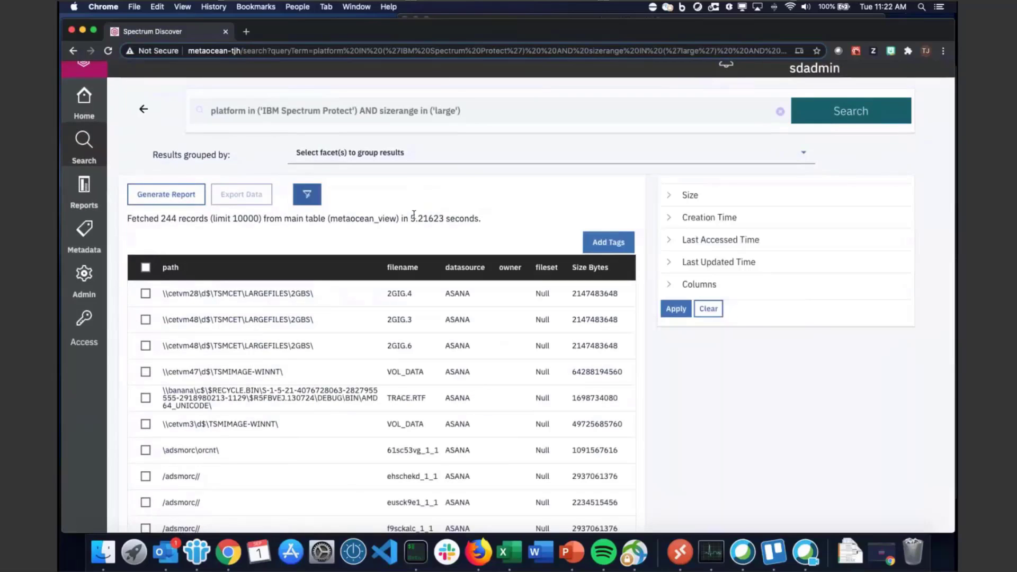
{"action": "scroll", "coordinate": [521, 227], "scroll_direction": "up", "scroll_amount": 1}
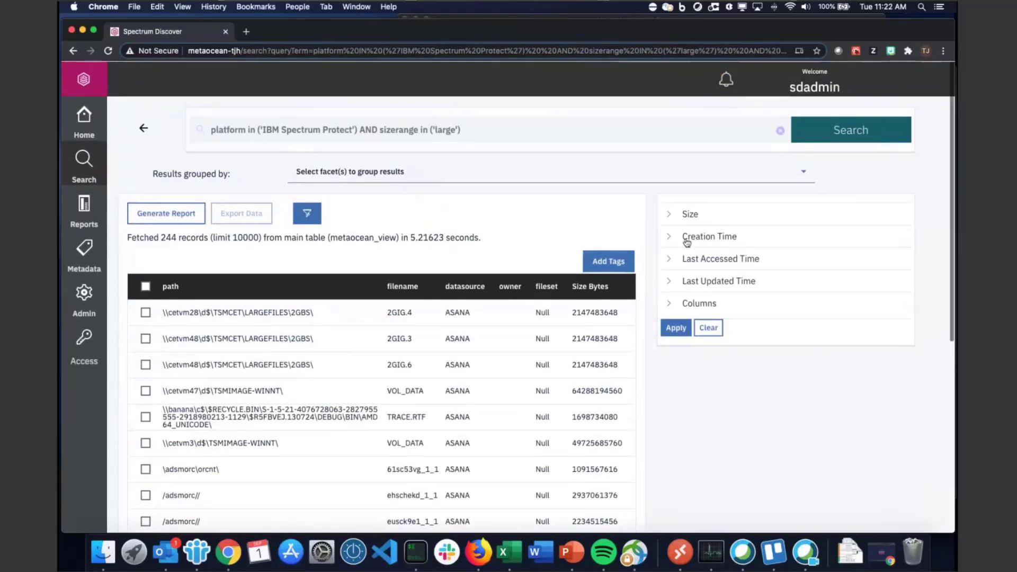
{"action": "left_click", "coordinate": [671, 215]}
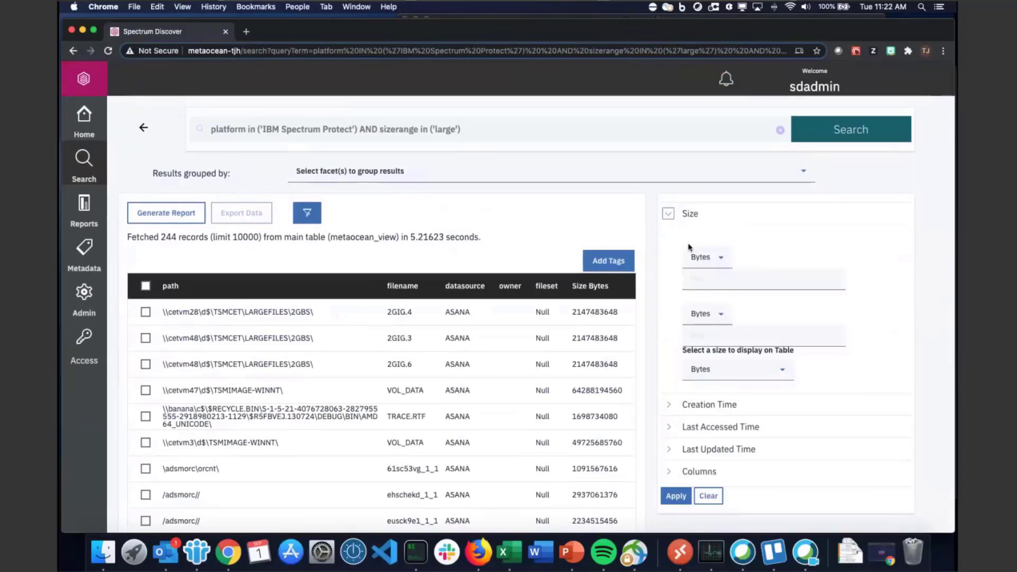
{"action": "left_click", "coordinate": [746, 373]}
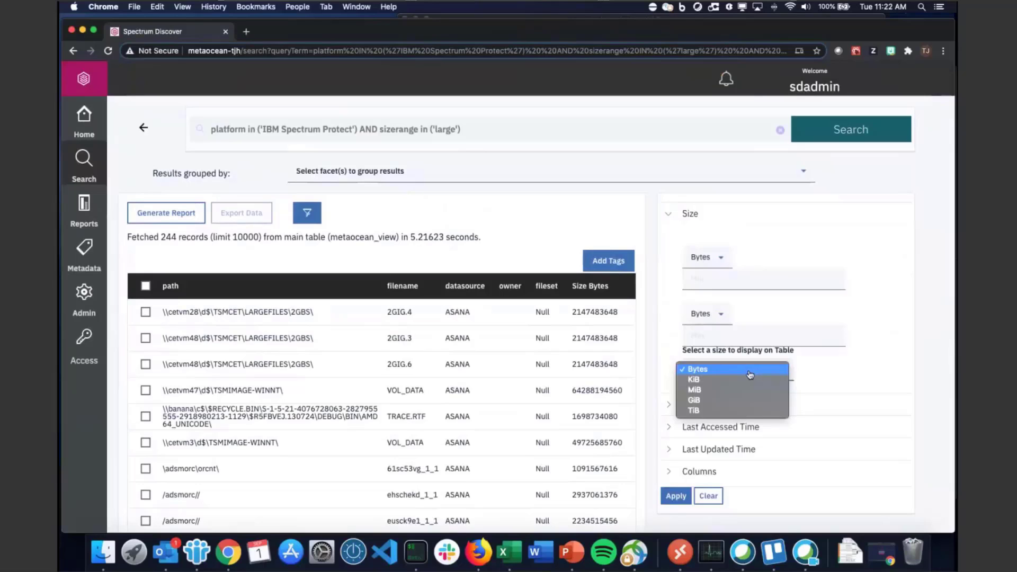
{"action": "left_click", "coordinate": [734, 400]}
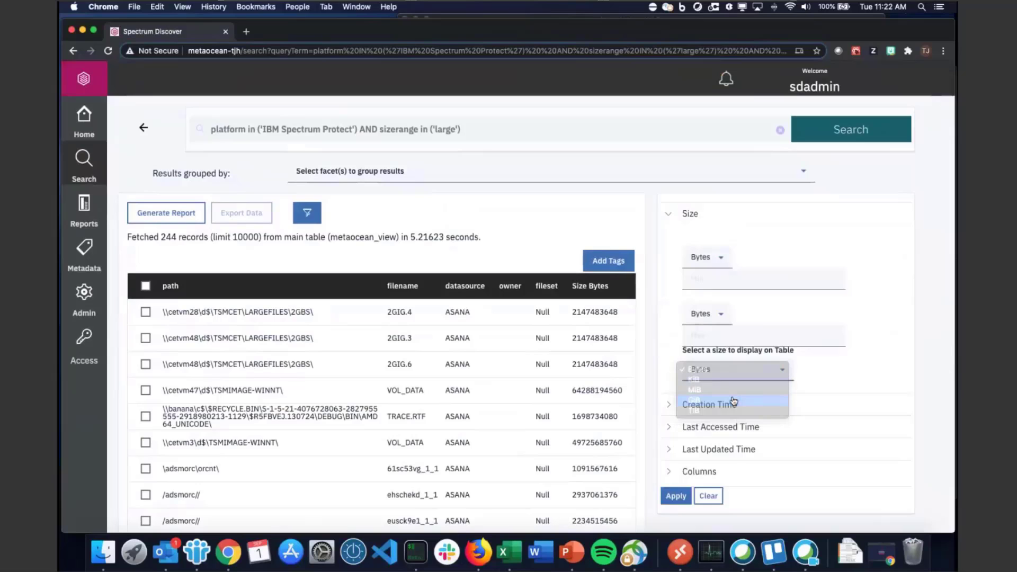
{"action": "left_click", "coordinate": [675, 496]}
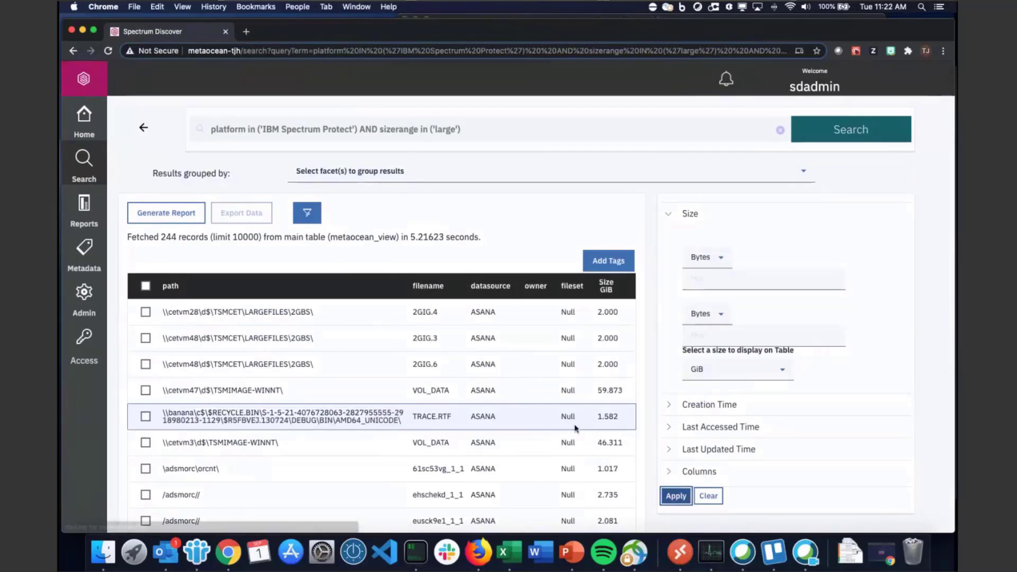
{"action": "left_click", "coordinate": [309, 216]}
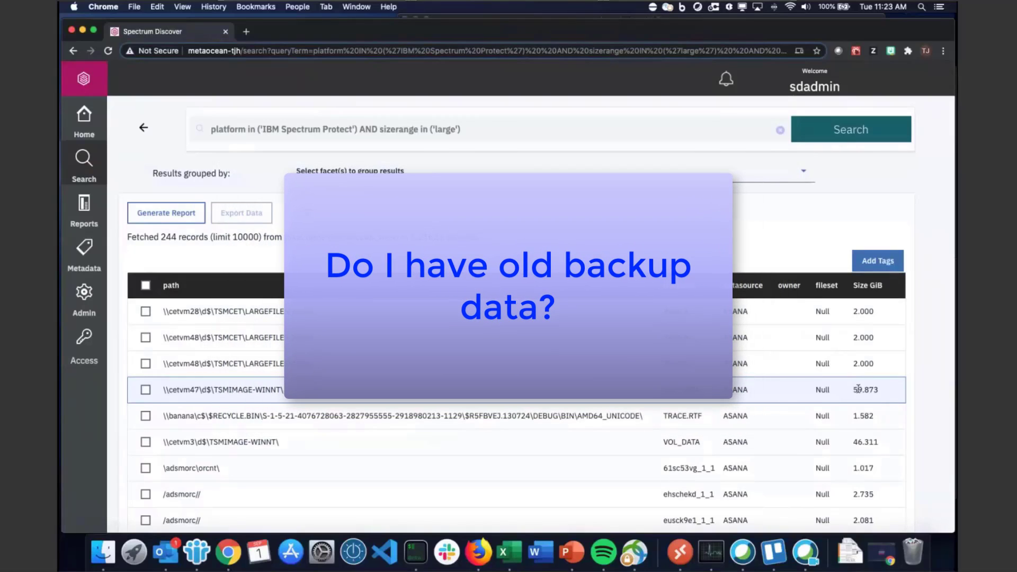
Step: Return to the home dashboard
{"action": "left_click", "coordinate": [74, 120]}
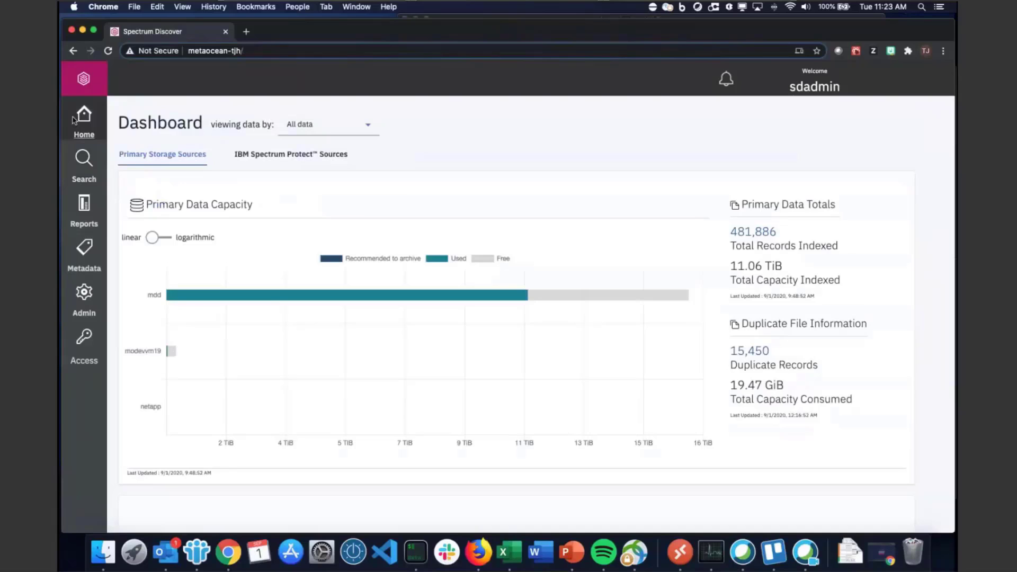
Step: Open the TimeSinceAccess tag for editing and examine how its time buckets are defined
{"action": "left_click", "coordinate": [78, 230]}
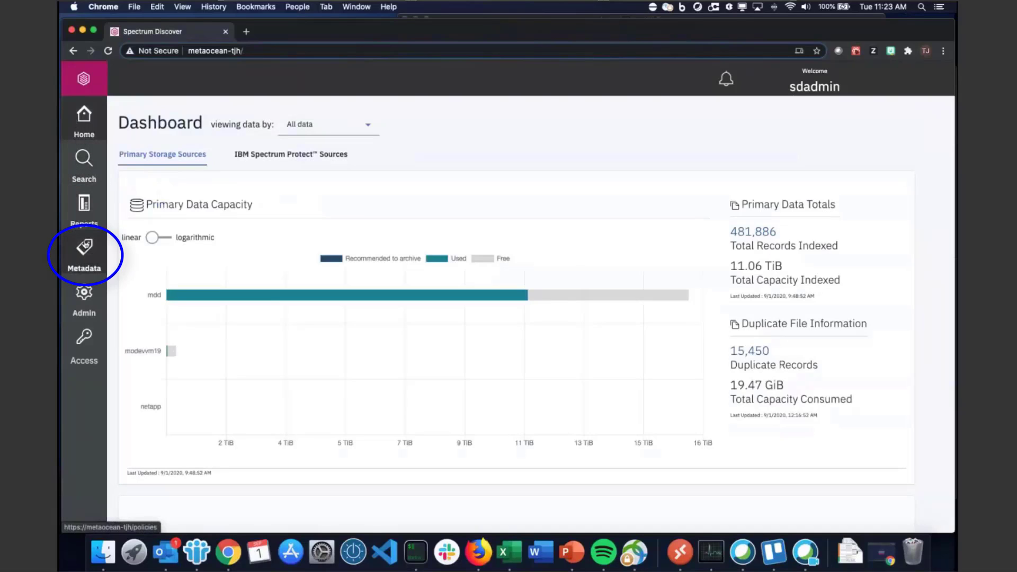
{"action": "left_click", "coordinate": [85, 244]}
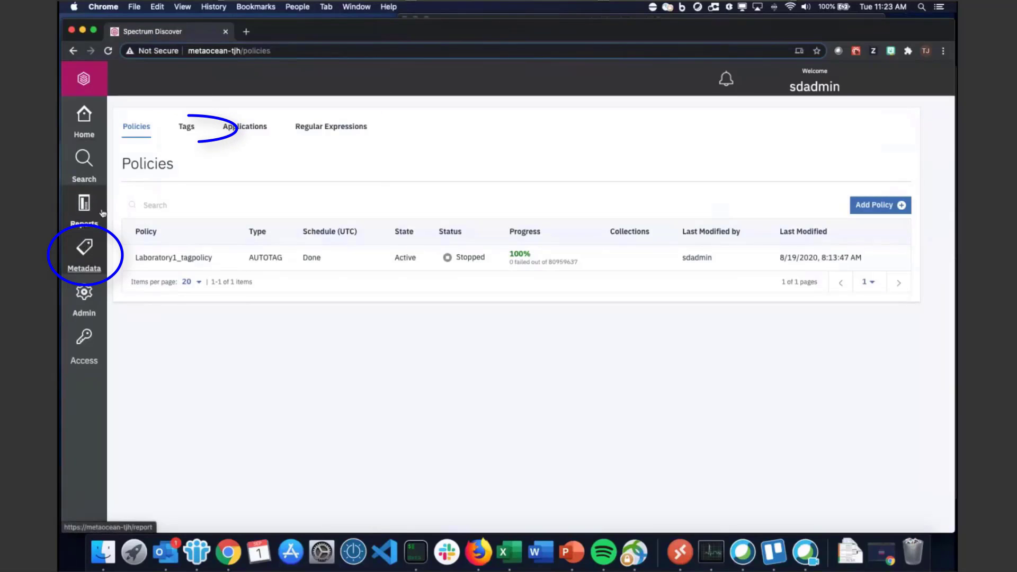
{"action": "left_click", "coordinate": [186, 128]}
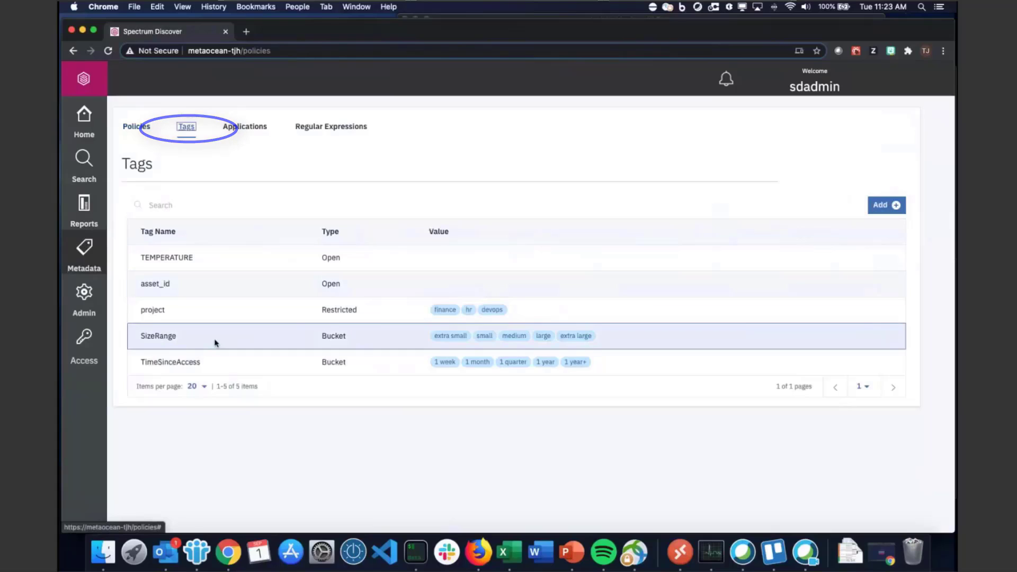
{"action": "left_click", "coordinate": [349, 365]}
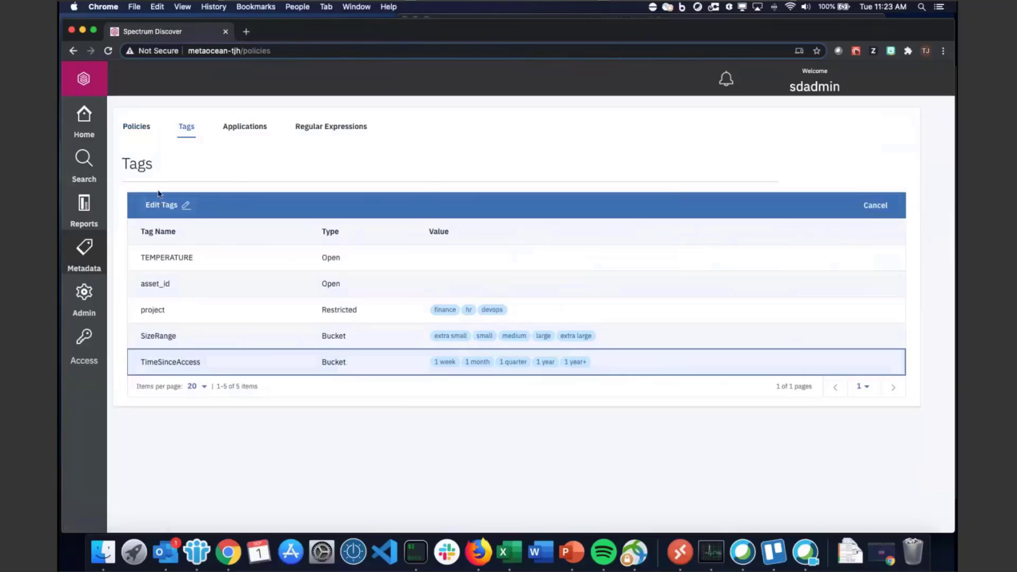
{"action": "left_click", "coordinate": [158, 204]}
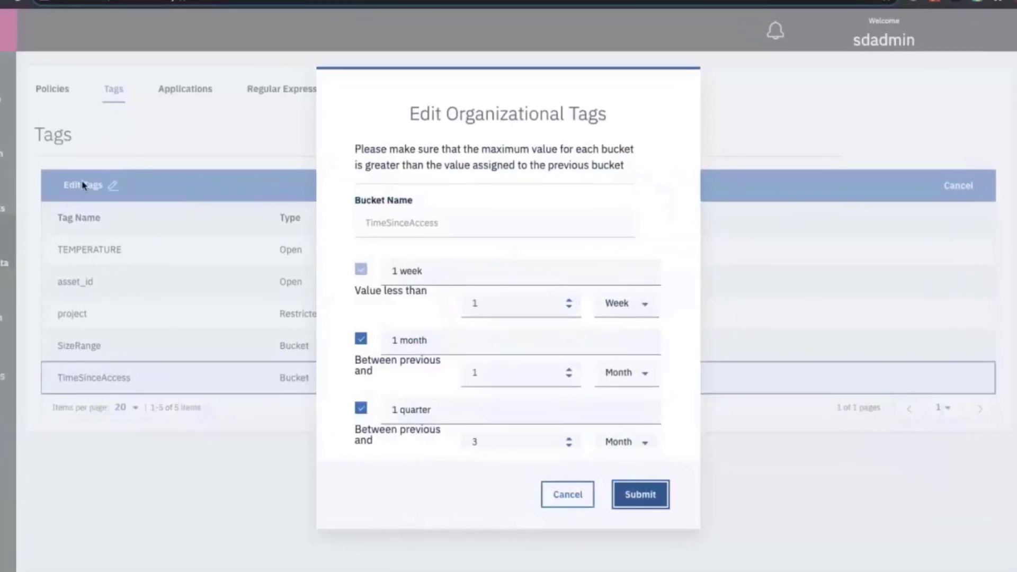
{"action": "scroll", "coordinate": [412, 254], "scroll_direction": "down", "scroll_amount": 2}
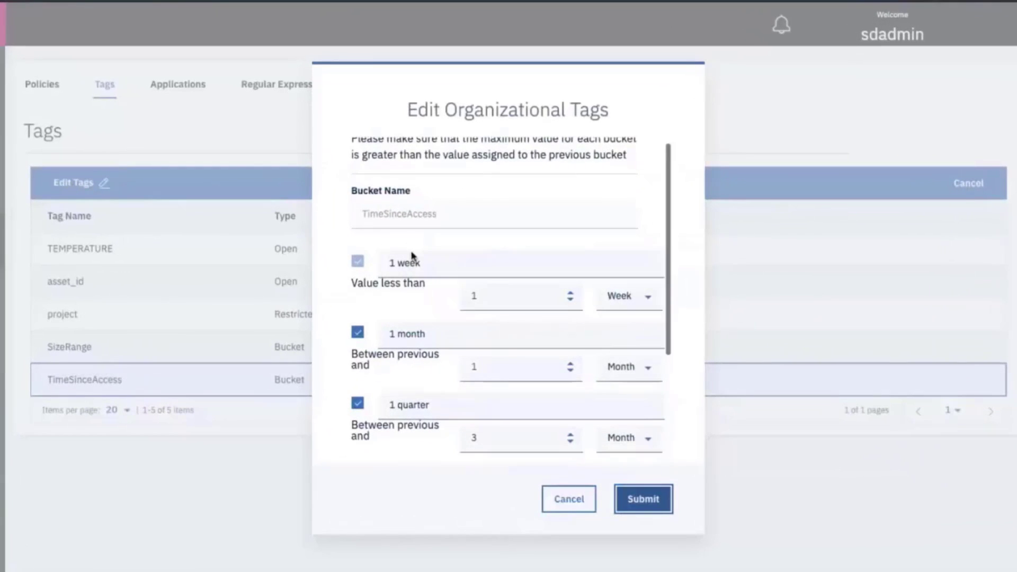
{"action": "scroll", "coordinate": [412, 254], "scroll_direction": "down", "scroll_amount": 2}
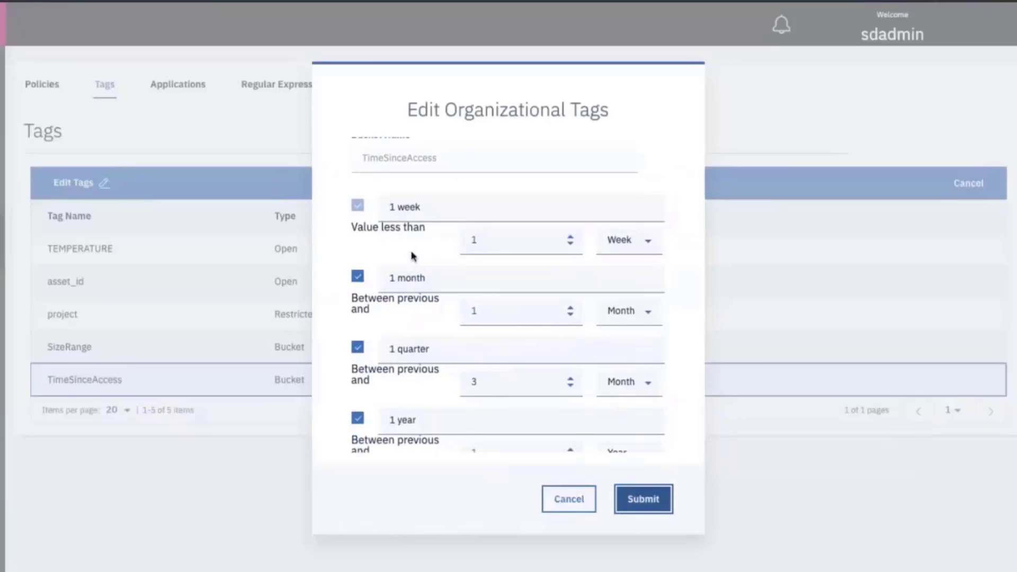
{"action": "scroll", "coordinate": [412, 256], "scroll_direction": "down", "scroll_amount": 1}
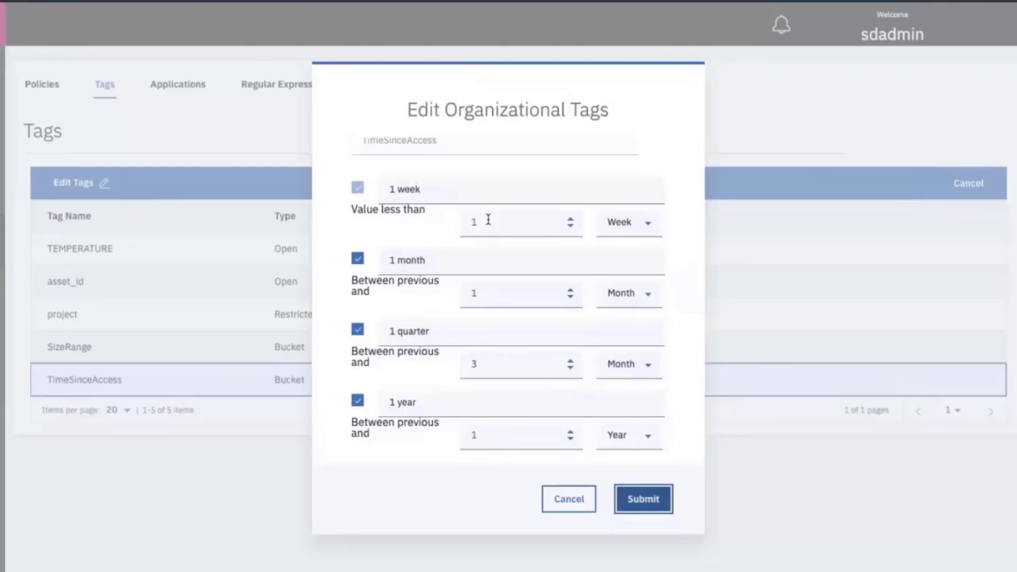
{"action": "scroll", "coordinate": [487, 219], "scroll_direction": "down", "scroll_amount": 1}
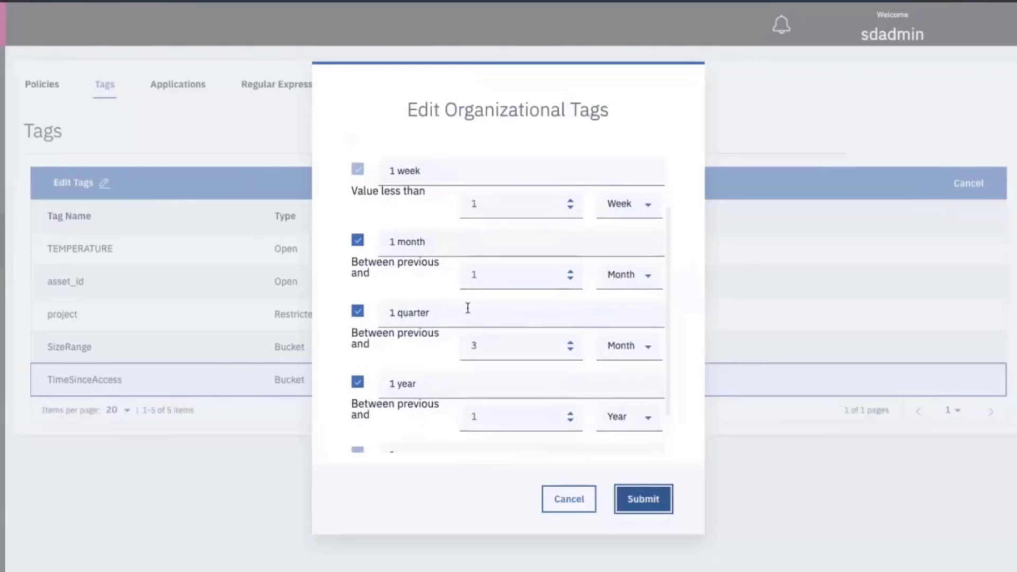
Step: Try setting the 1 year bucket's limit to 5 years and renaming it "5 years", and discard the edit
{"action": "left_click", "coordinate": [571, 413]}
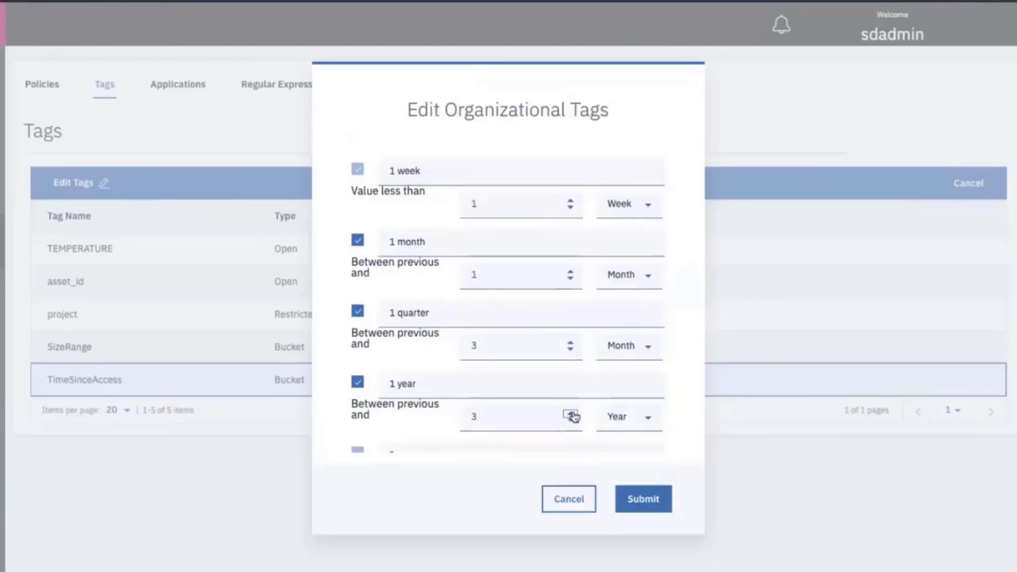
{"action": "left_click", "coordinate": [571, 412]}
{"action": "triple_click", "coordinate": [393, 382]}
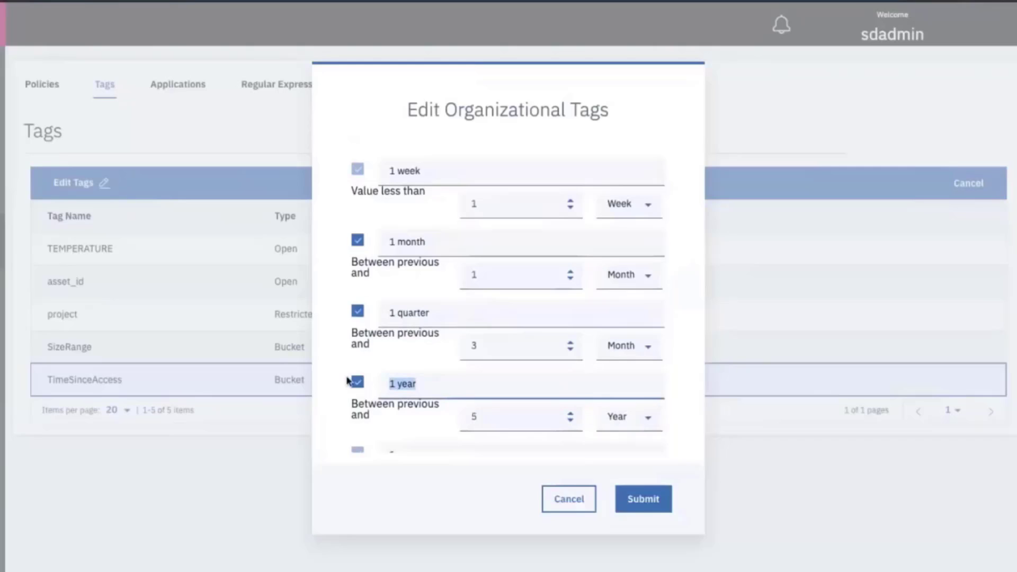
{"action": "type", "text": "5 years"}
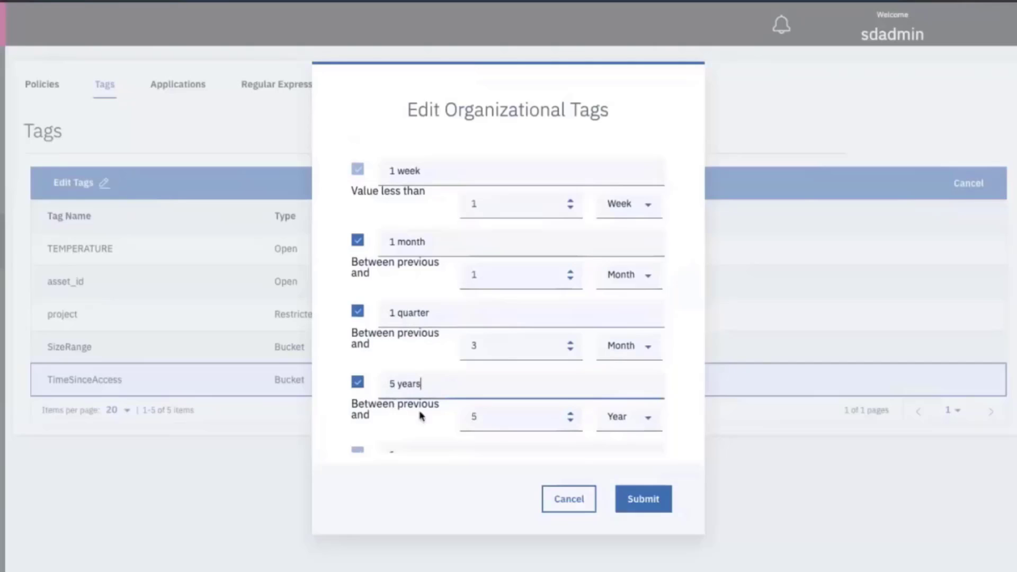
{"action": "scroll", "coordinate": [427, 405], "scroll_direction": "down", "scroll_amount": 1}
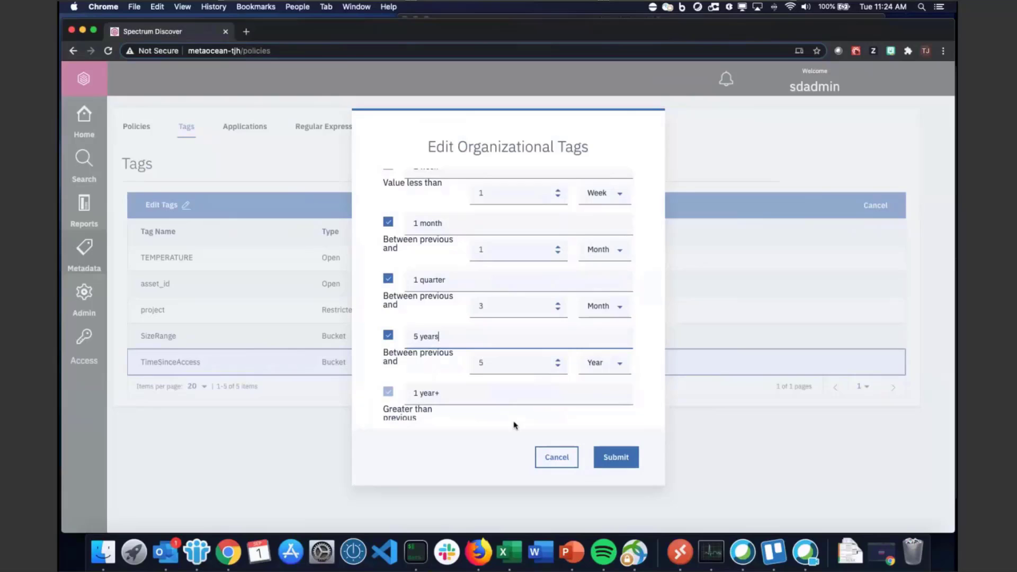
{"action": "left_click", "coordinate": [554, 458]}
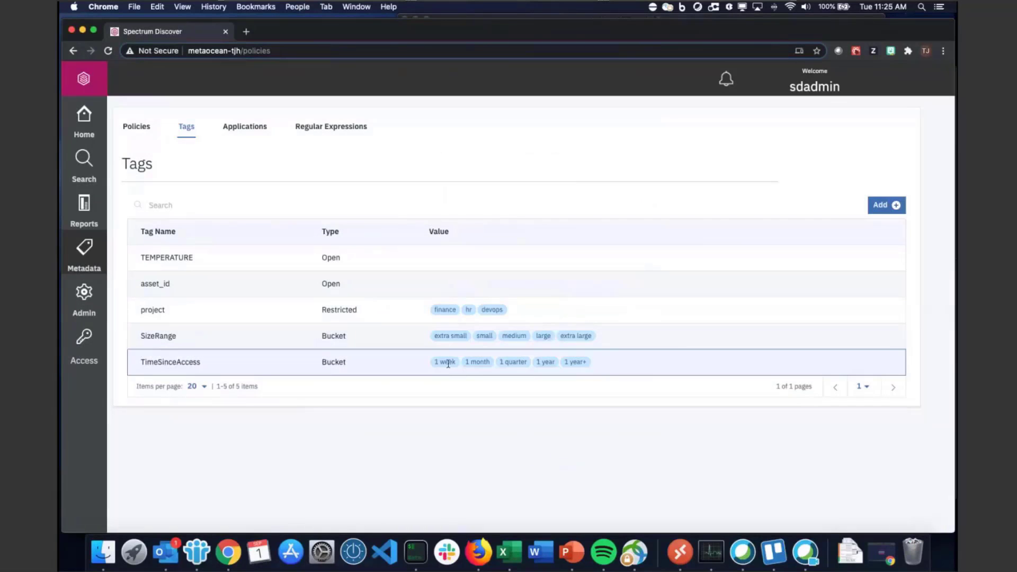
Step: Start a visual exploration in the data search using Platform, TimeSinceAccess and Datasource as criteria
{"action": "left_click", "coordinate": [82, 163]}
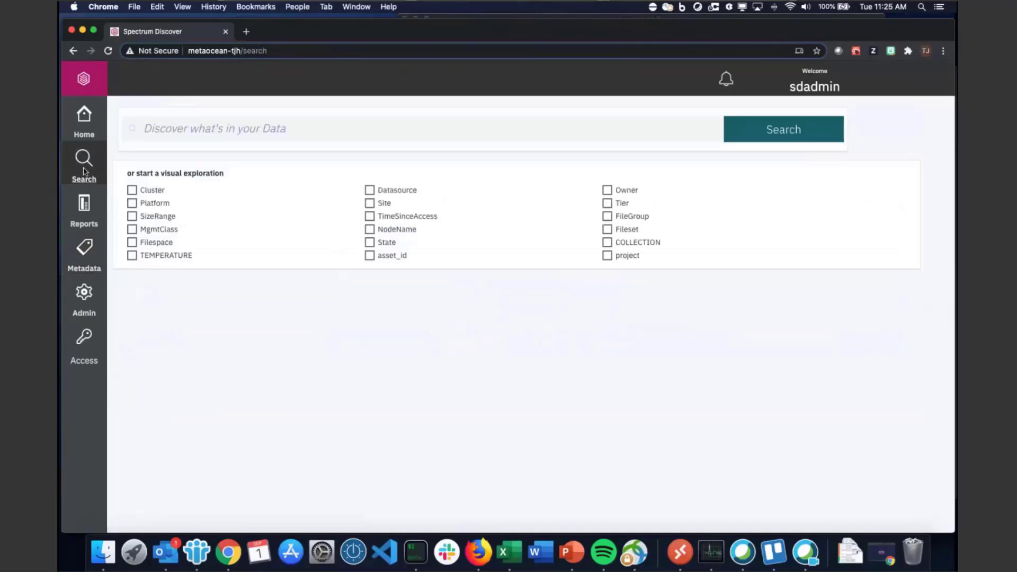
{"action": "left_click", "coordinate": [132, 203]}
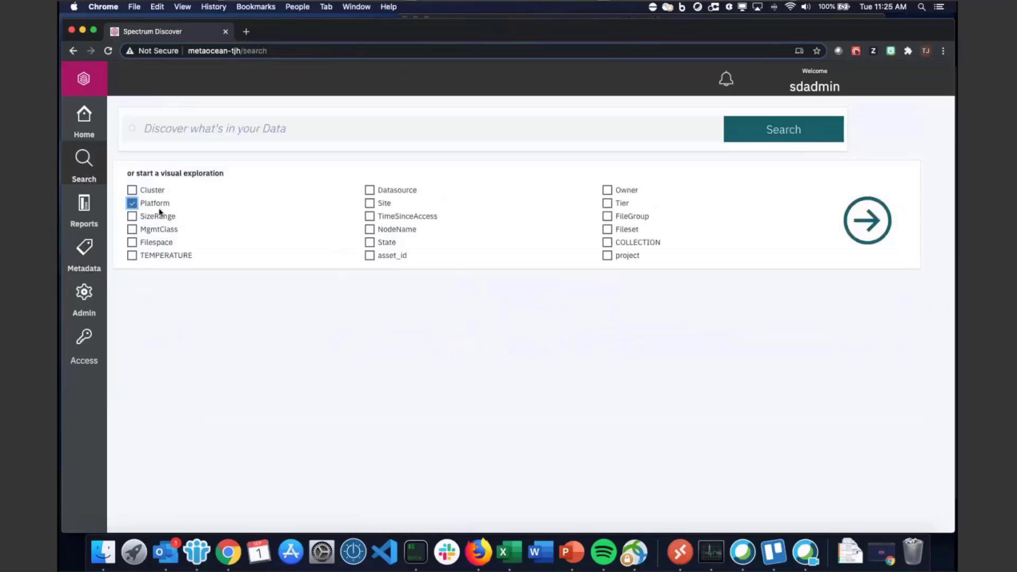
{"action": "left_click", "coordinate": [369, 216]}
{"action": "left_click", "coordinate": [370, 190]}
{"action": "left_click", "coordinate": [856, 230]}
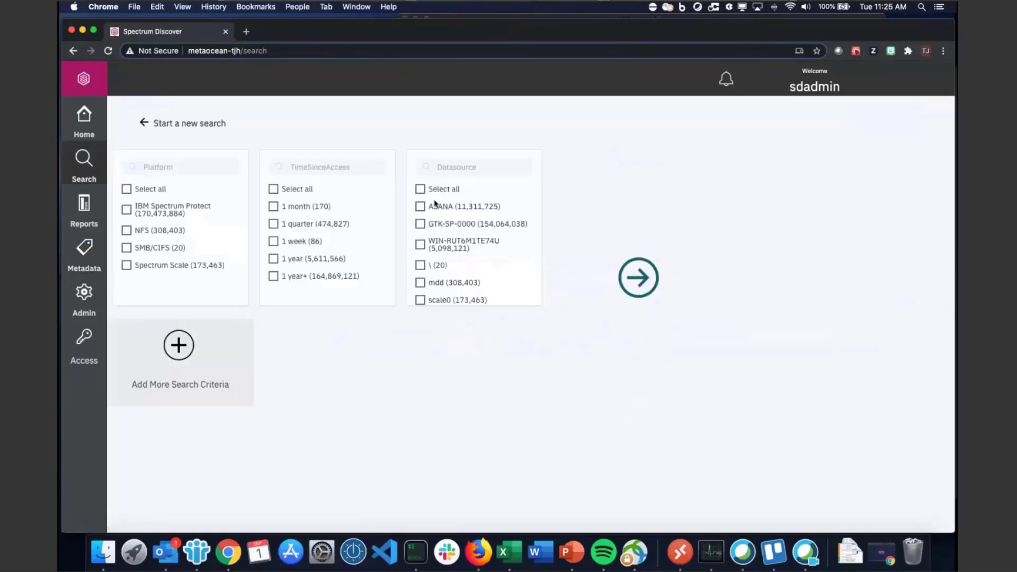
Step: Search for IBM Spectrum Protect data in the 1 year+ access bucket across all data sources
{"action": "left_click", "coordinate": [127, 211]}
{"action": "left_click", "coordinate": [275, 282]}
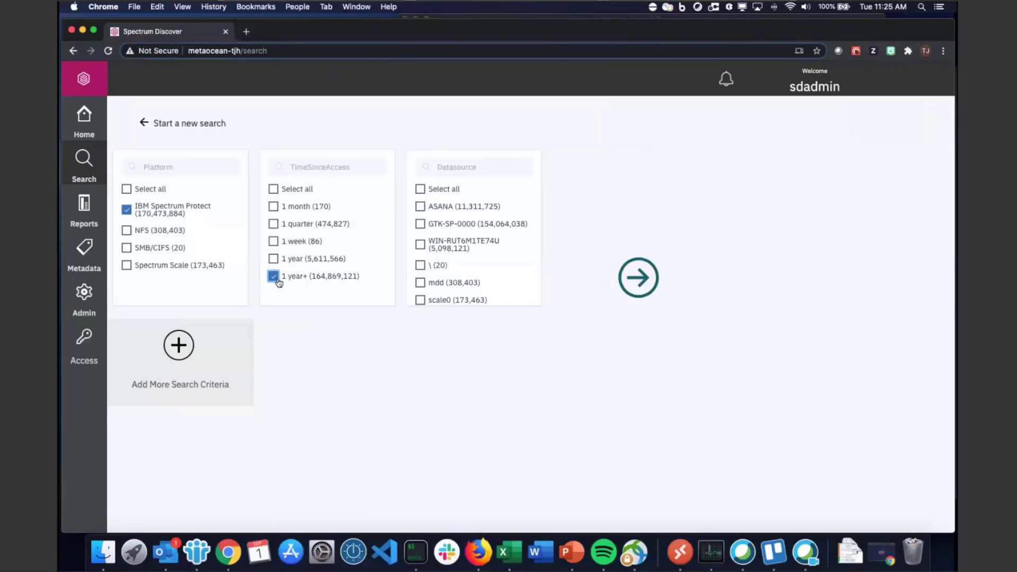
{"action": "left_click", "coordinate": [422, 191]}
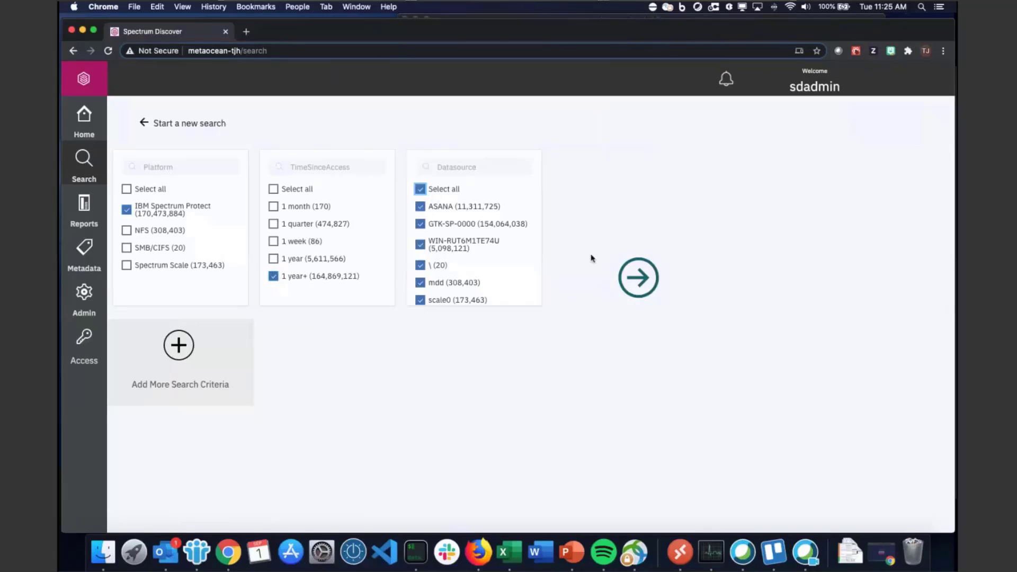
{"action": "left_click", "coordinate": [629, 281]}
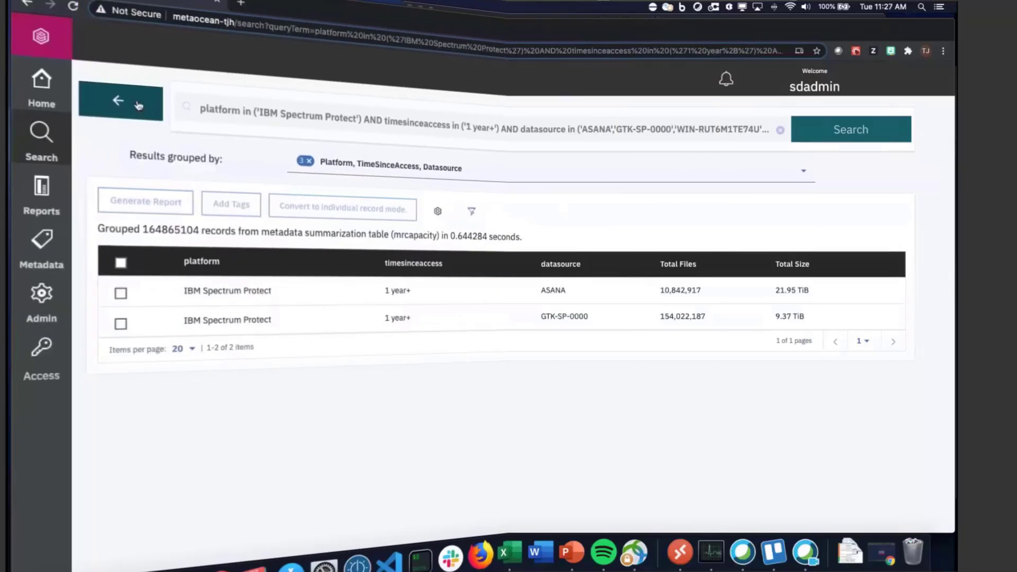
Step: Leave the results and start a new visual exploration using Platform and NodeName as criteria
{"action": "left_click", "coordinate": [143, 127]}
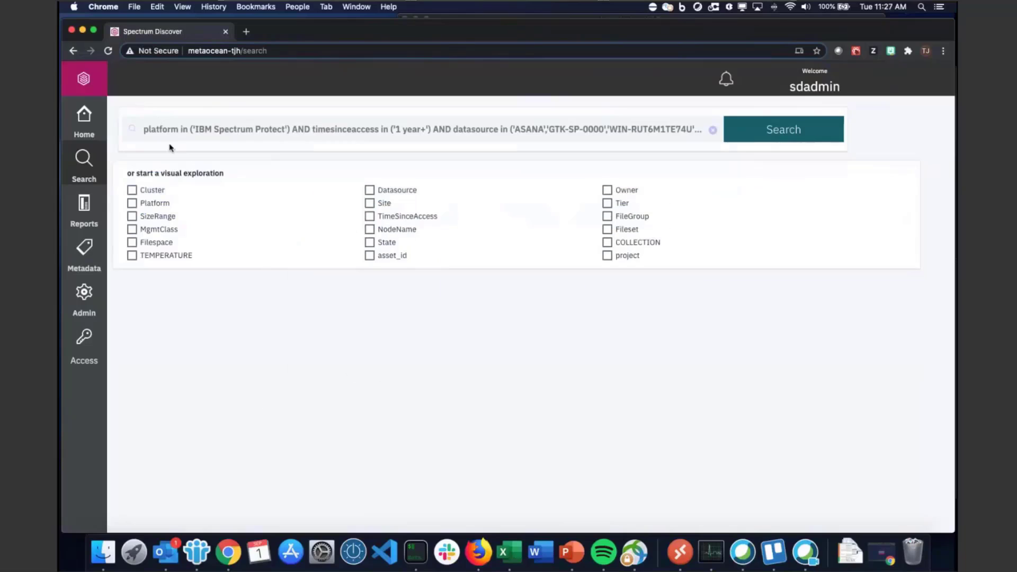
{"action": "left_click", "coordinate": [155, 204]}
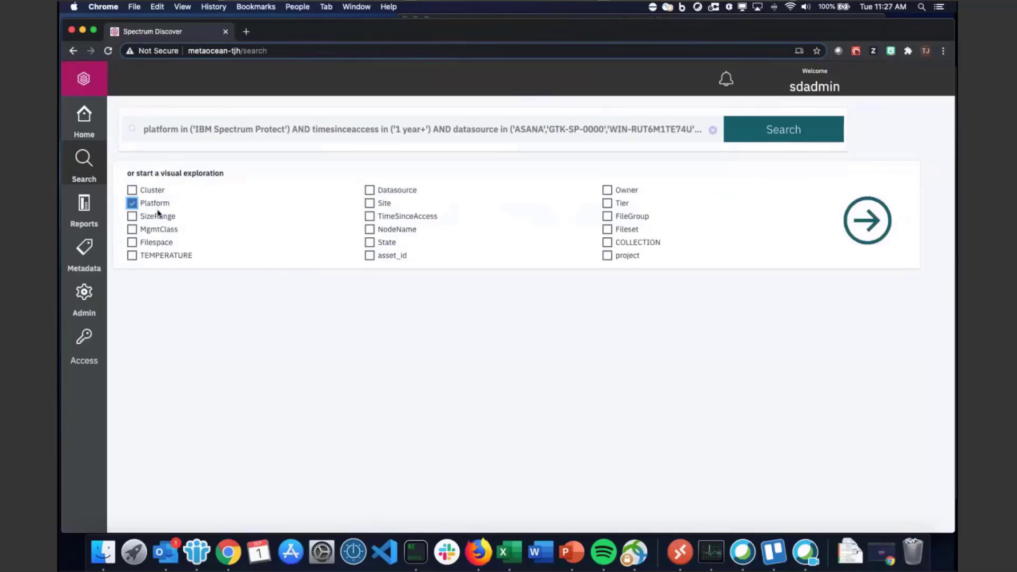
{"action": "left_click", "coordinate": [370, 230]}
{"action": "left_click", "coordinate": [867, 222]}
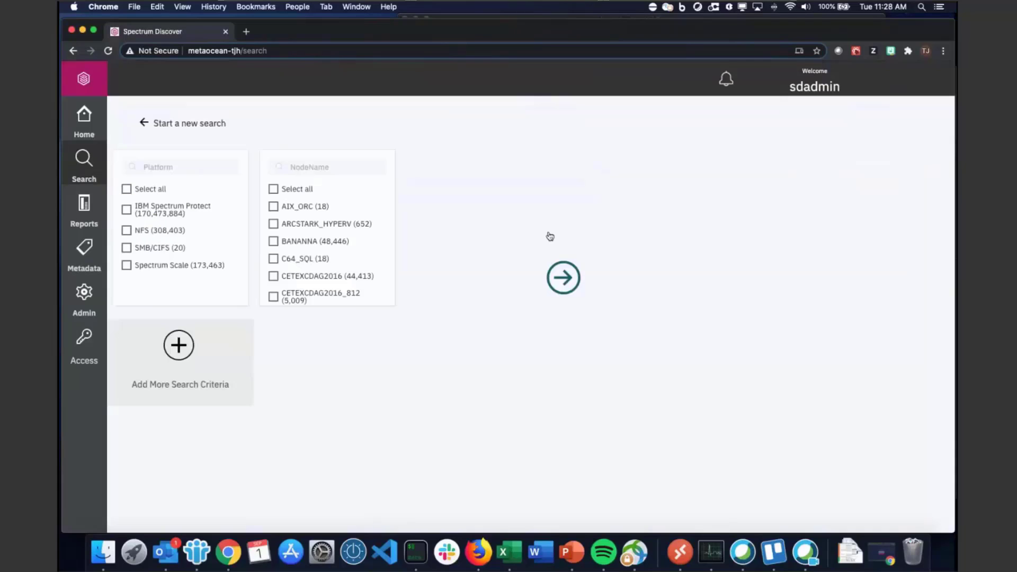
Step: Search IBM Spectrum Protect data for all node names and sort the results by total size, largest first
{"action": "left_click", "coordinate": [127, 210]}
{"action": "left_click", "coordinate": [274, 190]}
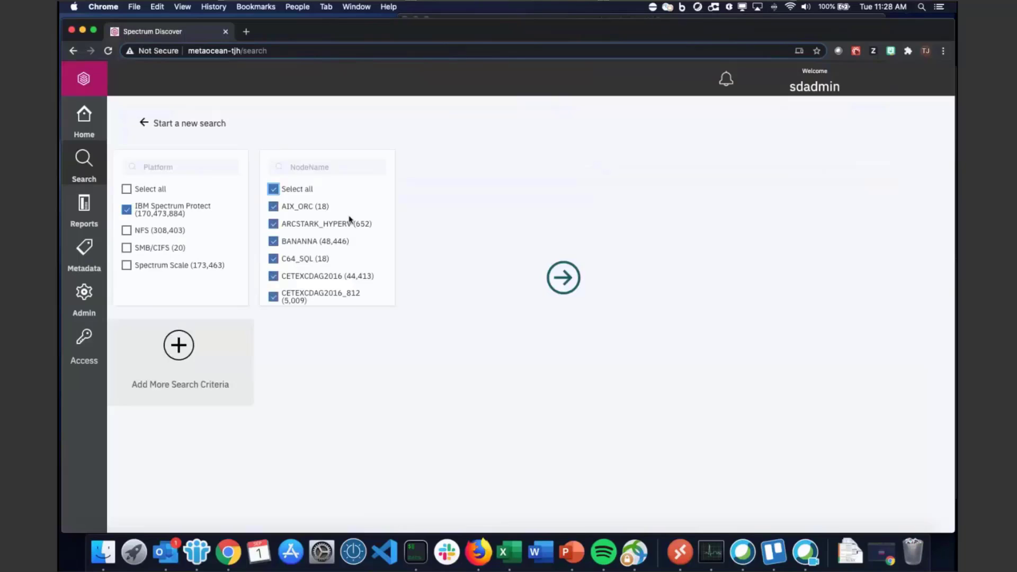
{"action": "left_click", "coordinate": [564, 280]}
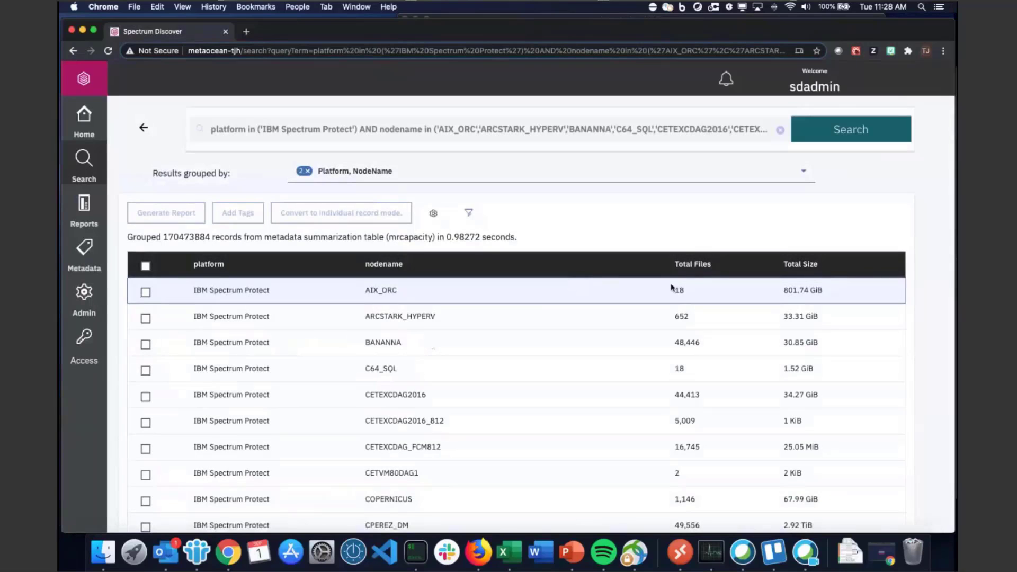
{"action": "left_click", "coordinate": [805, 263]}
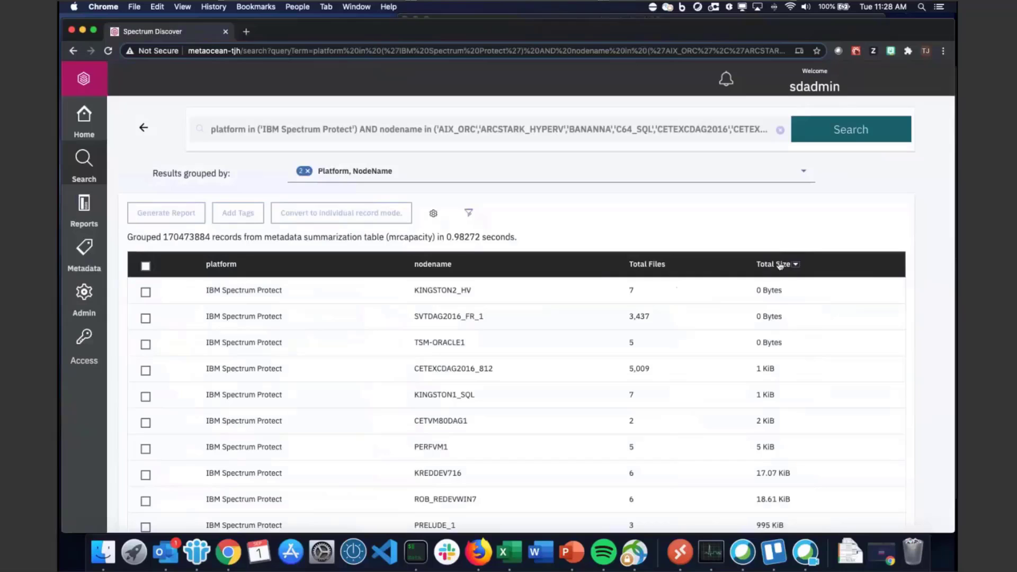
{"action": "left_click", "coordinate": [780, 265]}
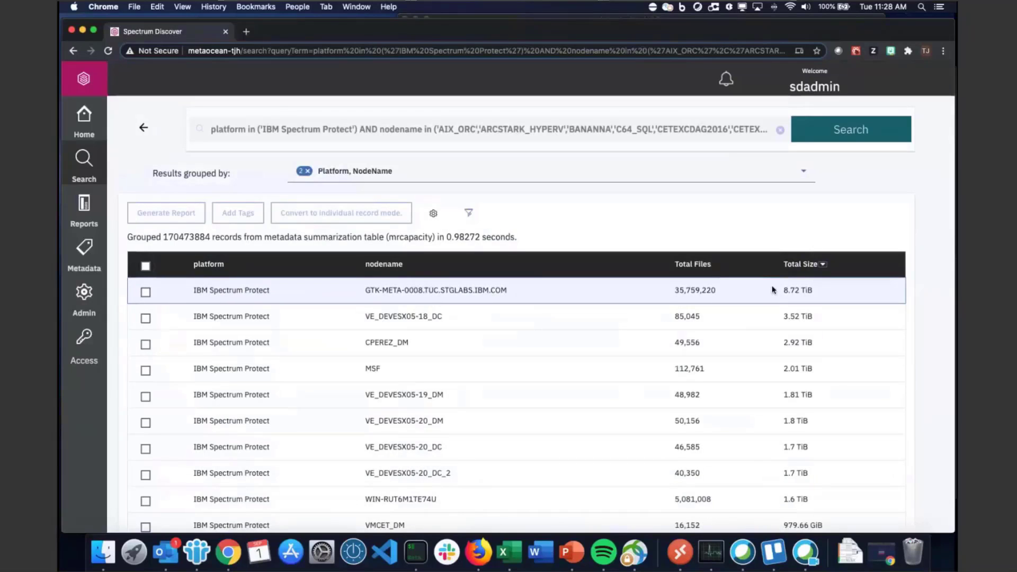
Step: Add Filespace to the Platform and NodeName grouping and sort the regrouped results by total size
{"action": "left_click", "coordinate": [603, 174]}
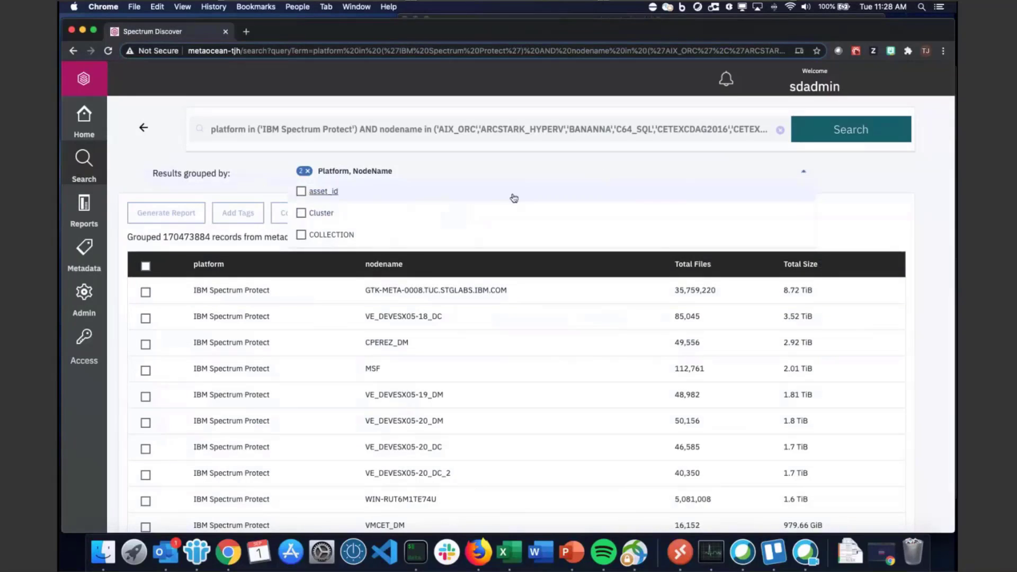
{"action": "scroll", "coordinate": [514, 198], "scroll_direction": "down", "scroll_amount": 5}
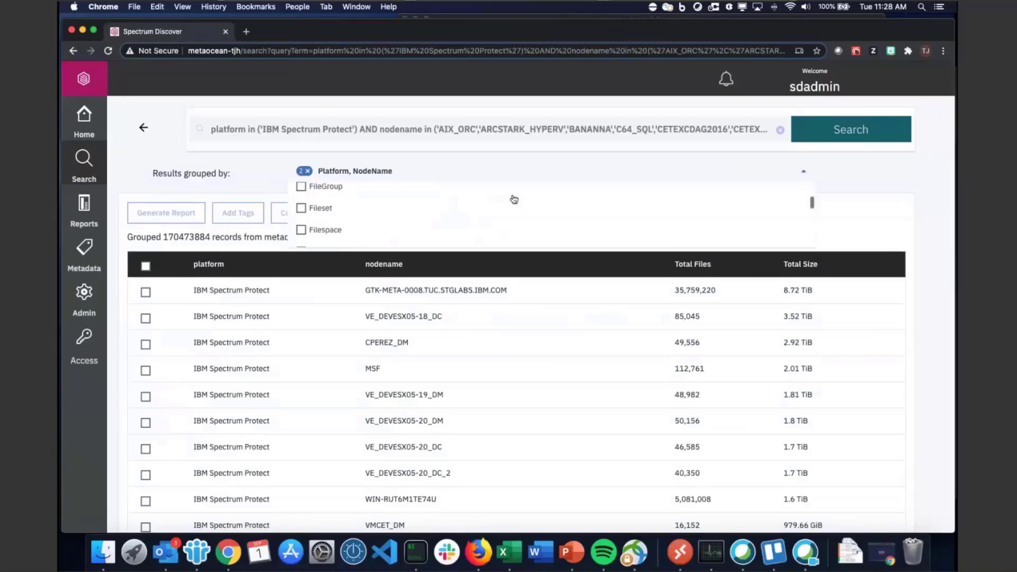
{"action": "left_click", "coordinate": [301, 228]}
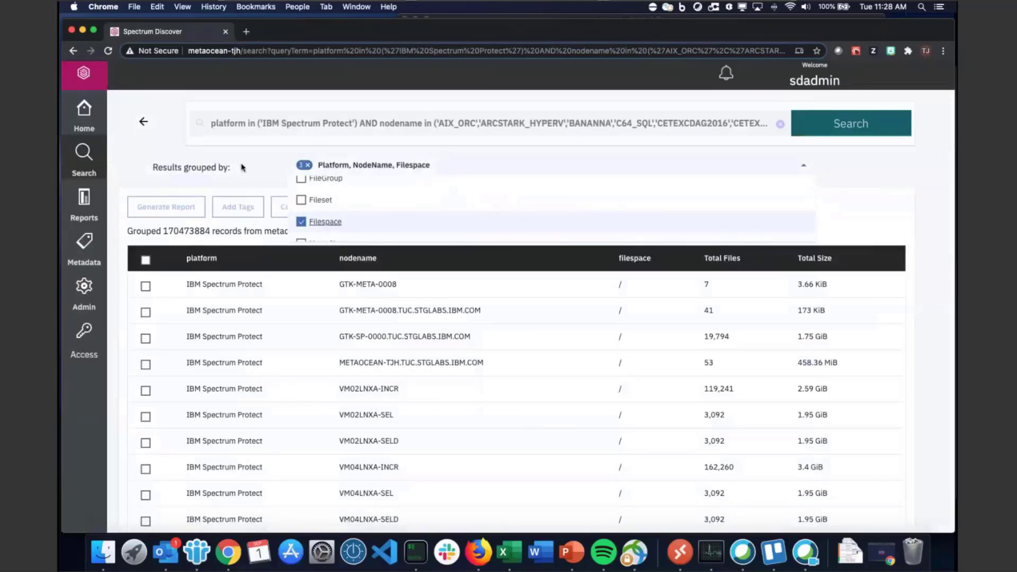
{"action": "left_click", "coordinate": [803, 258]}
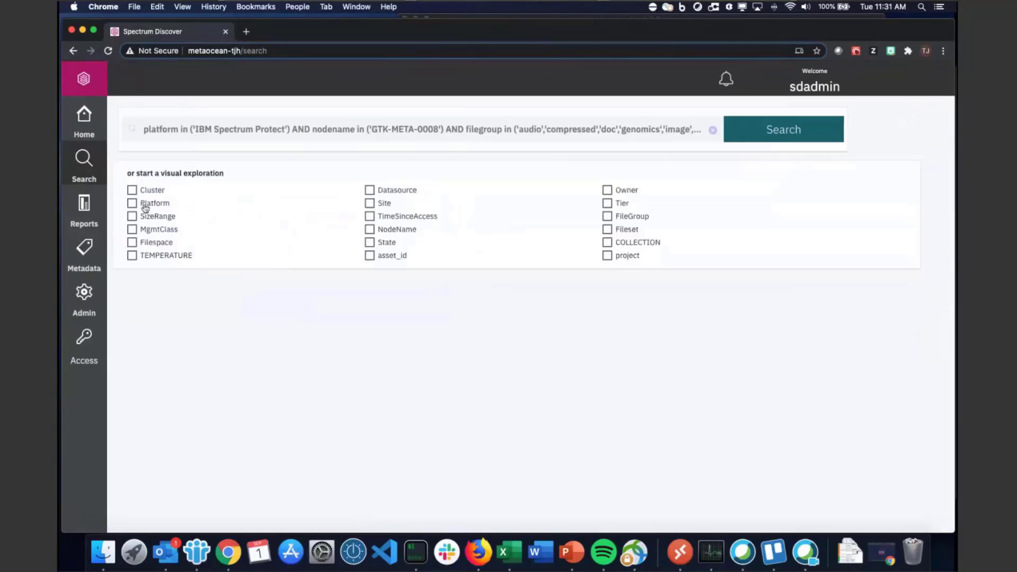
Step: Start a visual exploration using Platform, NodeName and FileGroup as criteria
{"action": "left_click", "coordinate": [148, 206]}
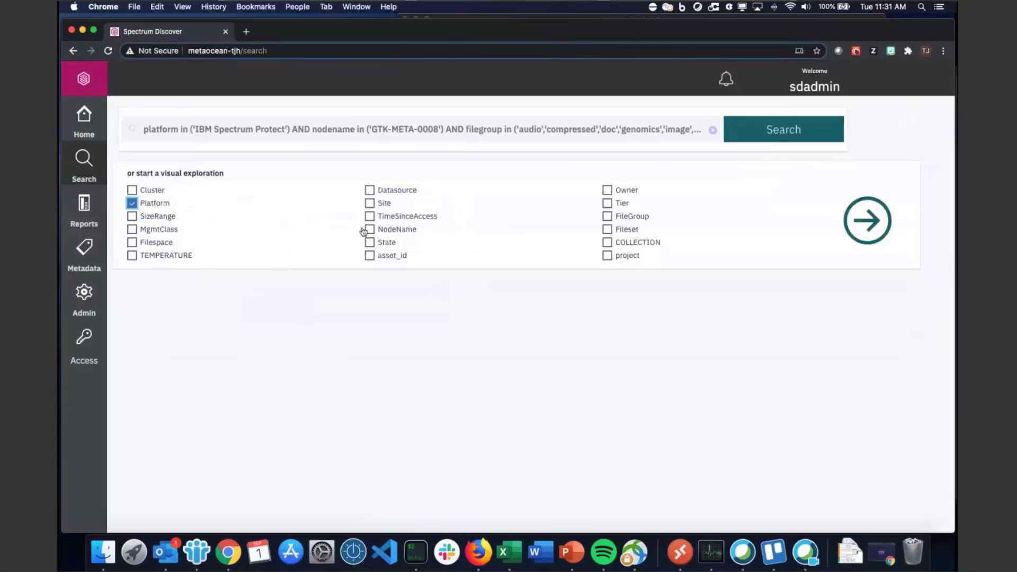
{"action": "left_click", "coordinate": [411, 231]}
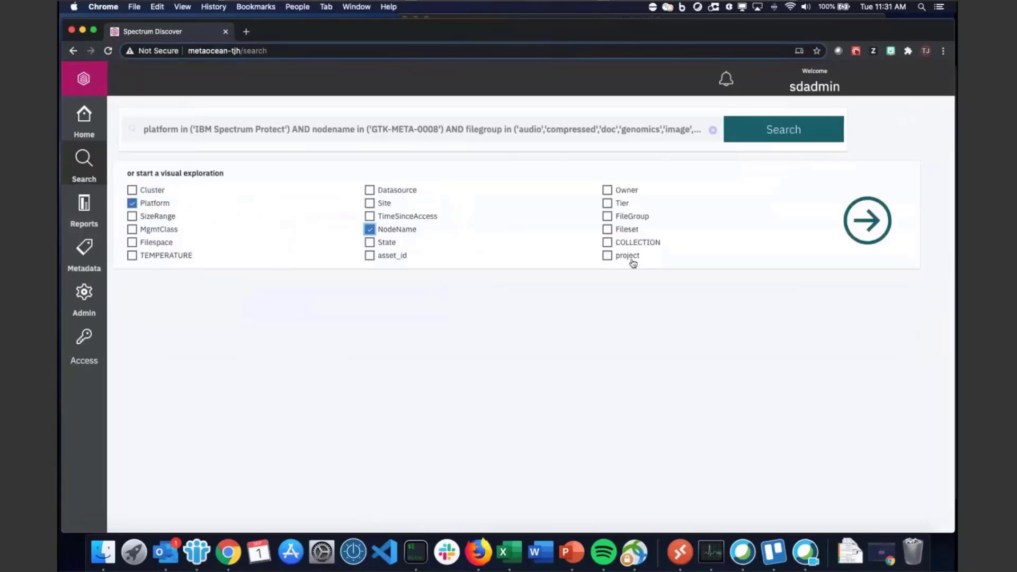
{"action": "left_click", "coordinate": [631, 218]}
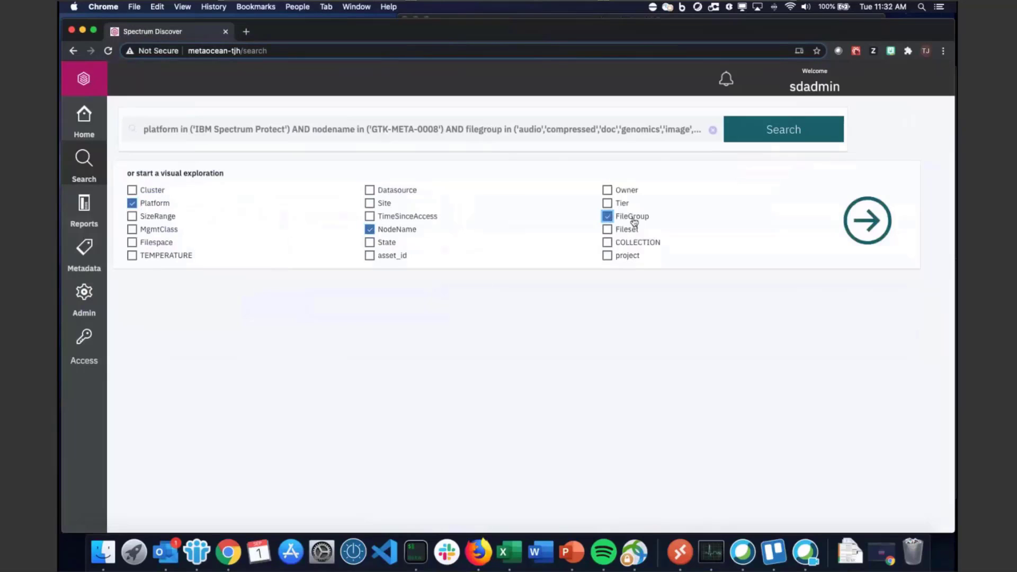
{"action": "left_click", "coordinate": [859, 242]}
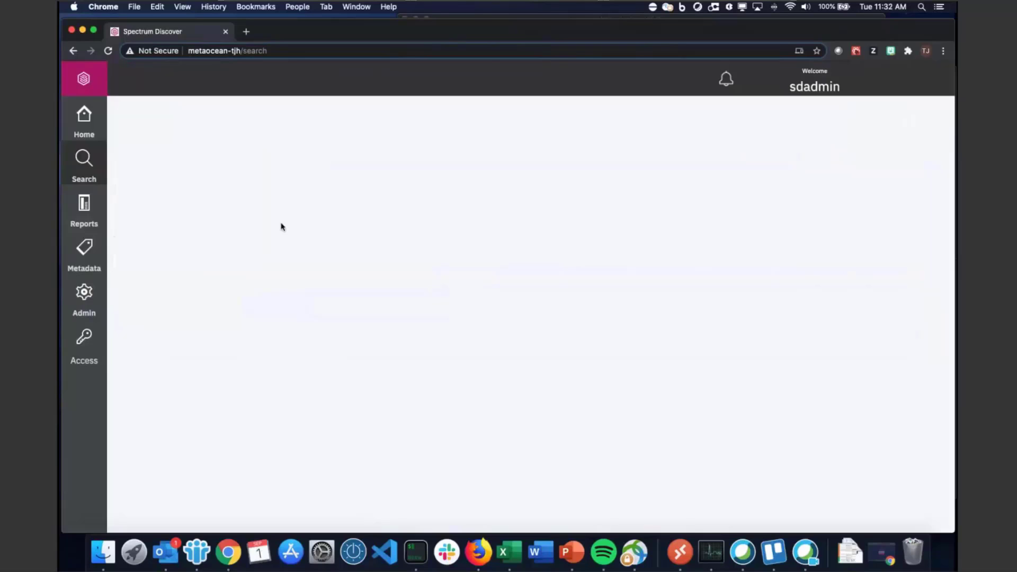
Step: Search IBM Spectrum Protect data for node GTK-META-0008.TUC.STGLABS.IBM.COM across all file groups
{"action": "left_click", "coordinate": [176, 213]}
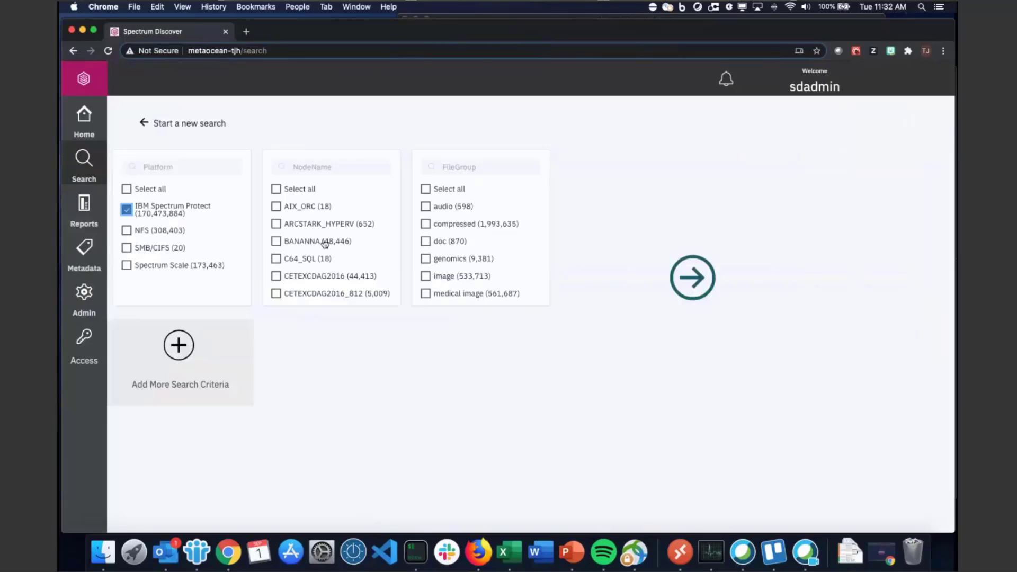
{"action": "scroll", "coordinate": [325, 244], "scroll_direction": "down", "scroll_amount": 2}
{"action": "scroll", "coordinate": [325, 244], "scroll_direction": "down", "scroll_amount": 5}
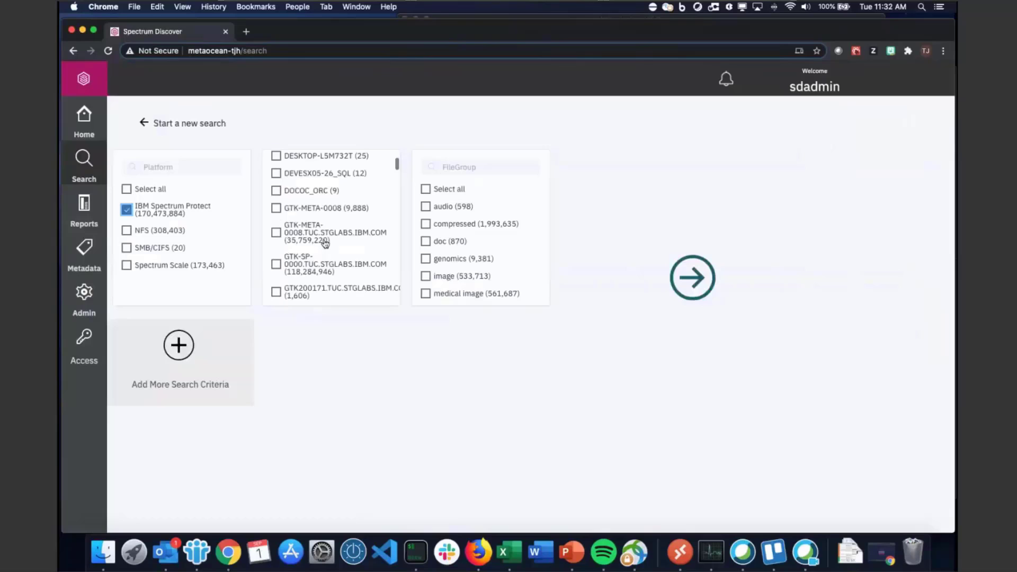
{"action": "scroll", "coordinate": [327, 243], "scroll_direction": "down", "scroll_amount": 1}
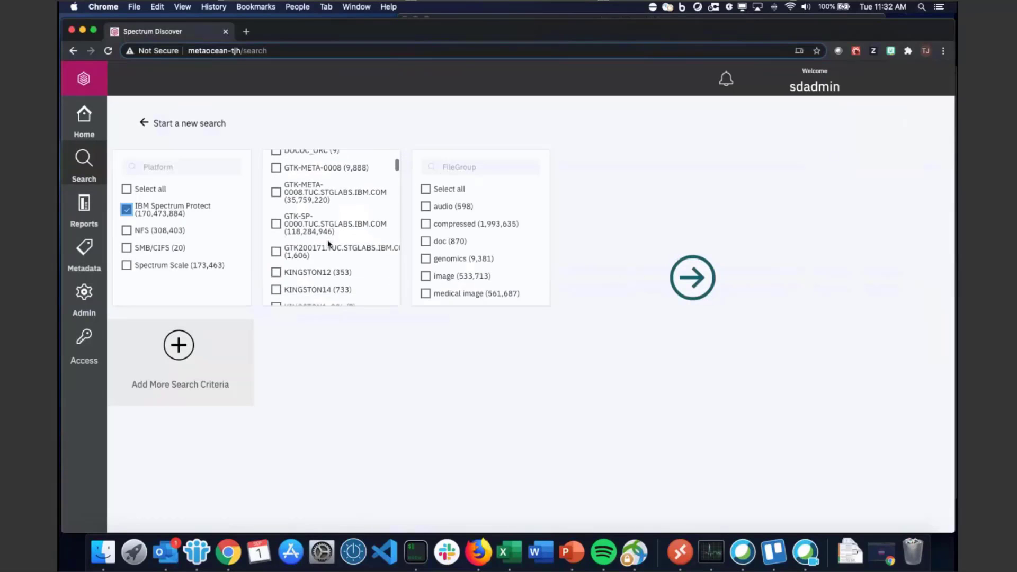
{"action": "left_click", "coordinate": [275, 194]}
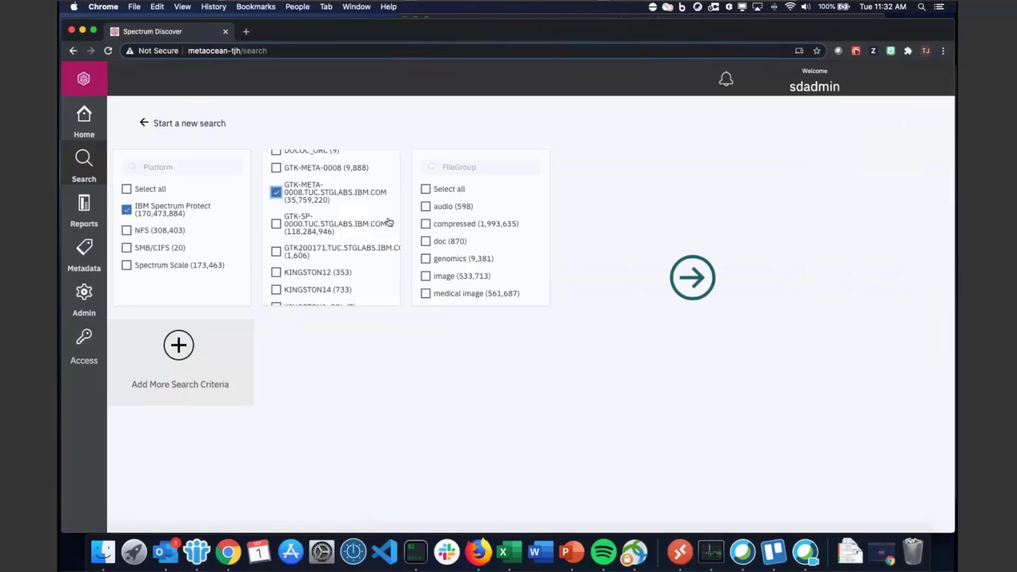
{"action": "left_click", "coordinate": [425, 189]}
{"action": "left_click", "coordinate": [673, 292]}
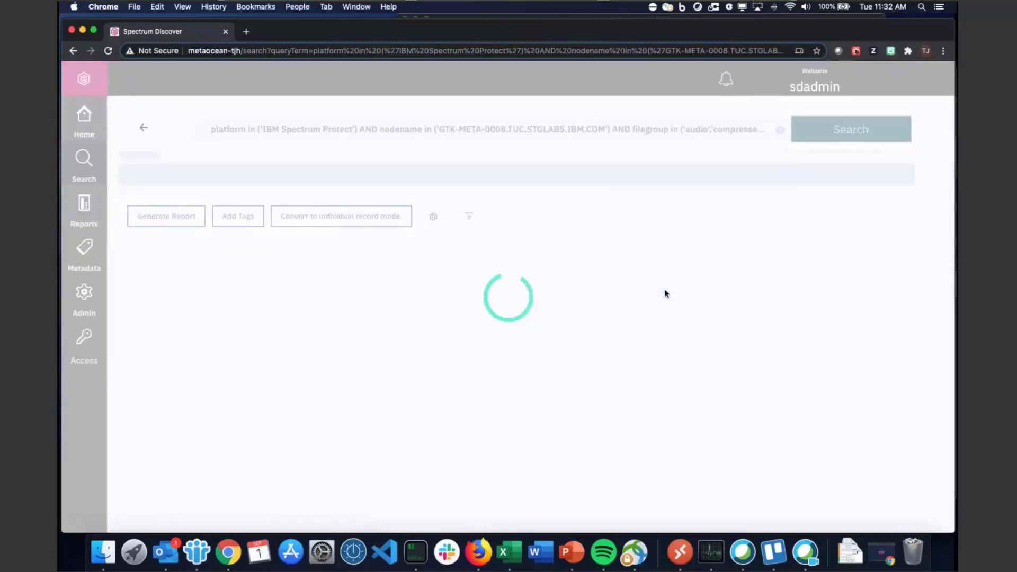
Step: Sort the file group results by total size, largest first
{"action": "scroll", "coordinate": [661, 304], "scroll_direction": "down", "scroll_amount": 3}
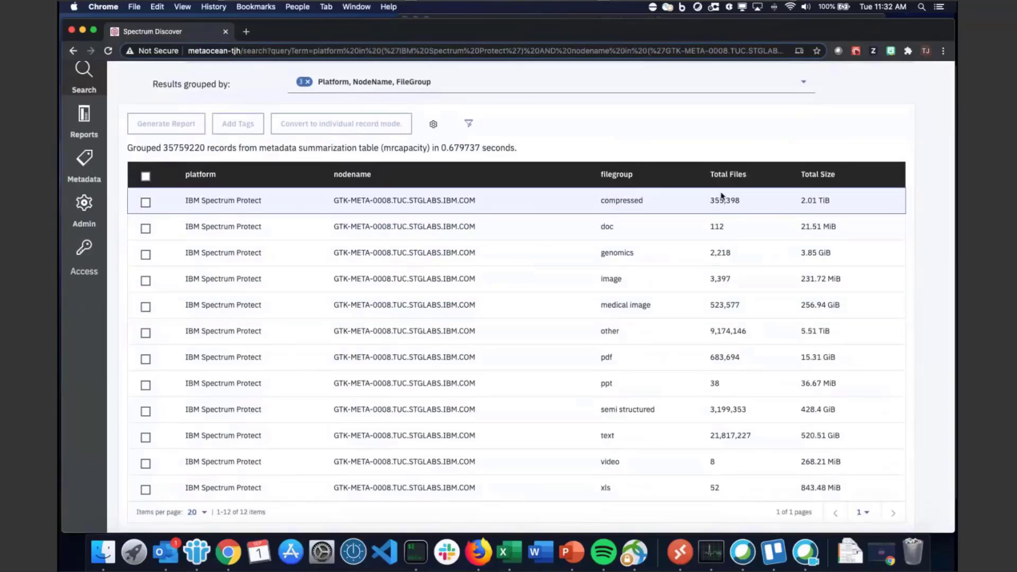
{"action": "left_click", "coordinate": [826, 180]}
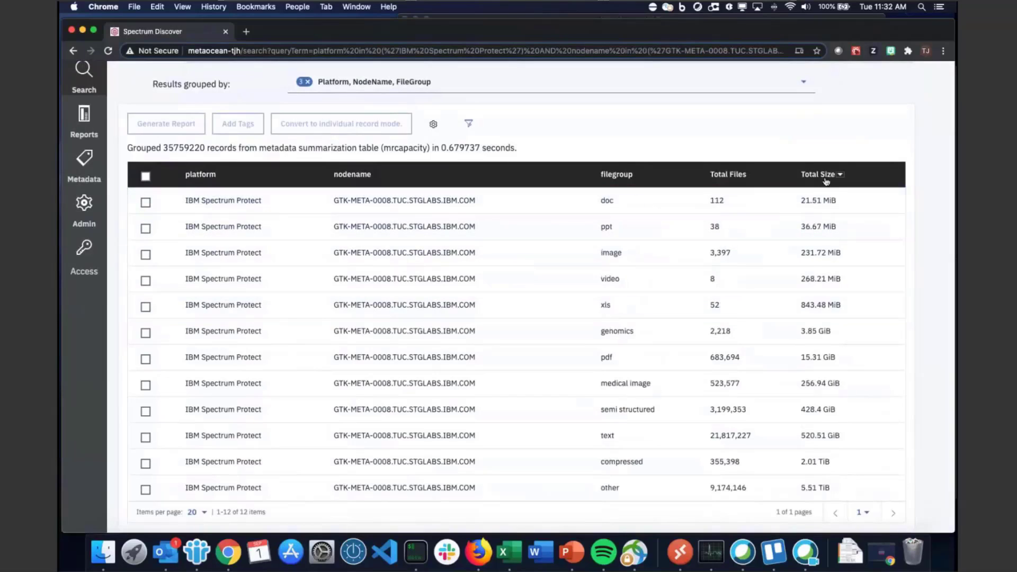
{"action": "left_click", "coordinate": [825, 177]}
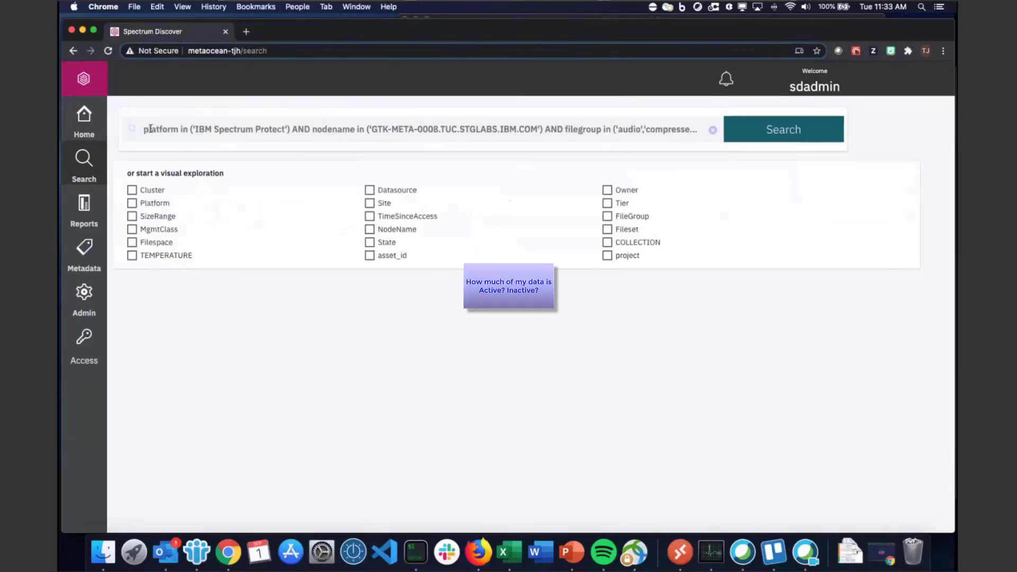
Step: Start a visual exploration by Platform and State and search IBM Spectrum Protect data in the ACTIVE and INACTIVE states
{"action": "left_click", "coordinate": [131, 204]}
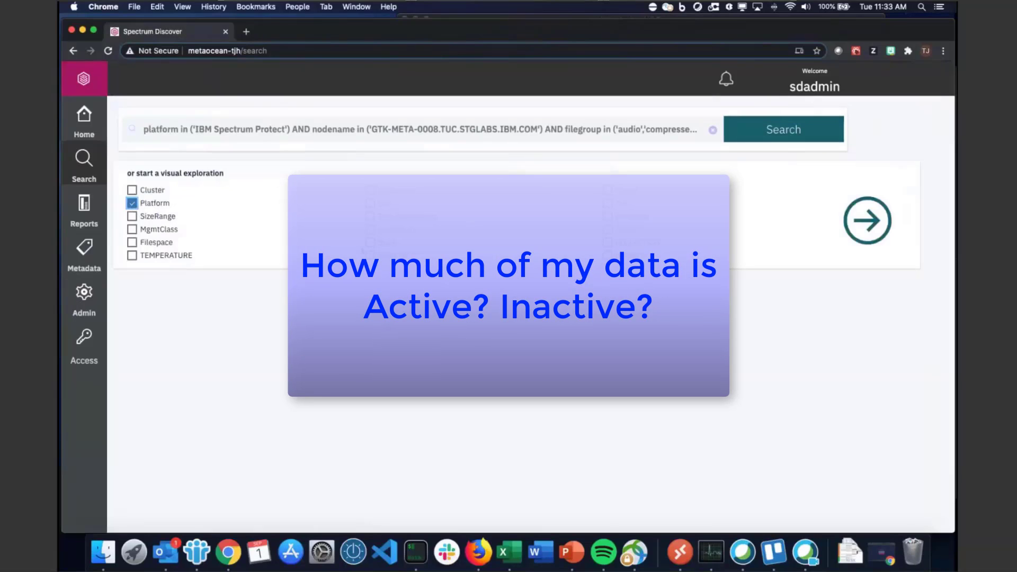
{"action": "left_click", "coordinate": [369, 242]}
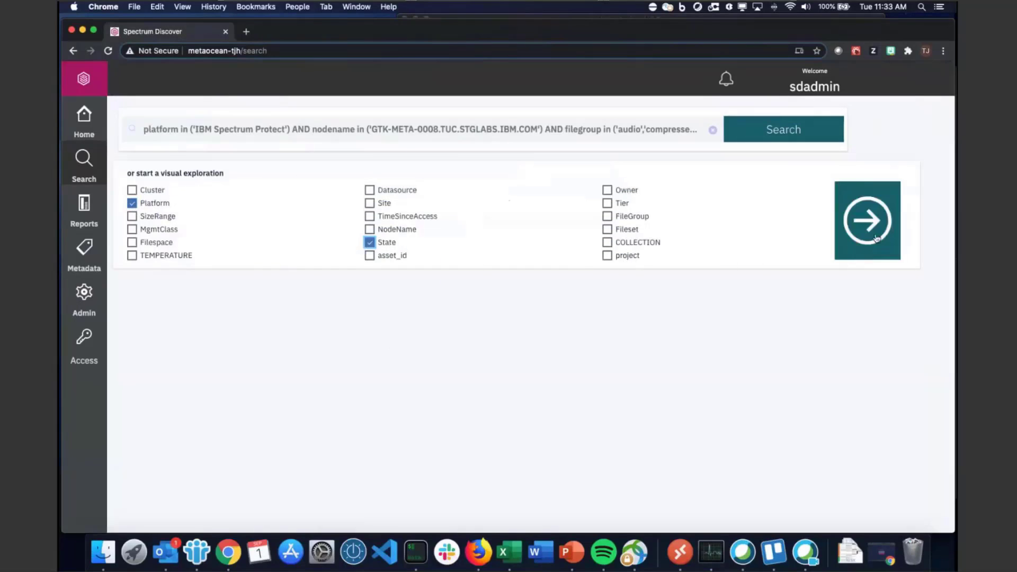
{"action": "left_click", "coordinate": [877, 239]}
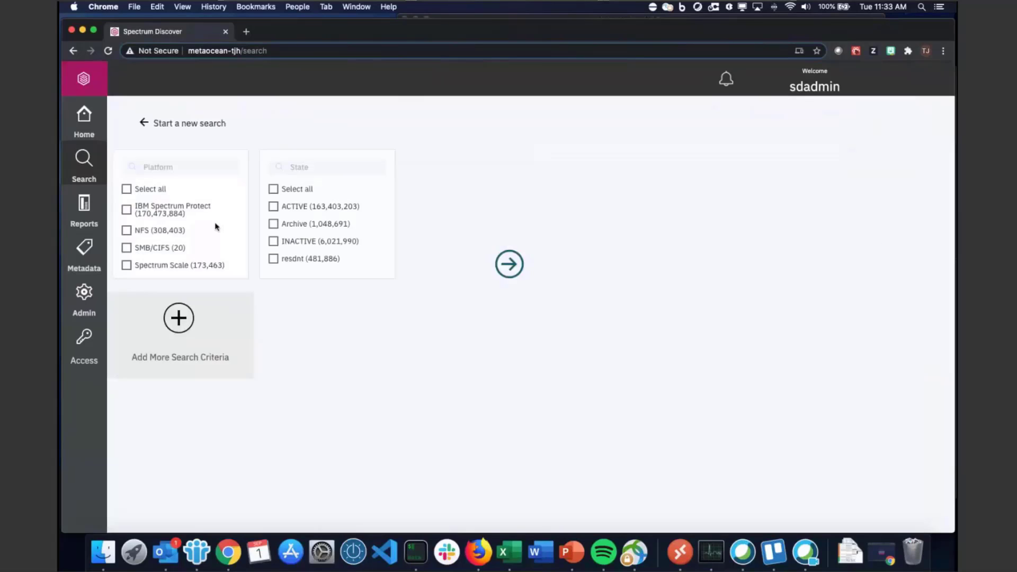
{"action": "left_click", "coordinate": [126, 211]}
{"action": "left_click", "coordinate": [274, 207]}
{"action": "left_click", "coordinate": [274, 242]}
{"action": "left_click", "coordinate": [507, 273]}
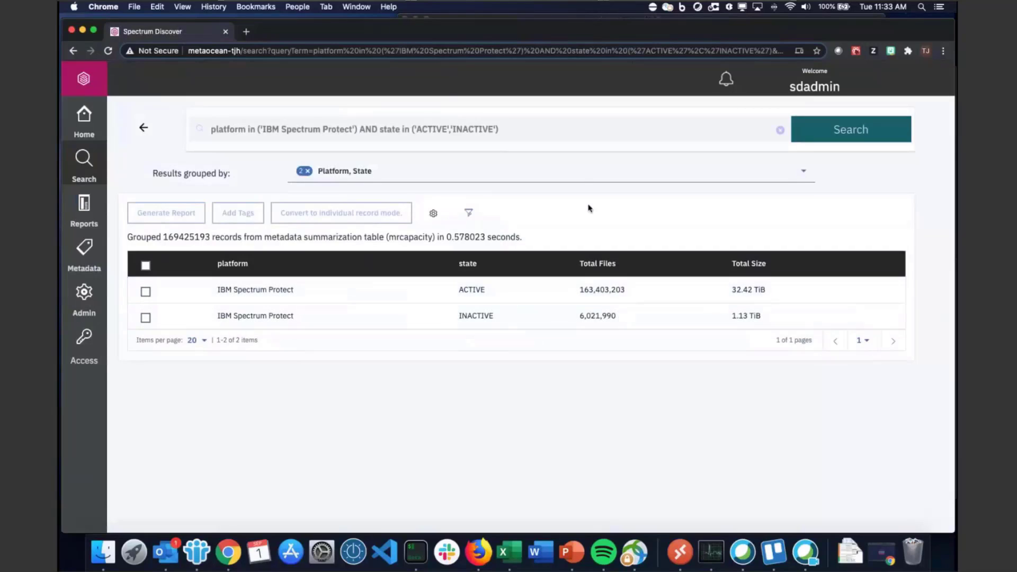
Step: Add MgmtClass to the Platform and State grouping and sort the regrouped results by total size, largest first
{"action": "left_click", "coordinate": [584, 173]}
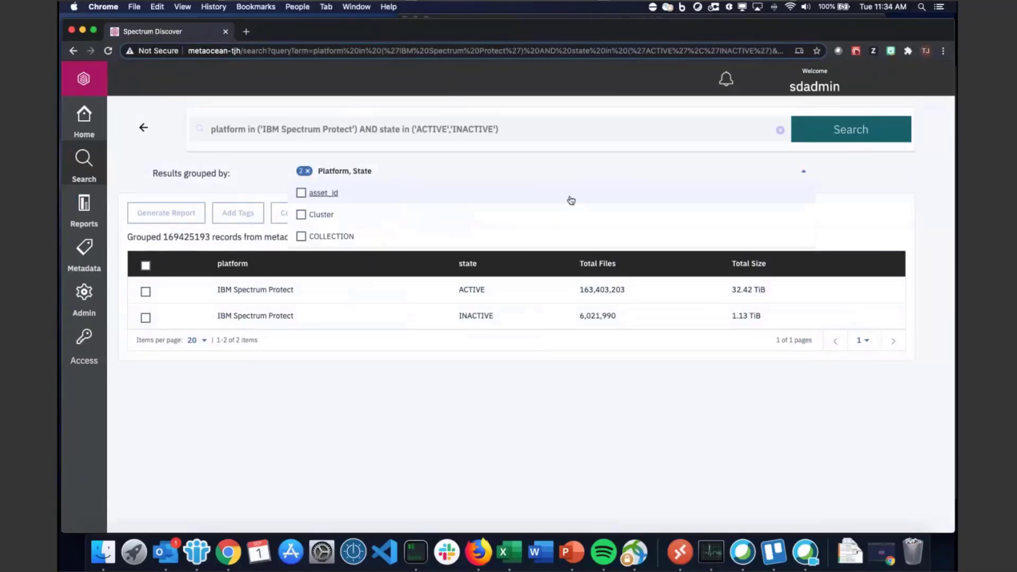
{"action": "scroll", "coordinate": [570, 201], "scroll_direction": "down", "scroll_amount": 3}
{"action": "scroll", "coordinate": [571, 203], "scroll_direction": "down", "scroll_amount": 2}
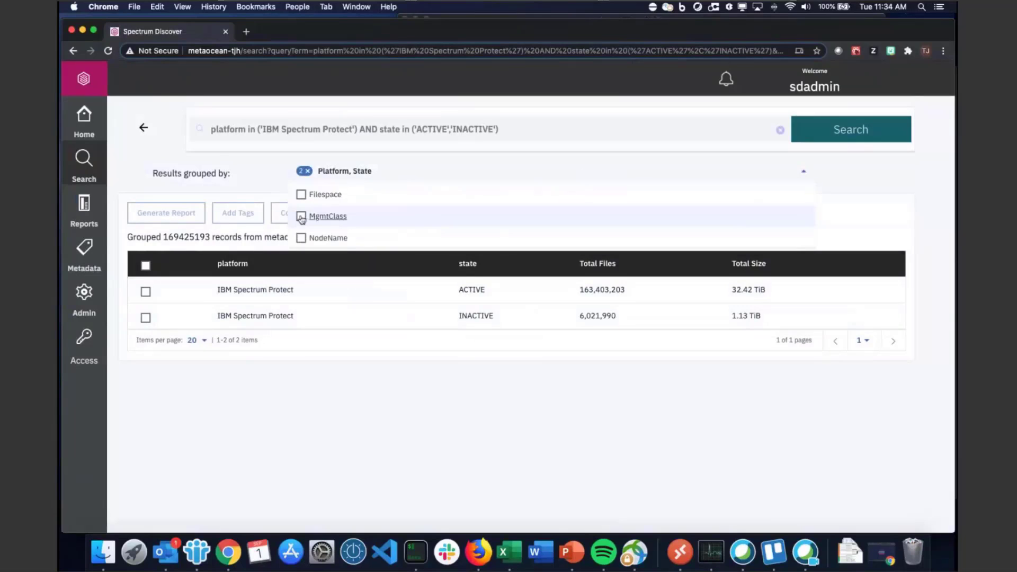
{"action": "left_click", "coordinate": [320, 217]}
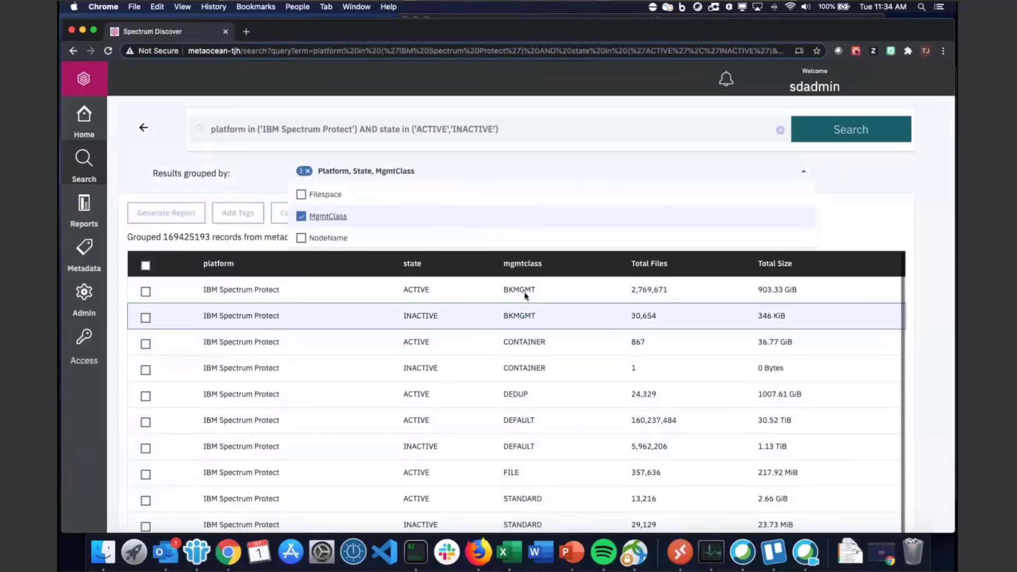
{"action": "left_click", "coordinate": [526, 295]}
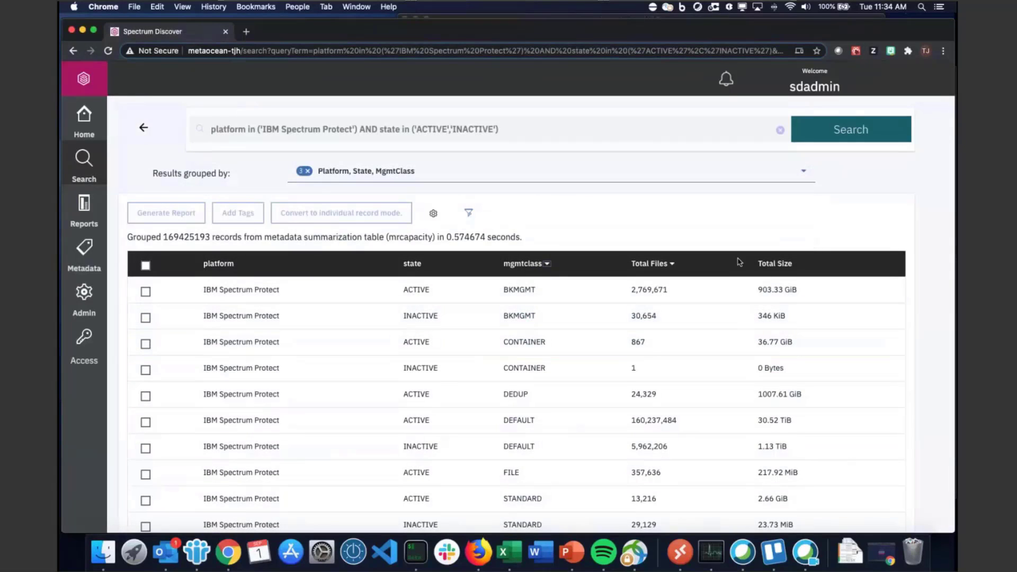
{"action": "left_click", "coordinate": [775, 263]}
{"action": "left_click", "coordinate": [775, 264]}
{"action": "scroll", "coordinate": [697, 307], "scroll_direction": "down", "scroll_amount": 1}
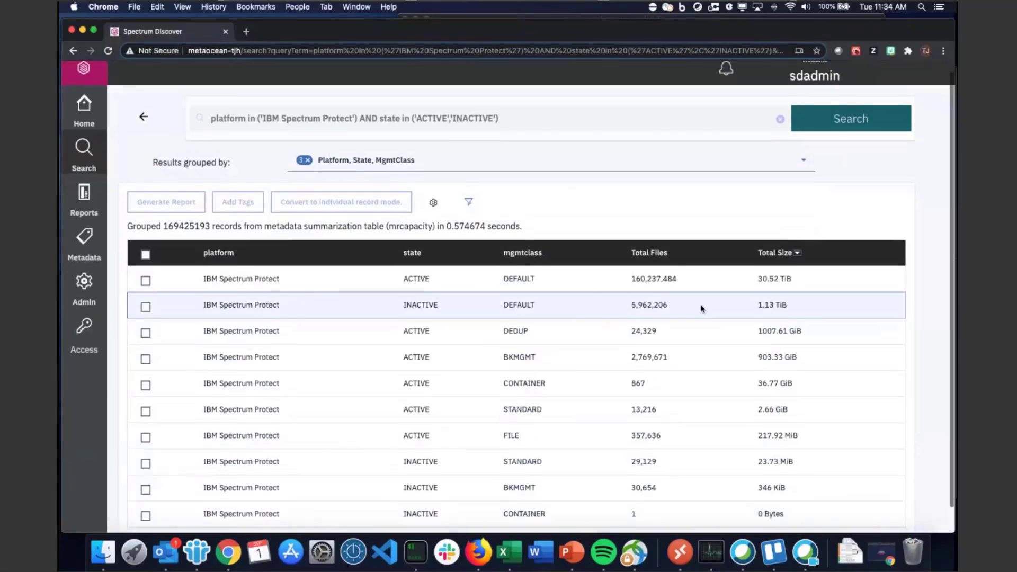
{"action": "scroll", "coordinate": [693, 305], "scroll_direction": "down", "scroll_amount": 1}
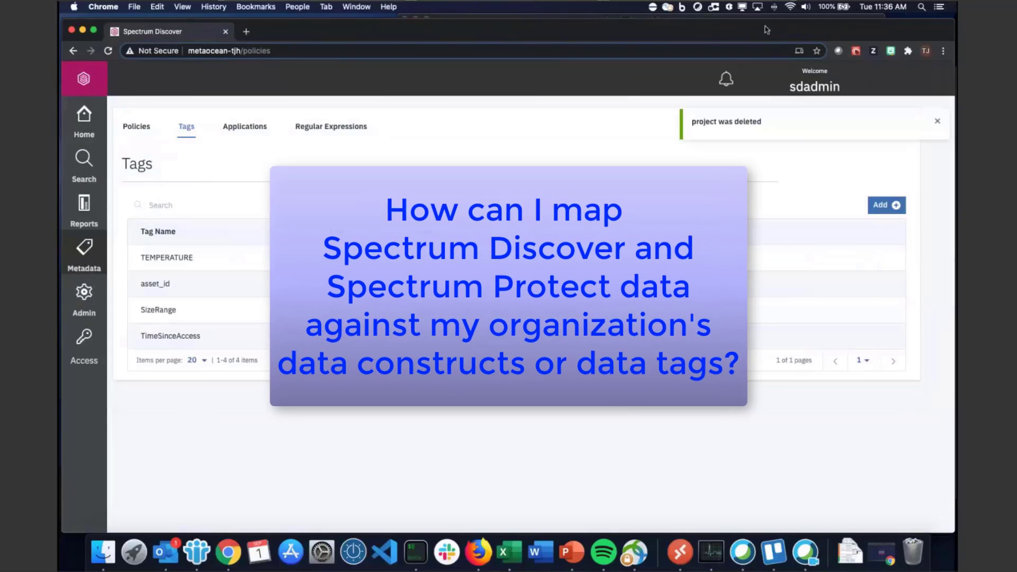
Step: Dismiss the deletion notice and begin a new organizational tag named project with the type Restricted
{"action": "left_click", "coordinate": [938, 121]}
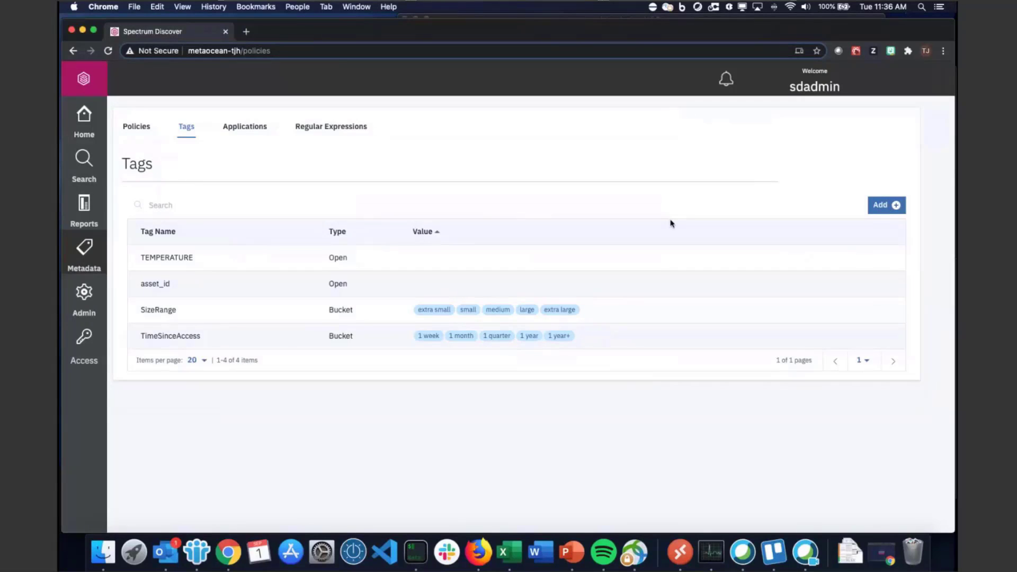
{"action": "type", "text": "project"}
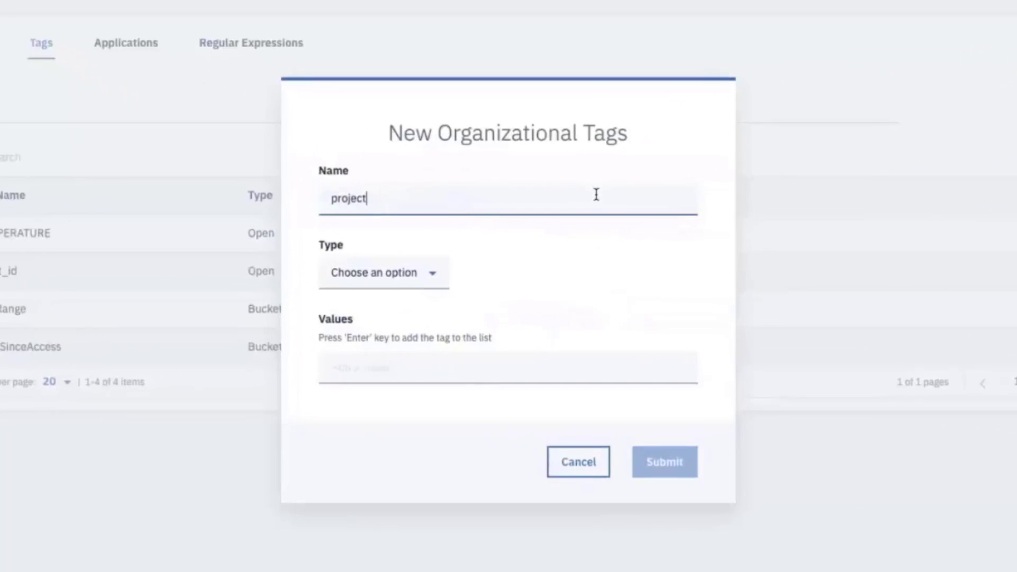
{"action": "left_click", "coordinate": [426, 281]}
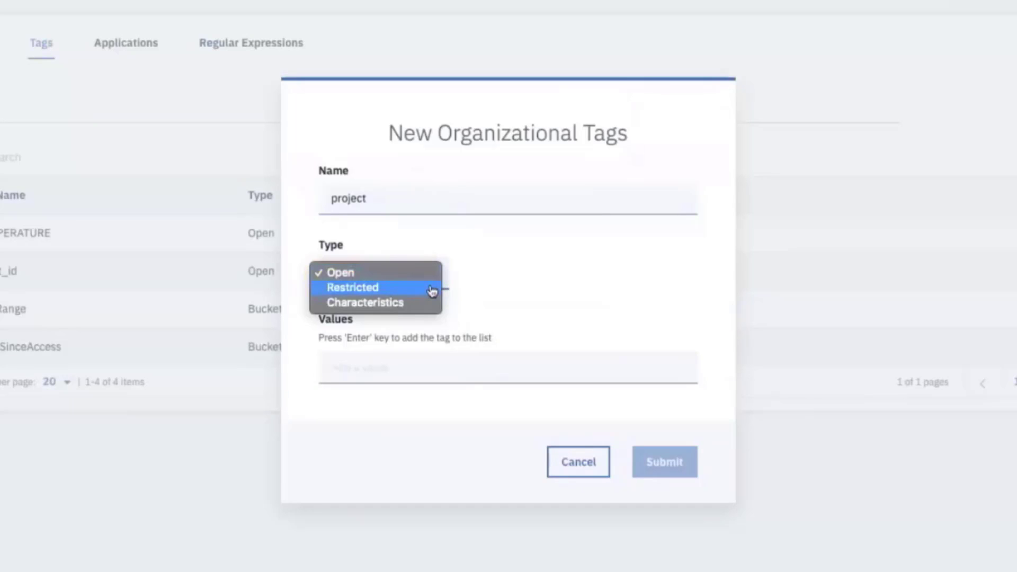
{"action": "left_click", "coordinate": [404, 293]}
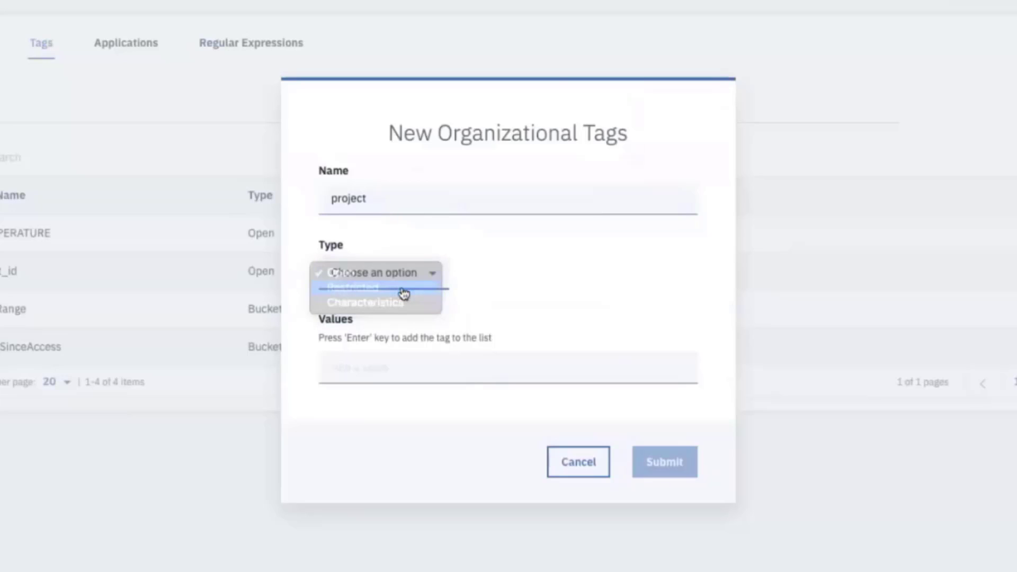
Step: Add the values finance, hr and devops to the project tag and submit it
{"action": "left_click", "coordinate": [382, 365]}
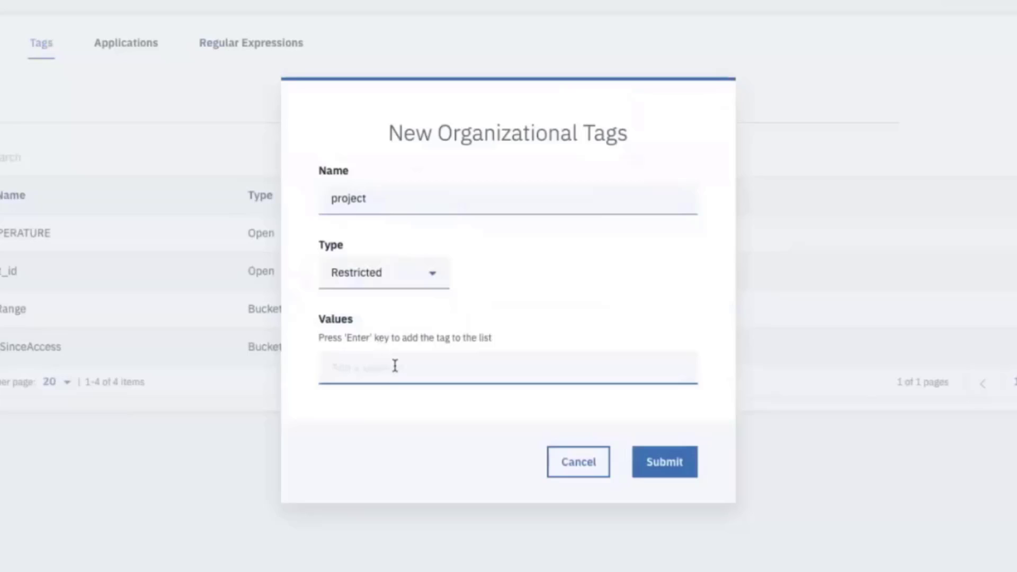
{"action": "type", "text": "finance"}
{"action": "key", "text": "Return"}
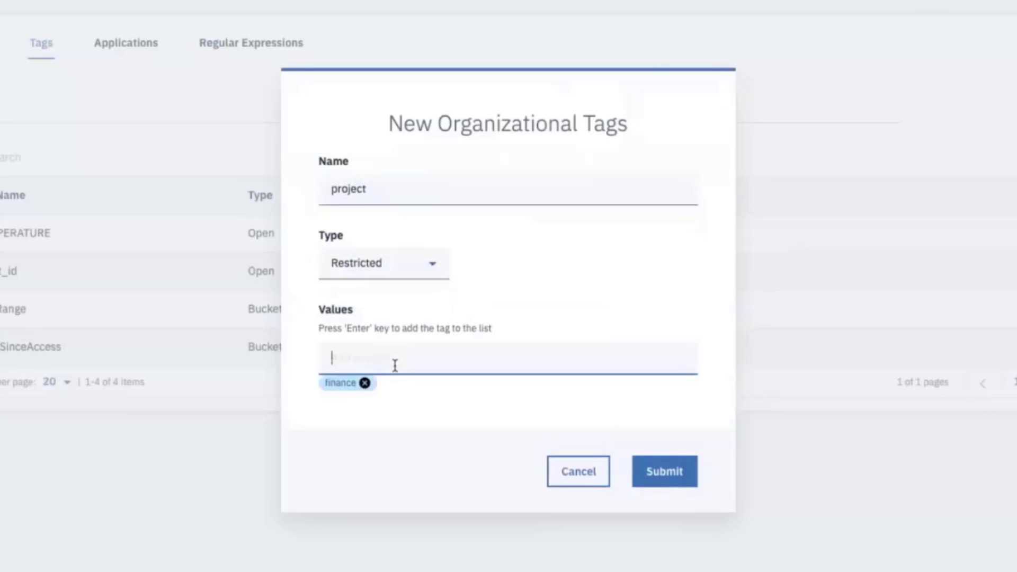
{"action": "type", "text": "hr"}
{"action": "key", "text": "Return"}
{"action": "type", "text": "devops"}
{"action": "key", "text": "Return"}
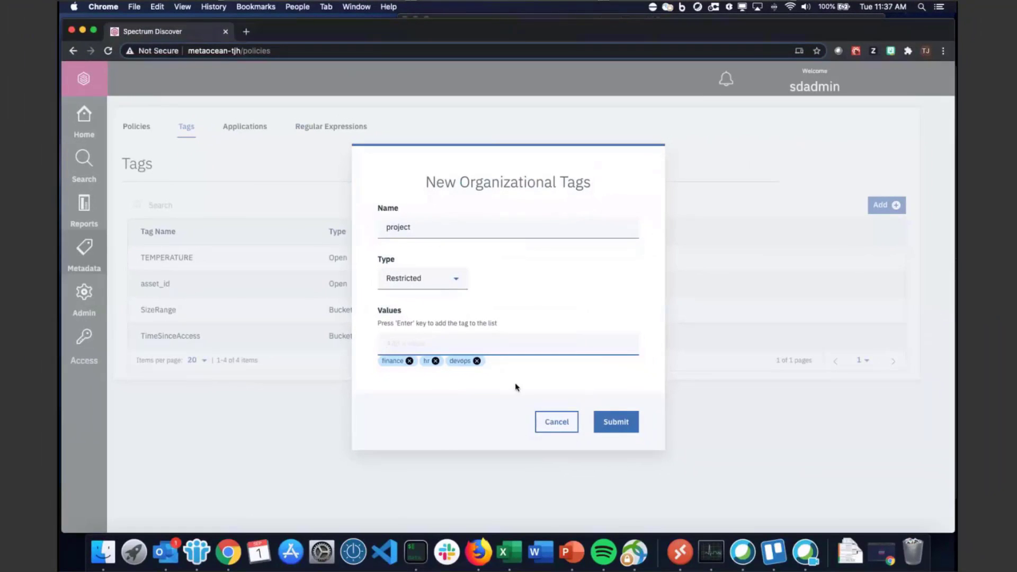
{"action": "left_click", "coordinate": [618, 424]}
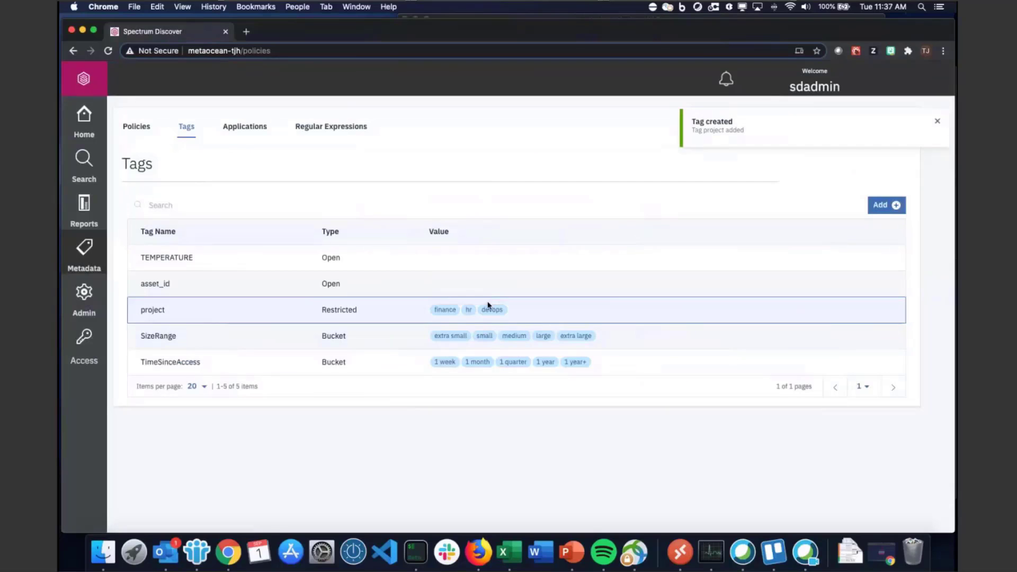
Step: Start a new visual exploration by Platform and NodeName and search IBM Spectrum Protect data for all node names
{"action": "left_click", "coordinate": [78, 163]}
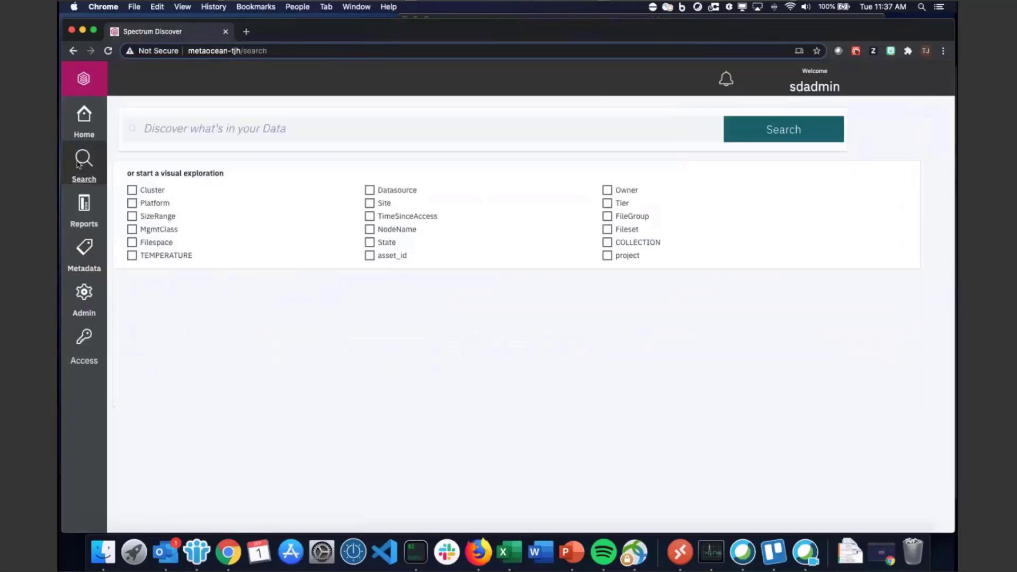
{"action": "left_click", "coordinate": [132, 204]}
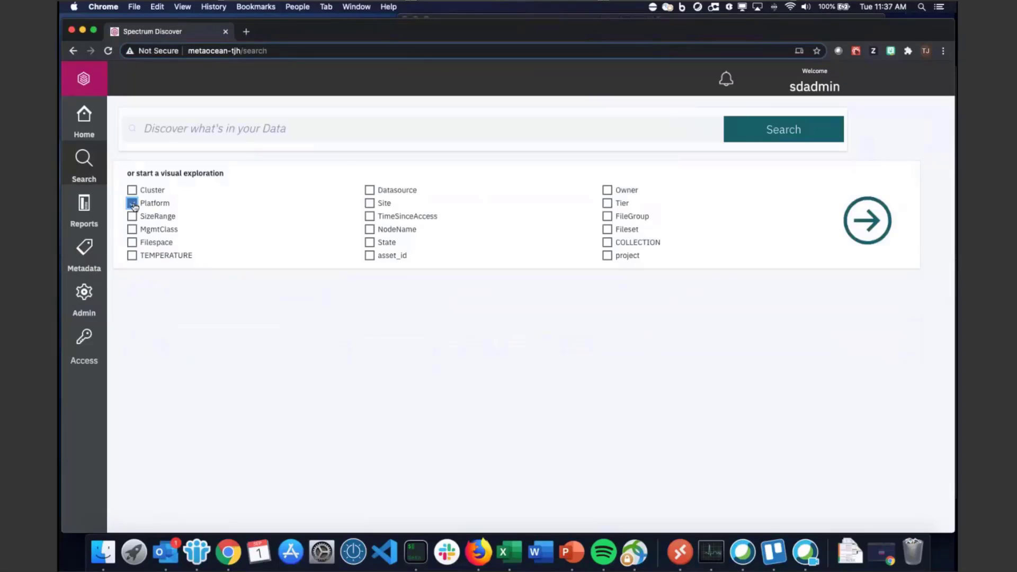
{"action": "left_click", "coordinate": [367, 230]}
{"action": "left_click", "coordinate": [867, 238]}
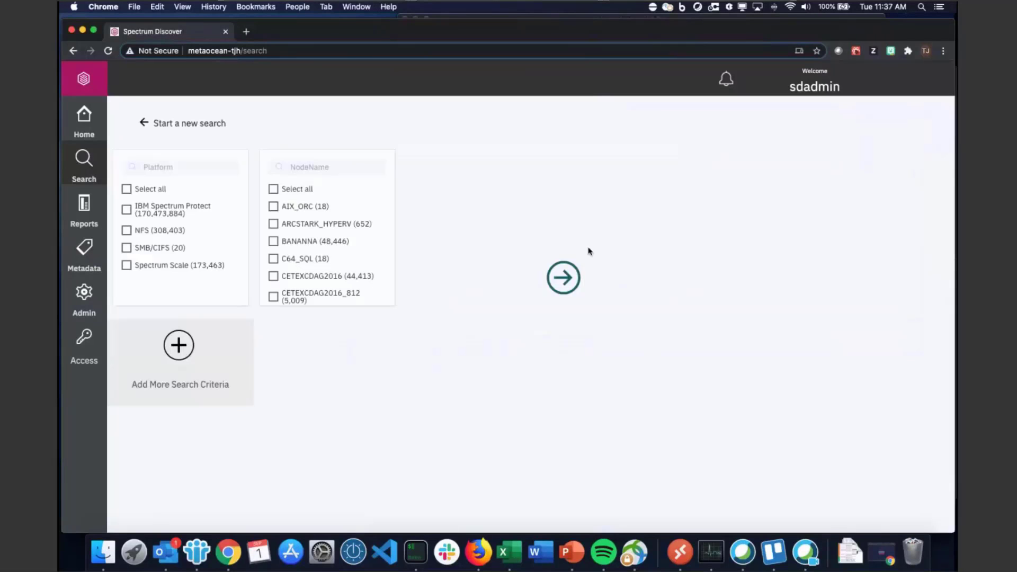
{"action": "left_click", "coordinate": [128, 211]}
{"action": "left_click", "coordinate": [273, 189]}
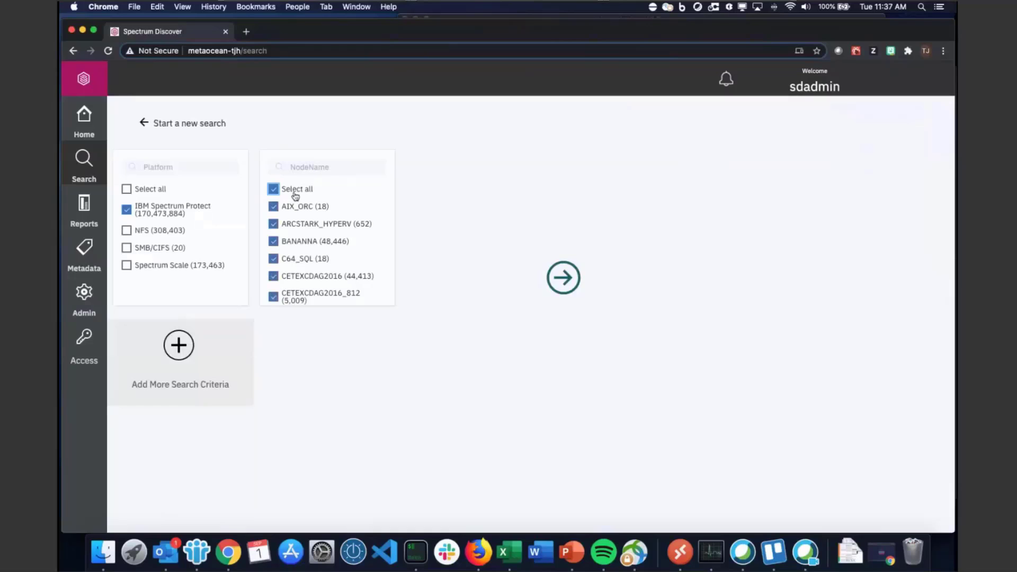
{"action": "left_click", "coordinate": [564, 297]}
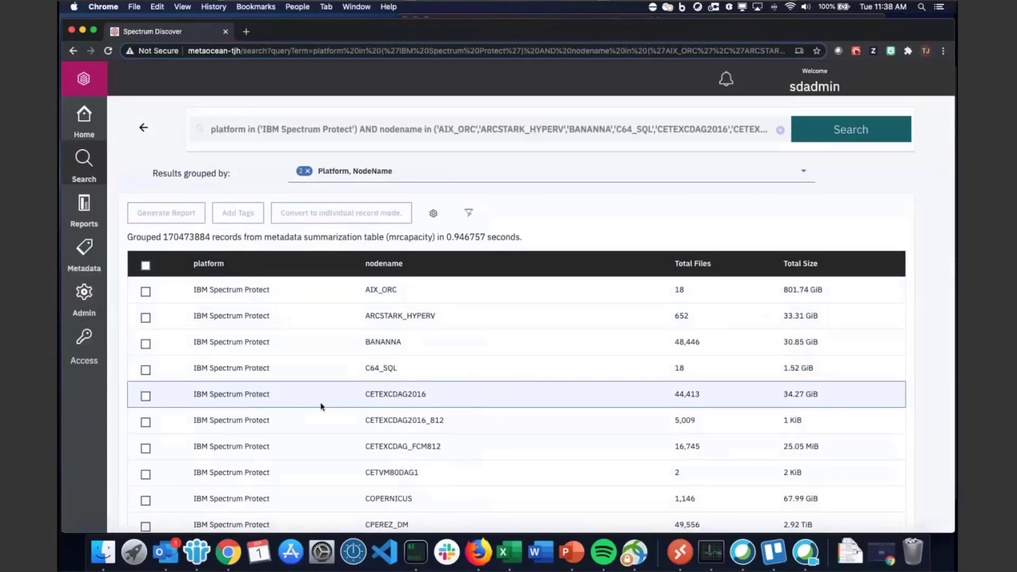
Step: Select the node groups CETEXCDAG2016, CETEXCDAG2016_812 and CETEXCDAG_FCM812 in the grouped results
{"action": "left_click", "coordinate": [146, 396]}
{"action": "left_click", "coordinate": [146, 422]}
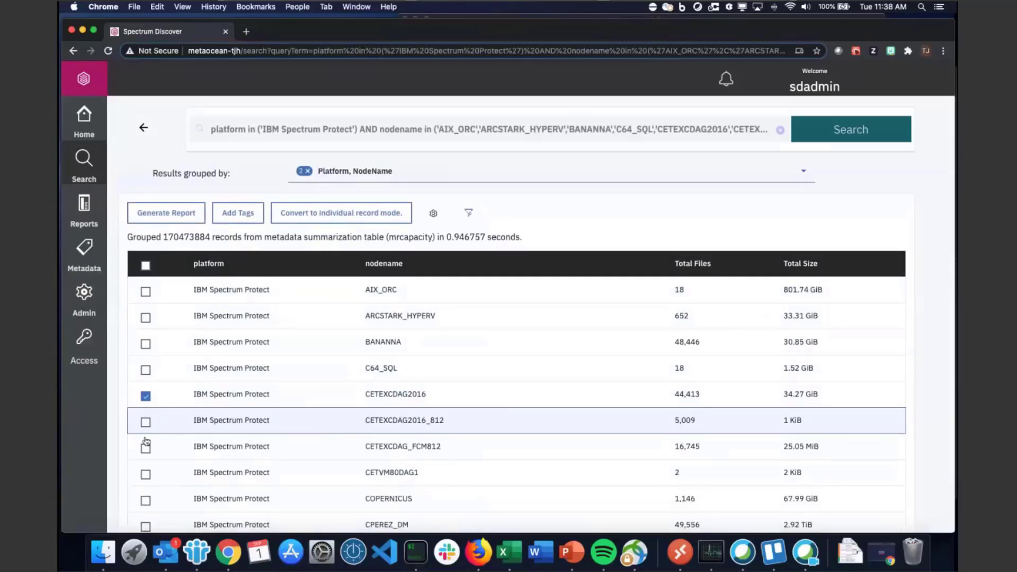
{"action": "left_click", "coordinate": [146, 448]}
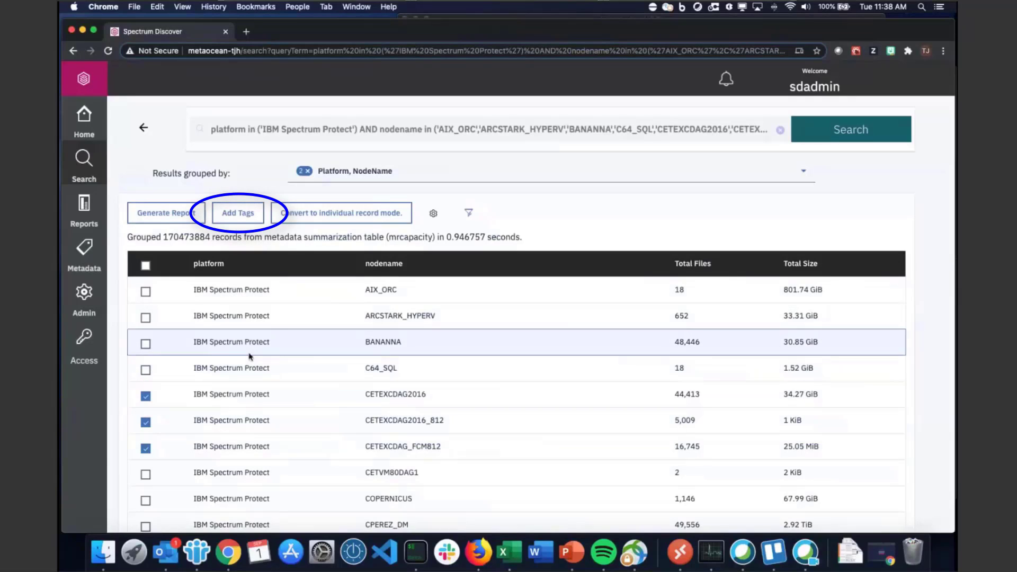
Step: Tag the three selected node groups with the project field set to devops and submit the tags
{"action": "left_click", "coordinate": [239, 217]}
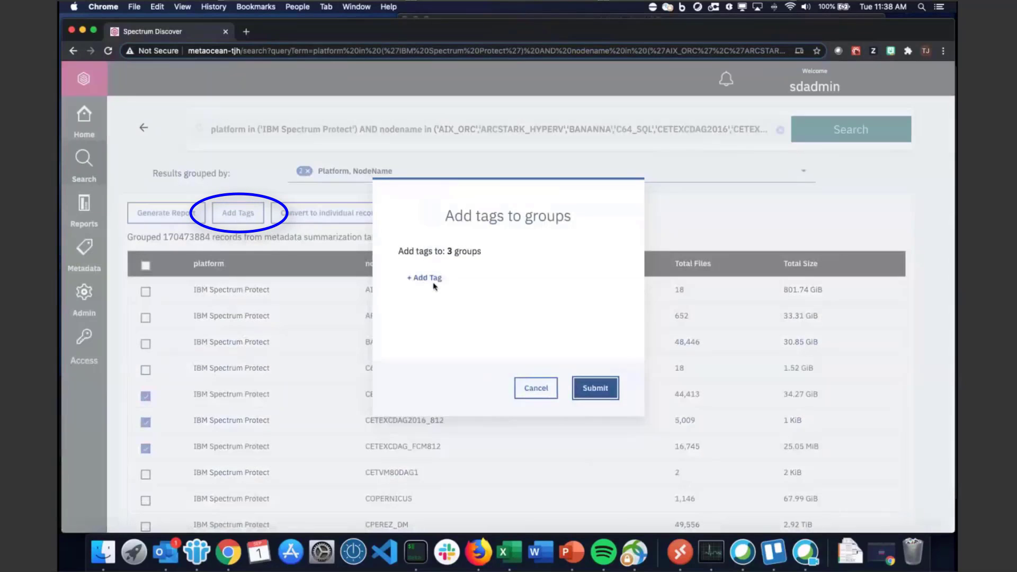
{"action": "left_click", "coordinate": [433, 285]}
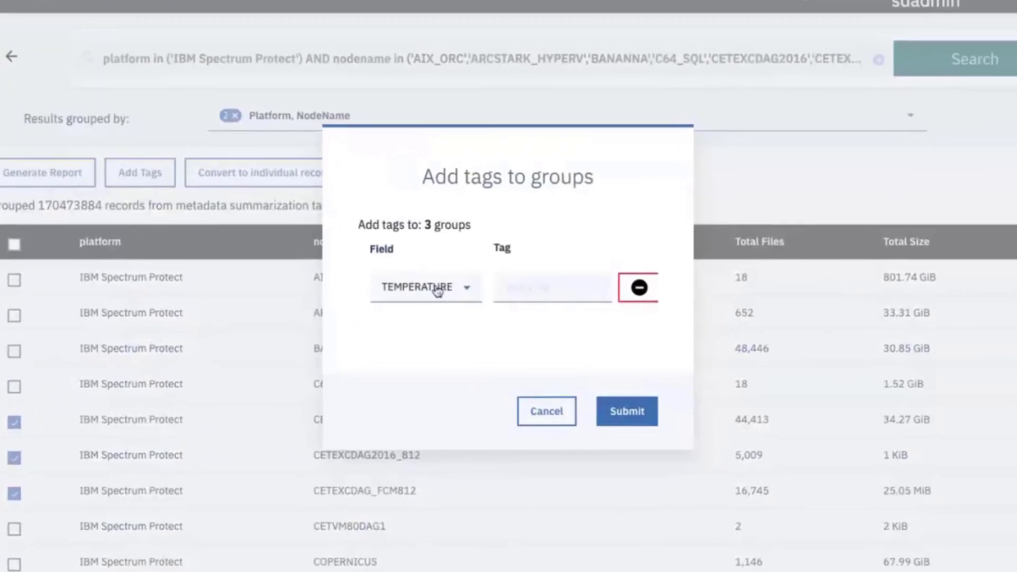
{"action": "left_click", "coordinate": [438, 291]}
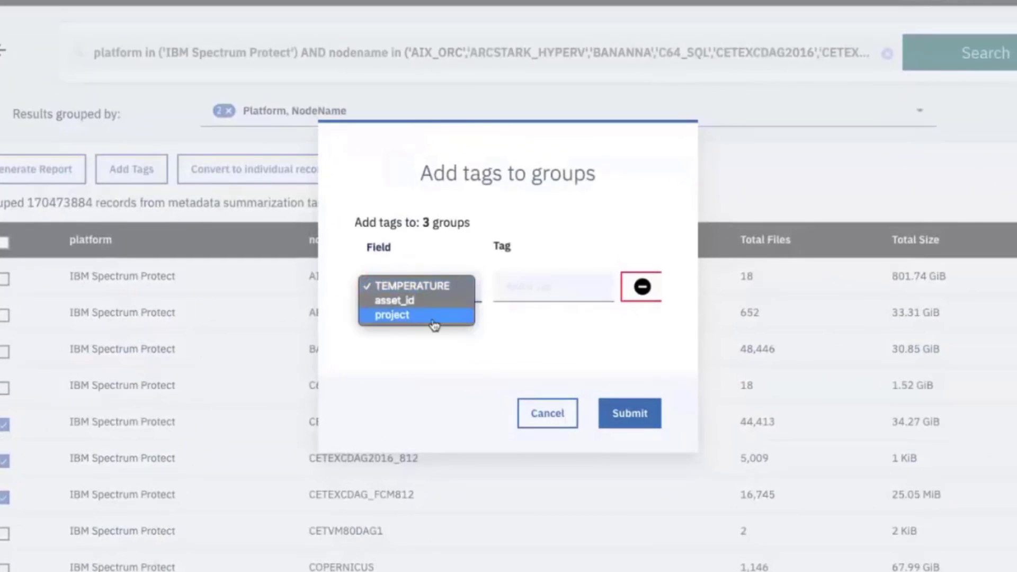
{"action": "left_click", "coordinate": [434, 315]}
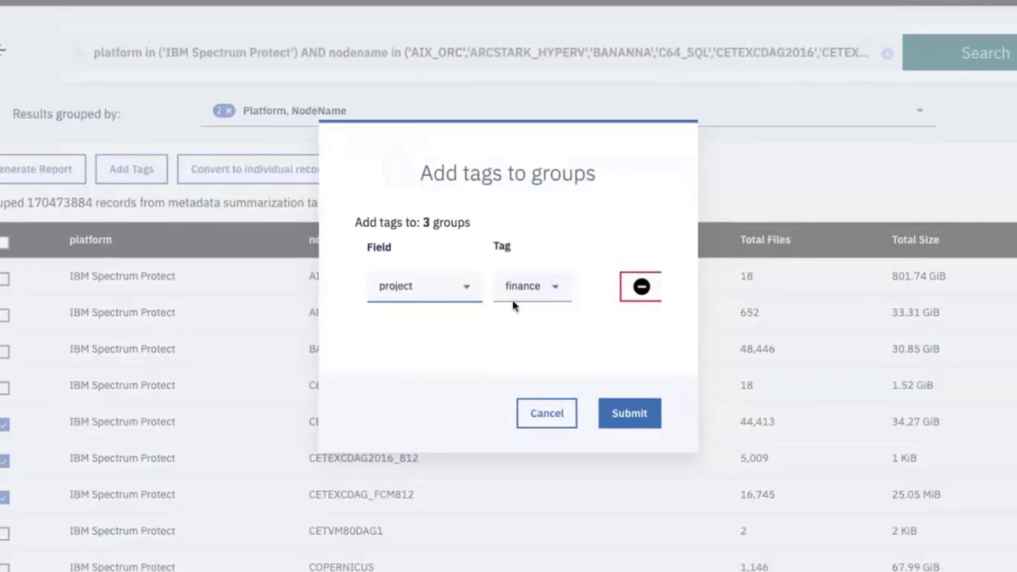
{"action": "left_click", "coordinate": [548, 288]}
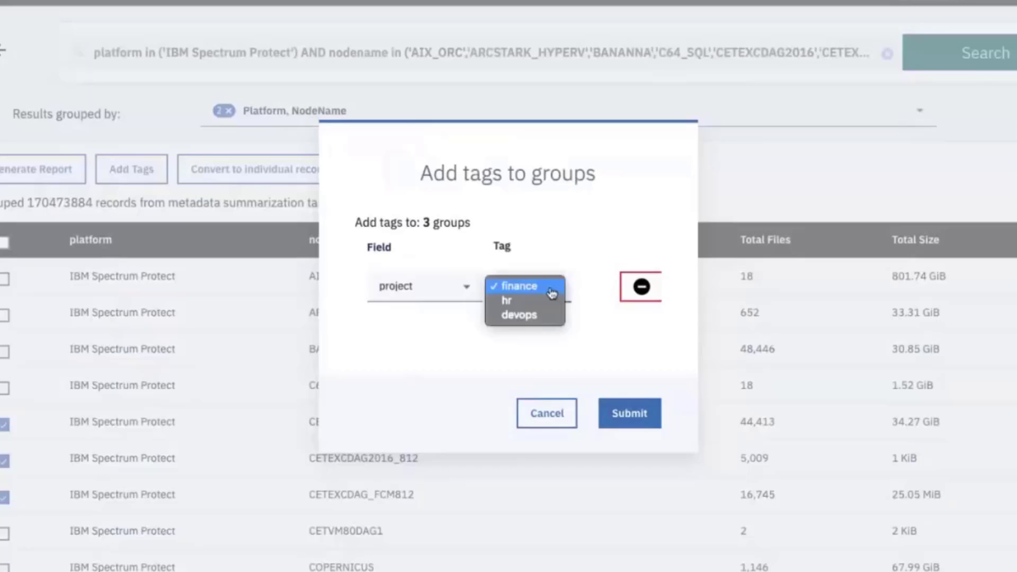
{"action": "left_click", "coordinate": [537, 319]}
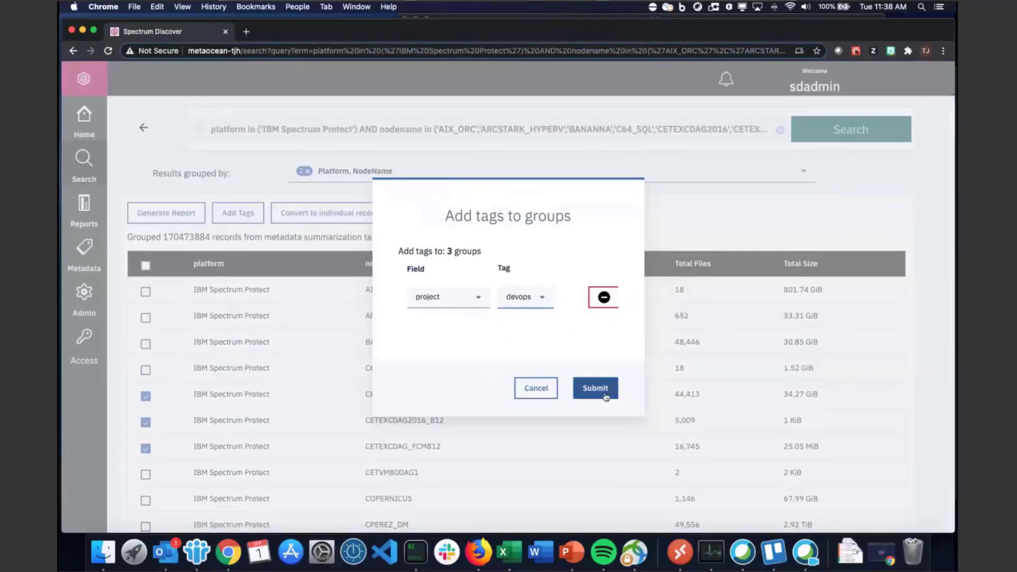
{"action": "left_click", "coordinate": [595, 388]}
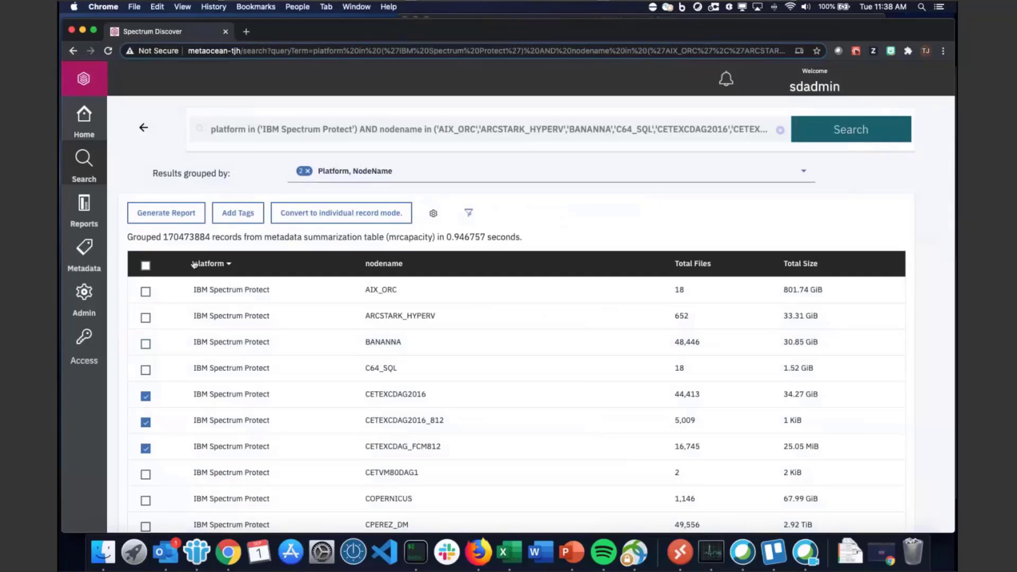
Step: Open the Discover database section of the administration settings
{"action": "left_click", "coordinate": [84, 295]}
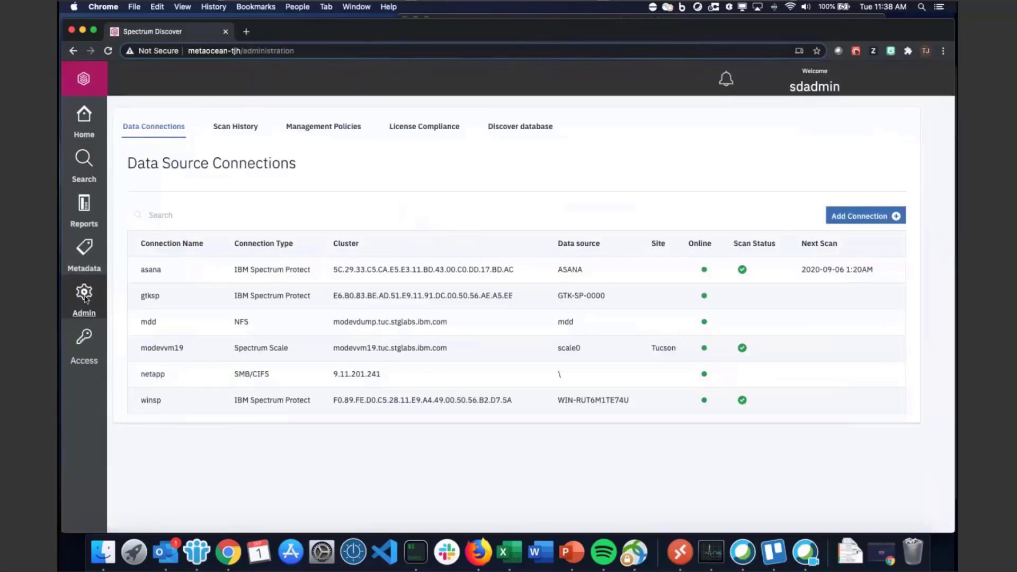
{"action": "left_click", "coordinate": [543, 130]}
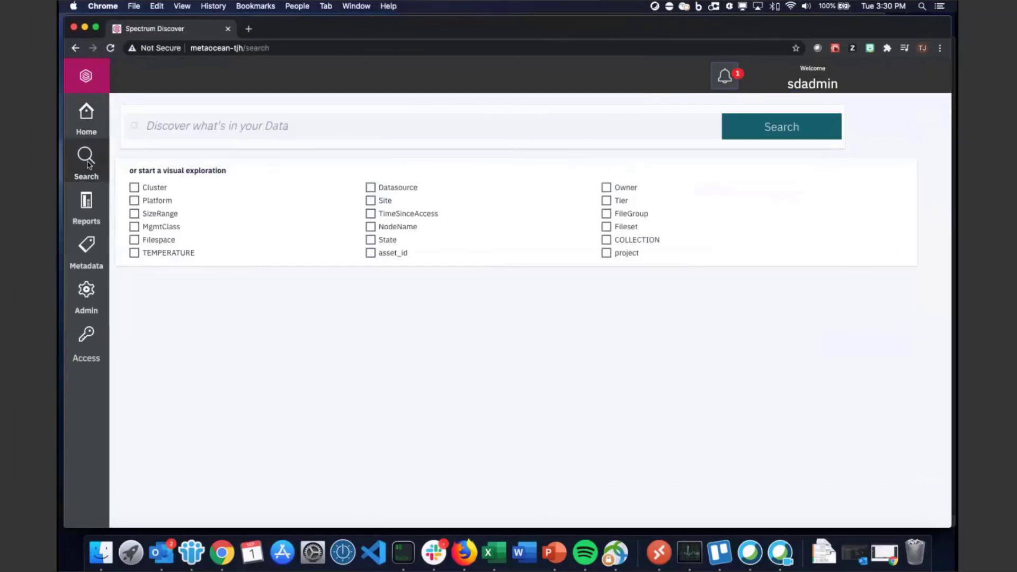
Step: Start a new visual exploration by project and search for records with the value devops
{"action": "left_click", "coordinate": [607, 254]}
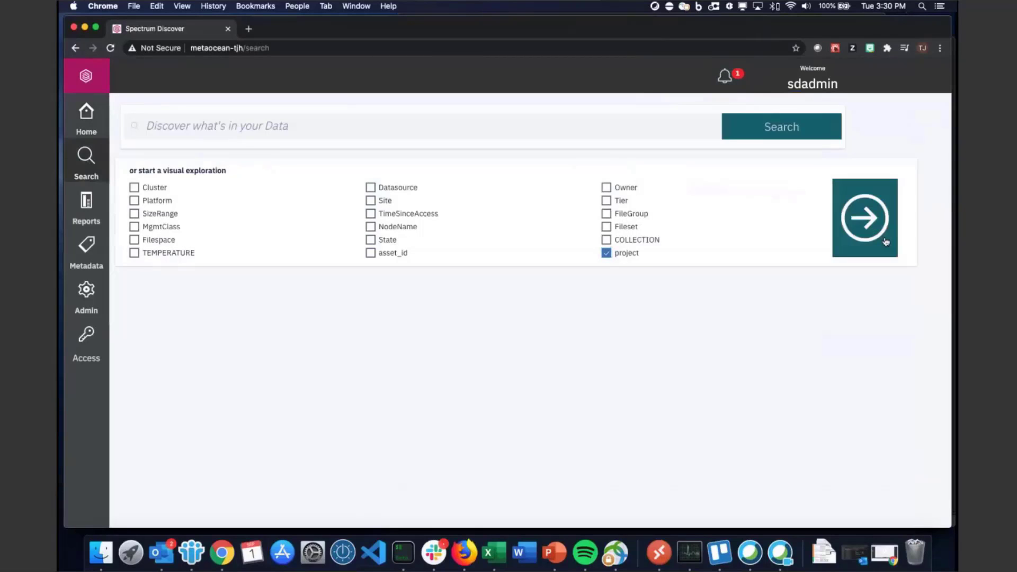
{"action": "left_click", "coordinate": [886, 242]}
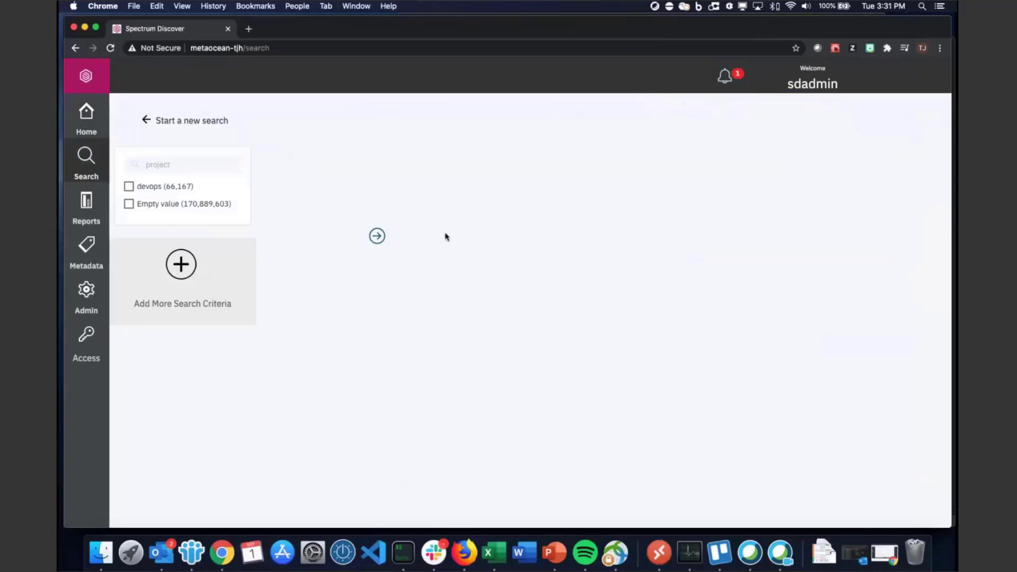
{"action": "left_click", "coordinate": [131, 188]}
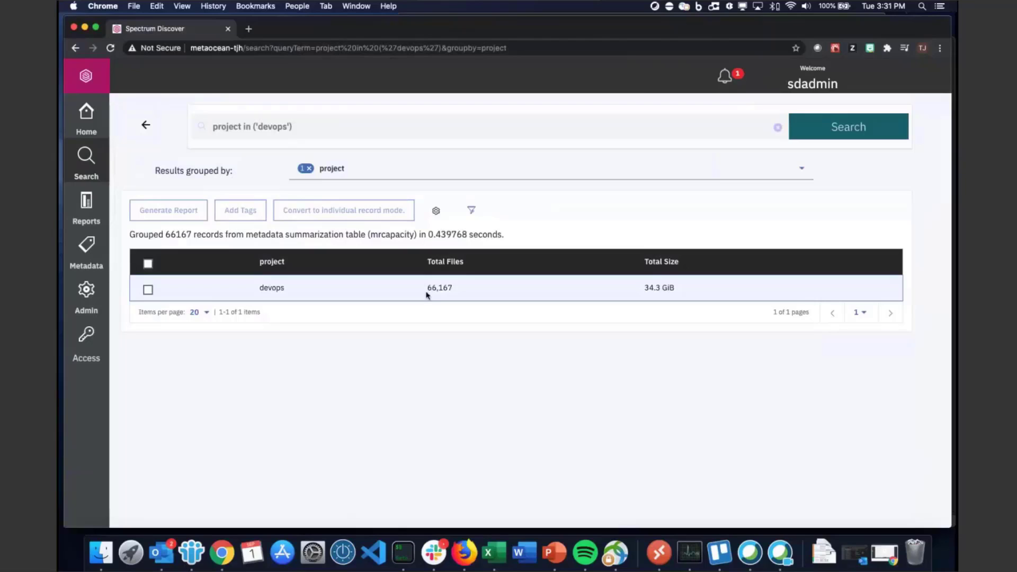
Step: Choose an additional facet to group the devops project results by
{"action": "left_click", "coordinate": [403, 172]}
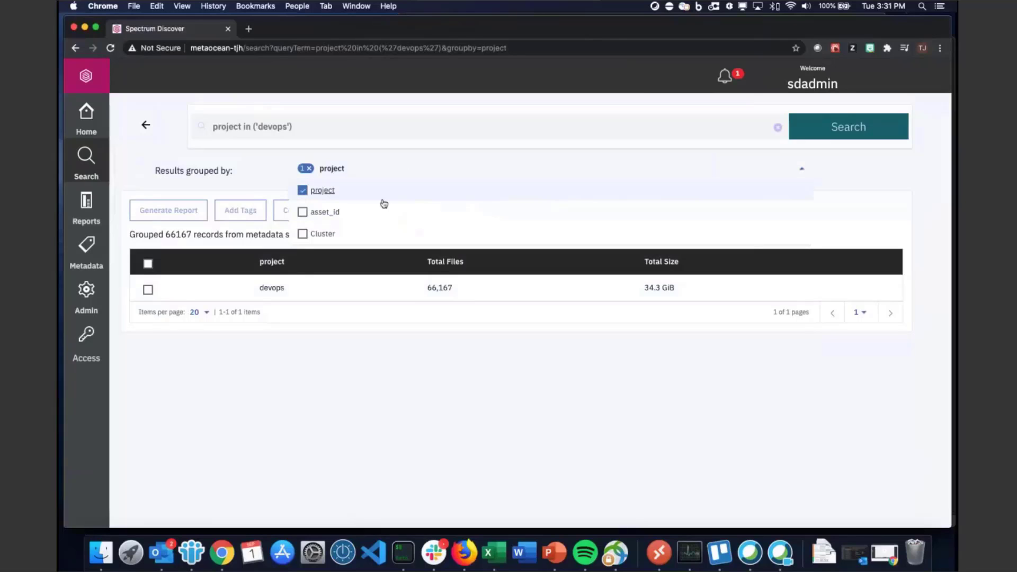
{"action": "scroll", "coordinate": [383, 202], "scroll_direction": "down", "scroll_amount": 5}
{"action": "scroll", "coordinate": [384, 207], "scroll_direction": "down", "scroll_amount": 5}
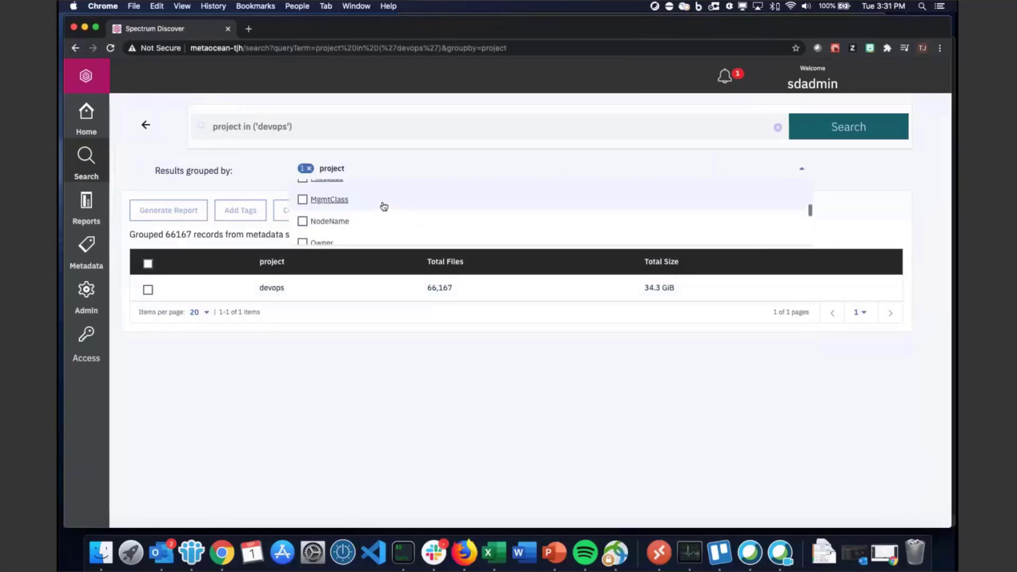
{"action": "left_click", "coordinate": [384, 209]}
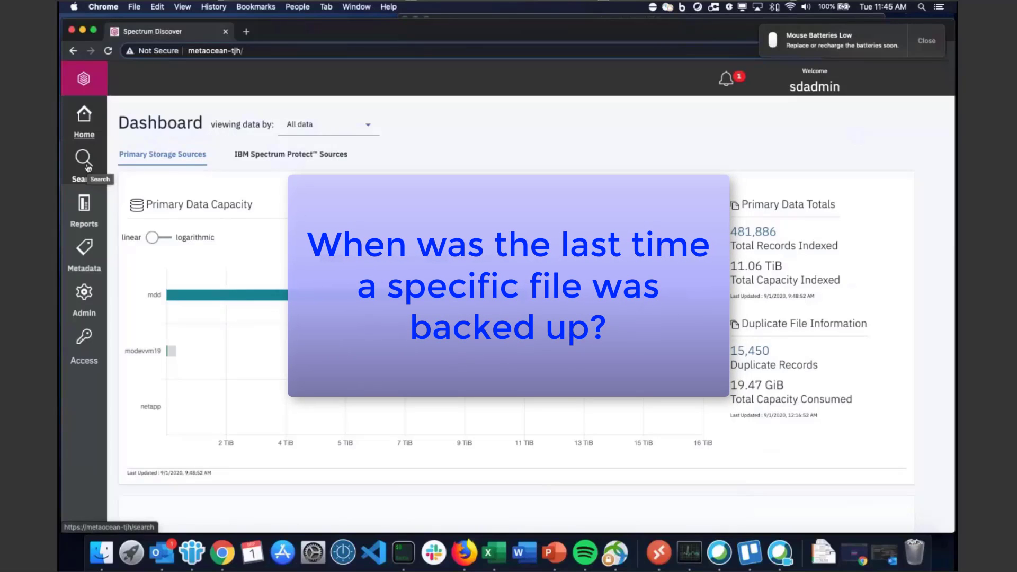
Step: Search for filename='IBM_RobReplication_User_Guide_311005_V003.doc' and look through the matching backup records
{"action": "left_click", "coordinate": [88, 167]}
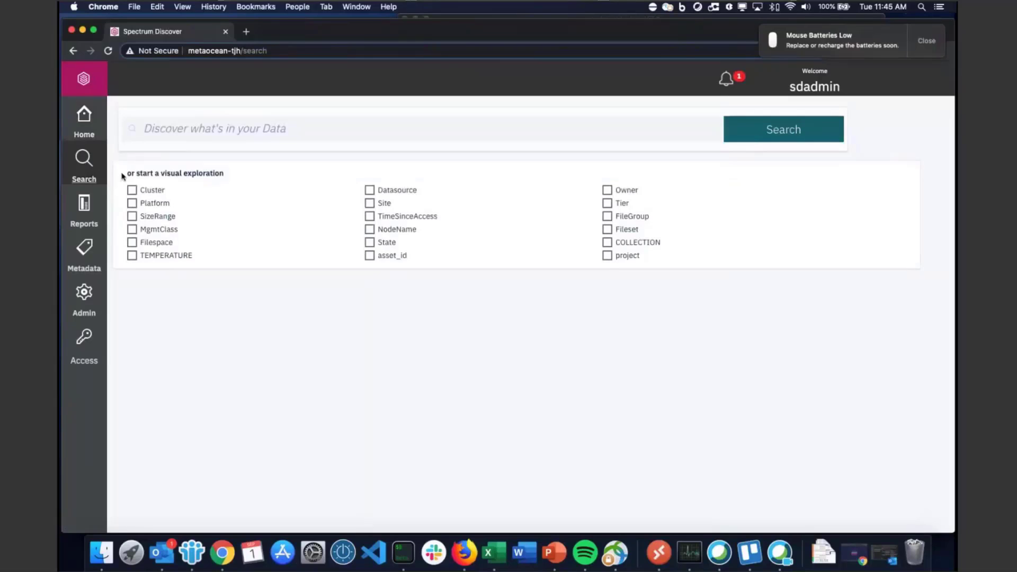
{"action": "left_click", "coordinate": [187, 130]}
{"action": "type", "text": "filename='IBM_RobReplication_User_Guide_311005_V003.doc'"}
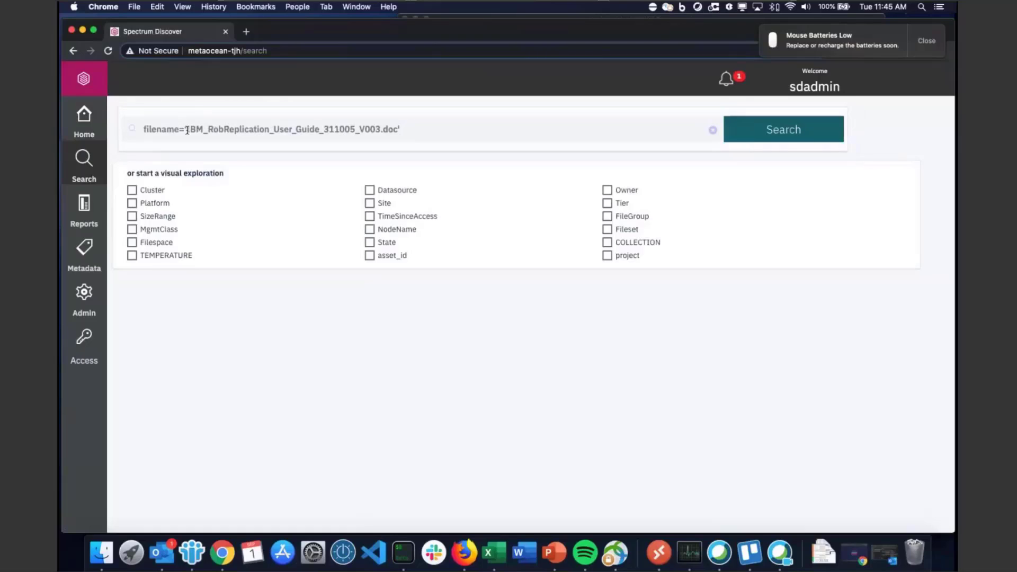
{"action": "key", "text": "Return"}
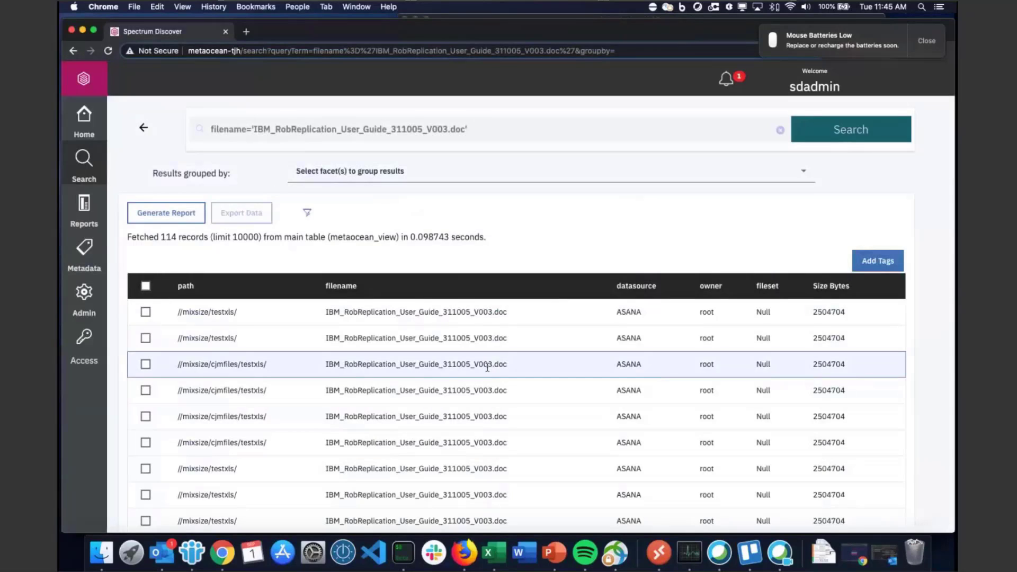
{"action": "scroll", "coordinate": [561, 395], "scroll_direction": "down", "scroll_amount": 5}
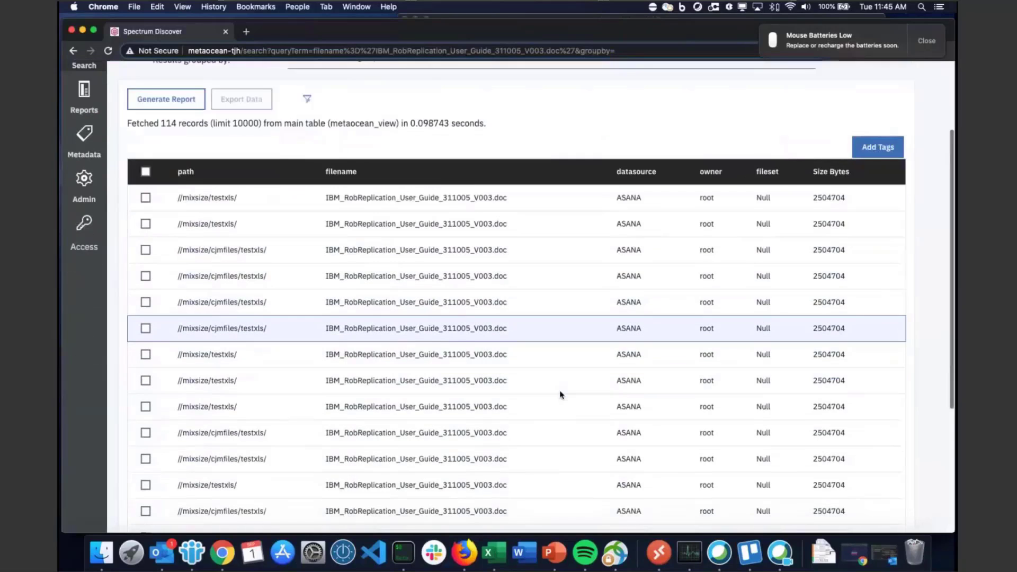
{"action": "scroll", "coordinate": [560, 395], "scroll_direction": "down", "scroll_amount": 1}
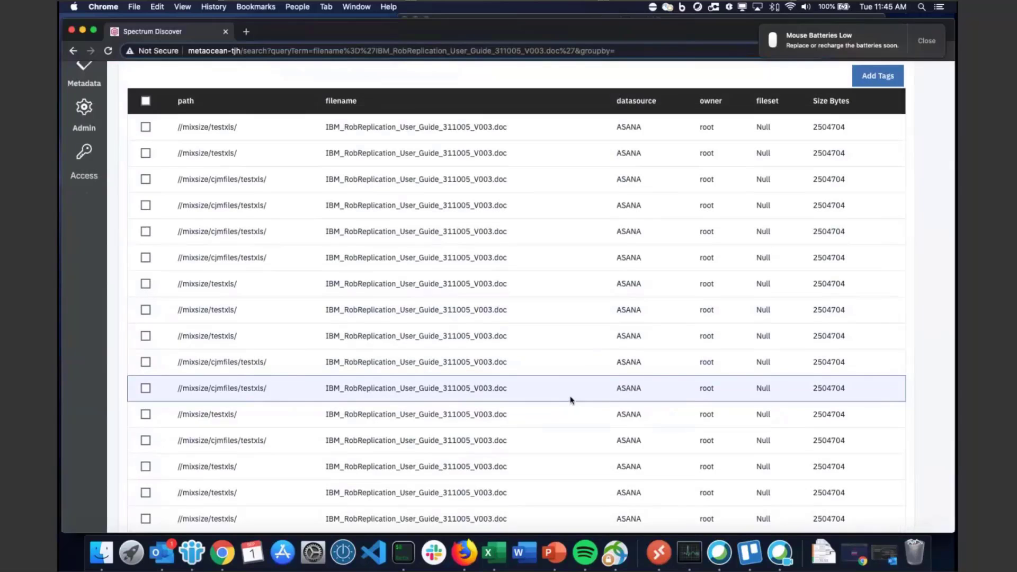
{"action": "scroll", "coordinate": [570, 399], "scroll_direction": "up", "scroll_amount": 1}
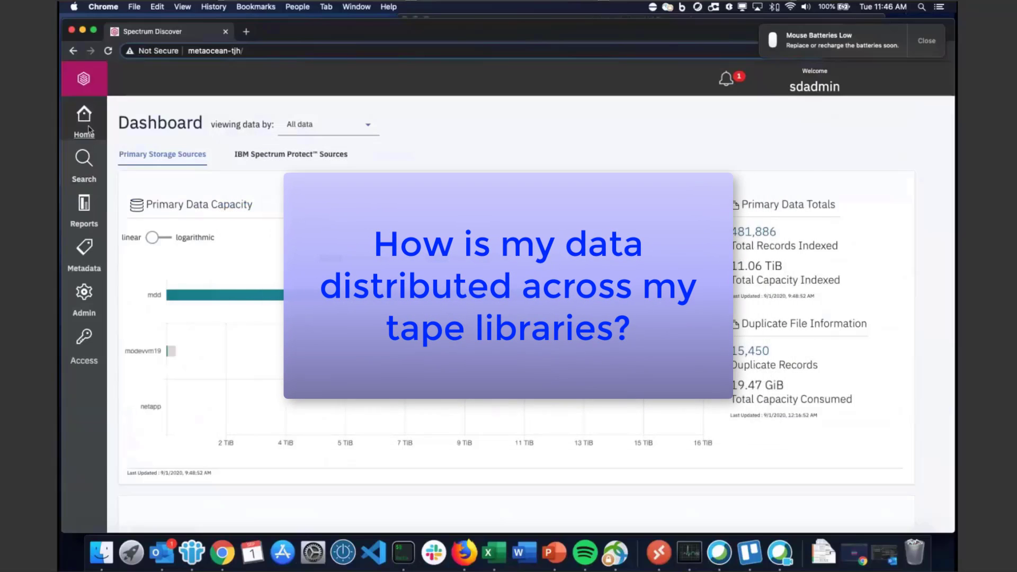
Step: Switch to the terminal and connect over SSH as moadmin to metaocean-tjh.tuc.stglabs.ibm.com
{"action": "left_click", "coordinate": [401, 554]}
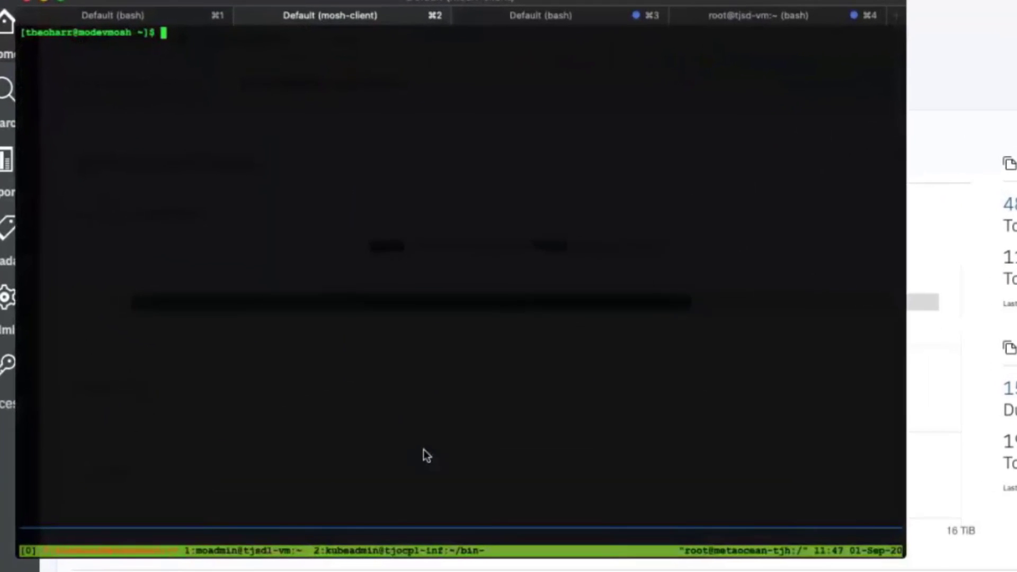
{"action": "type", "text": "ssh moadmin@"}
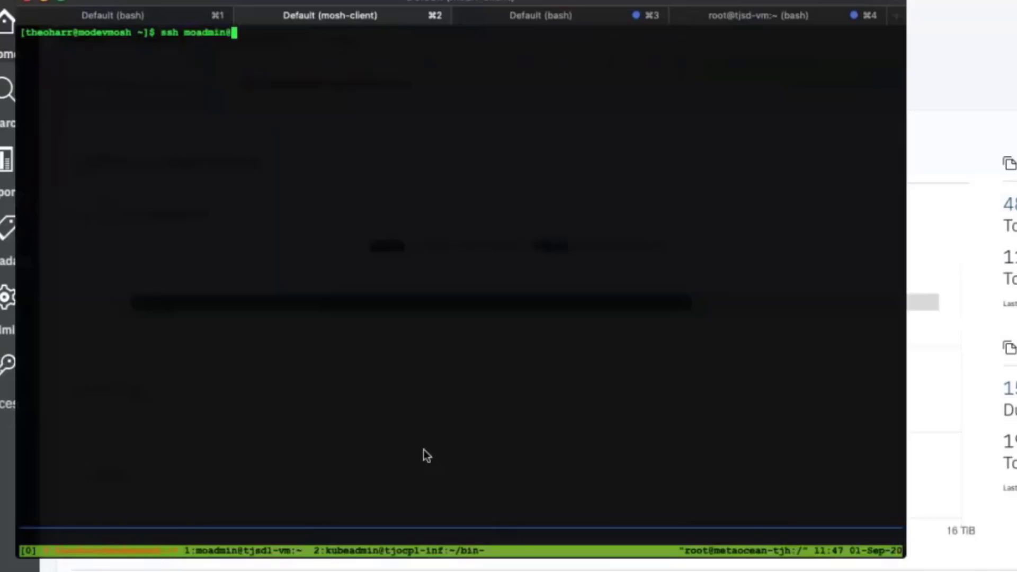
{"action": "type", "text": "metaocean-tjh."}
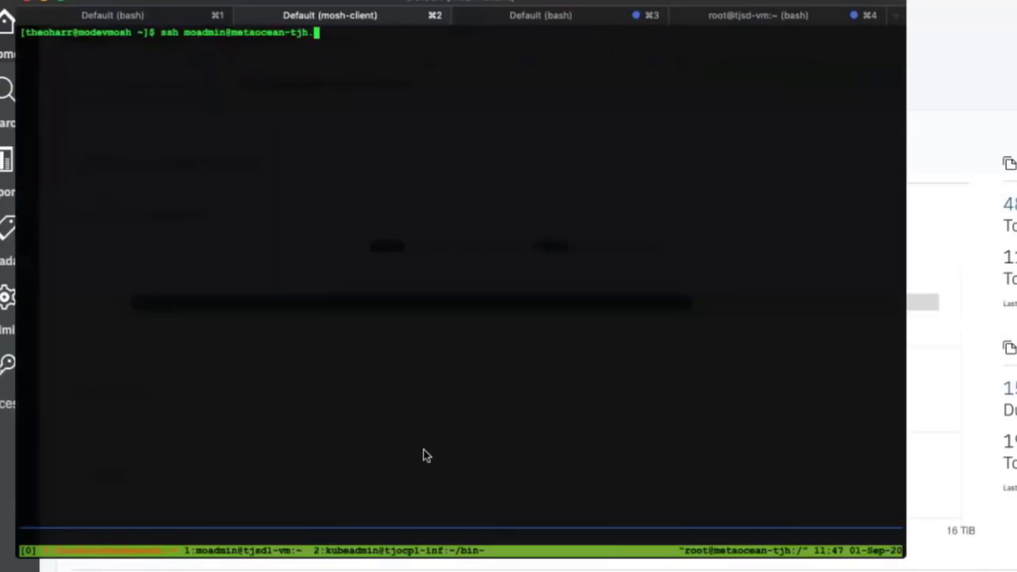
{"action": "type", "text": "tuc.stglabs.ibm.com"}
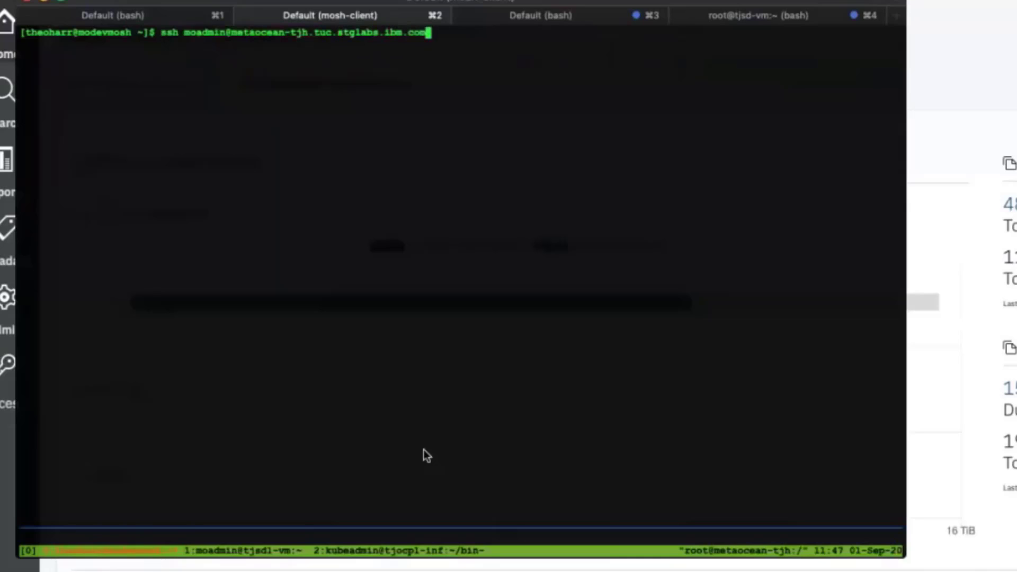
{"action": "key", "text": "Return"}
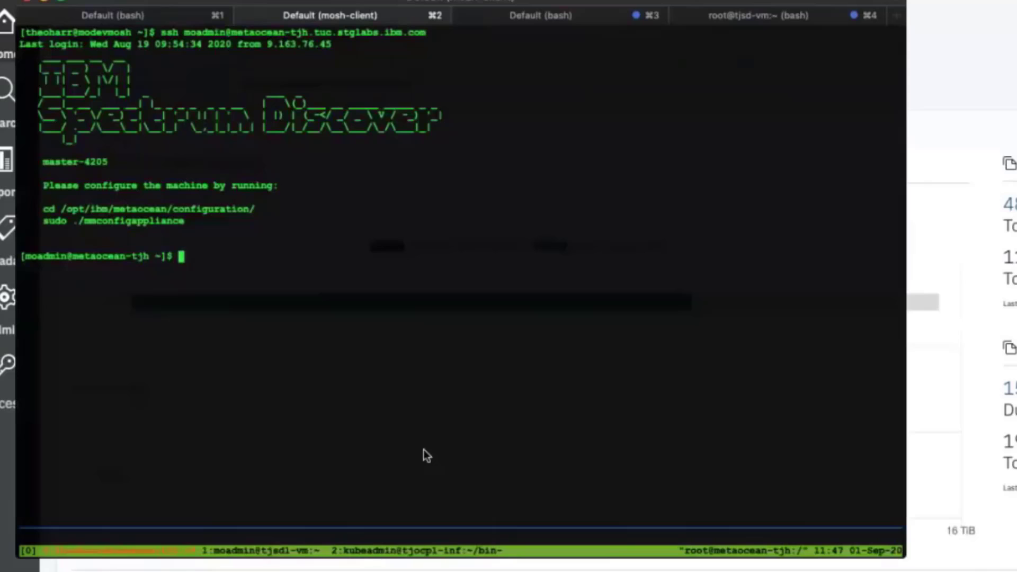
Step: Change to the /gpfs/gpfs0/reports/ directory and list its contents
{"action": "type", "text": "cd /gpfs/gpfs0/re"}
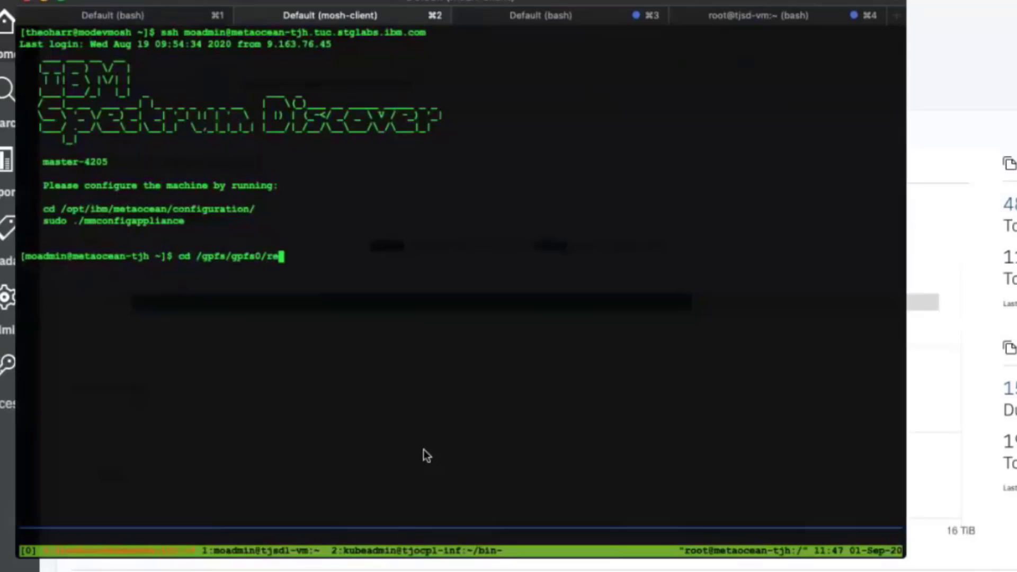
{"action": "key", "text": "Tab"}
{"action": "key", "text": "Return"}
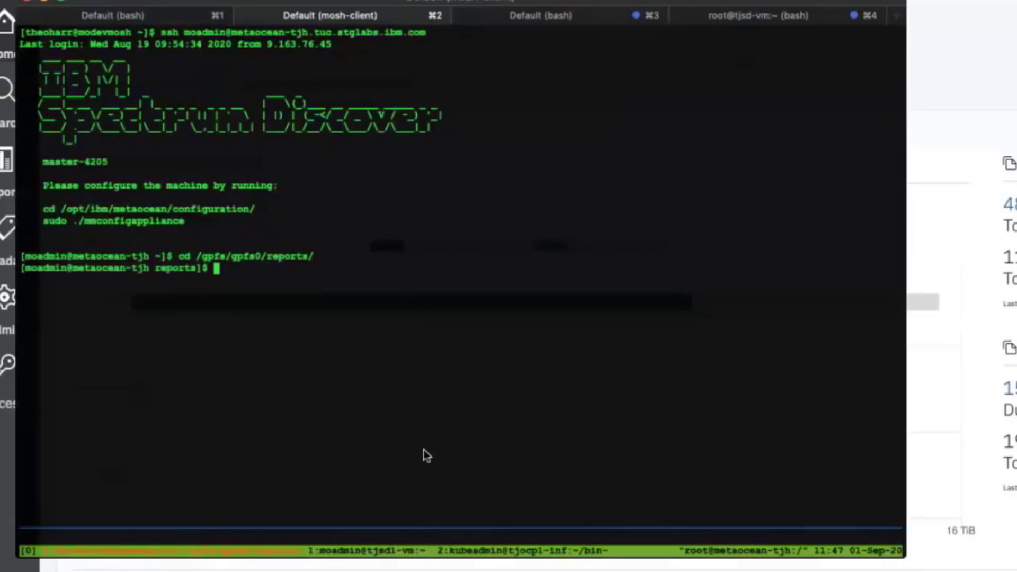
{"action": "type", "text": "l"}
{"action": "key", "text": "BackSpace"}
{"action": "type", "text": "ls"}
{"action": "key", "text": "Return"}
{"action": "type", "text": "cat s"}
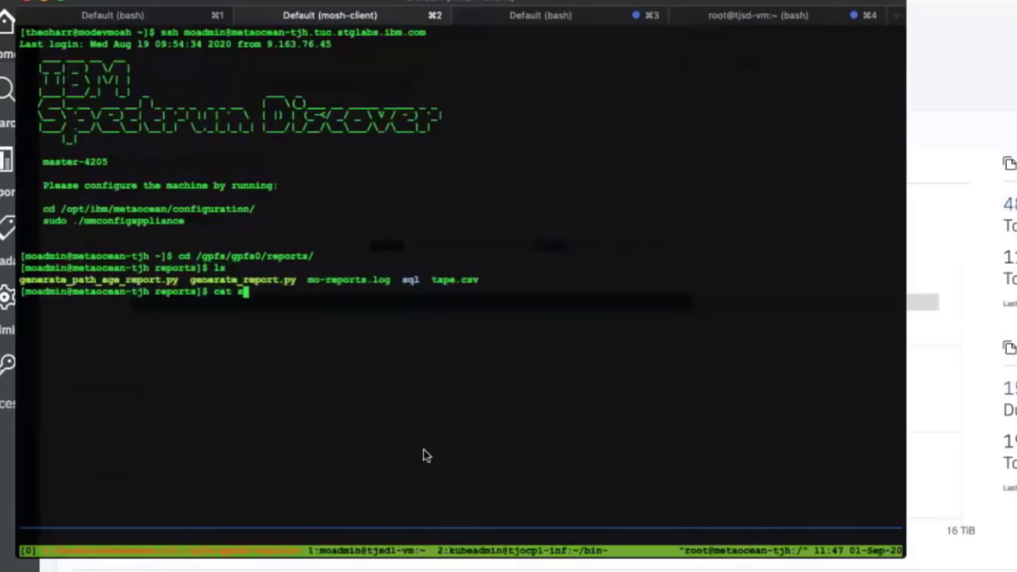
{"action": "key", "text": "Tab"}
{"action": "key", "text": "ctrl+u"}
Step: List the SQL report files in the sql/protect/ directory
{"action": "type", "text": "ls /"}
{"action": "key", "text": "BackSpace"}
{"action": "type", "text": "sq"}
{"action": "key", "text": "Tab"}
{"action": "type", "text": "pro"}
{"action": "key", "text": "Tab"}
{"action": "key", "text": "Return"}
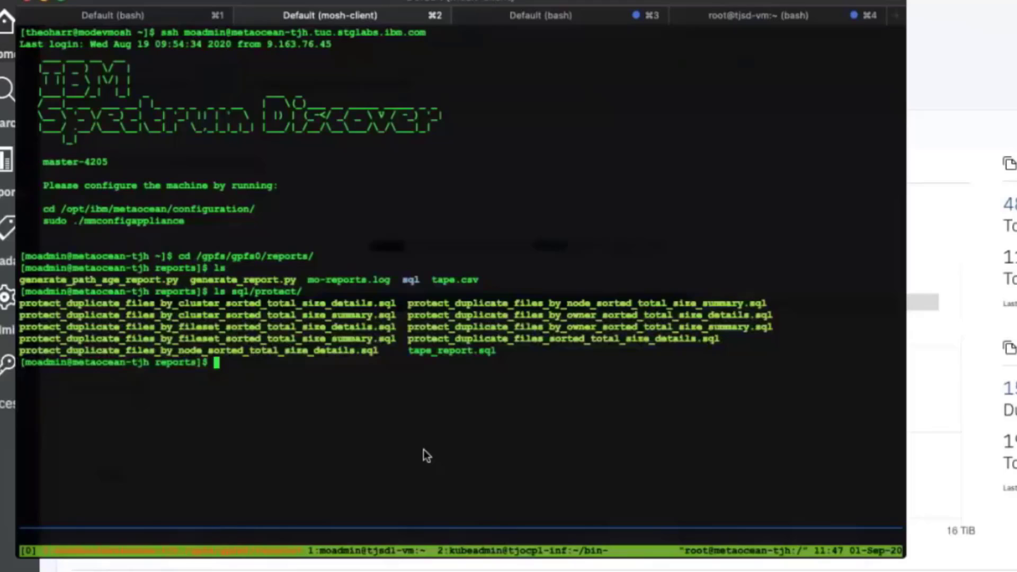
Step: Print the query in sql/protect/tape_report.sql with cat
{"action": "type", "text": "cat sql/p"}
{"action": "key", "text": "Tab"}
{"action": "type", "text": "tap"}
{"action": "key", "text": "Tab"}
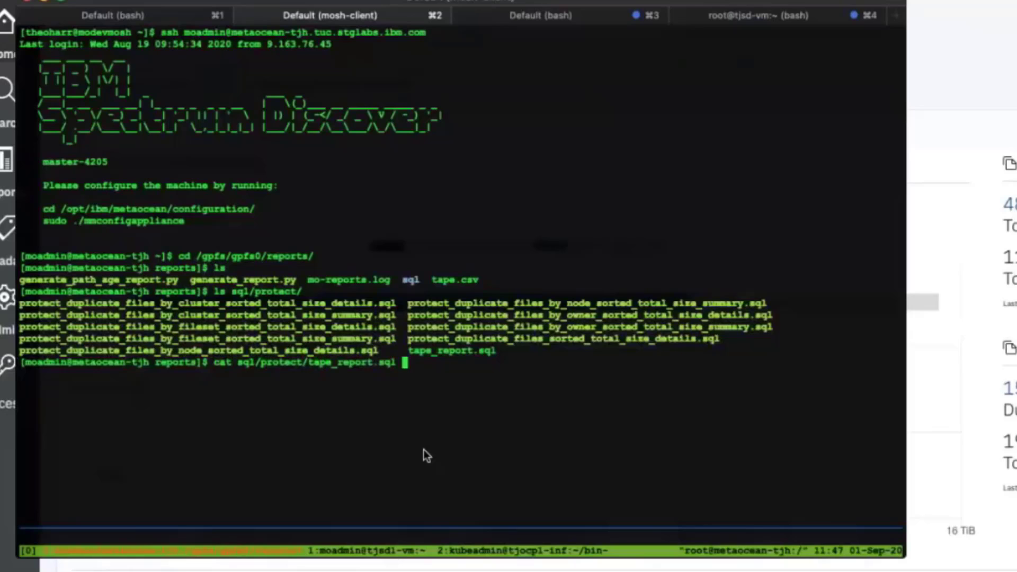
{"action": "key", "text": "Return"}
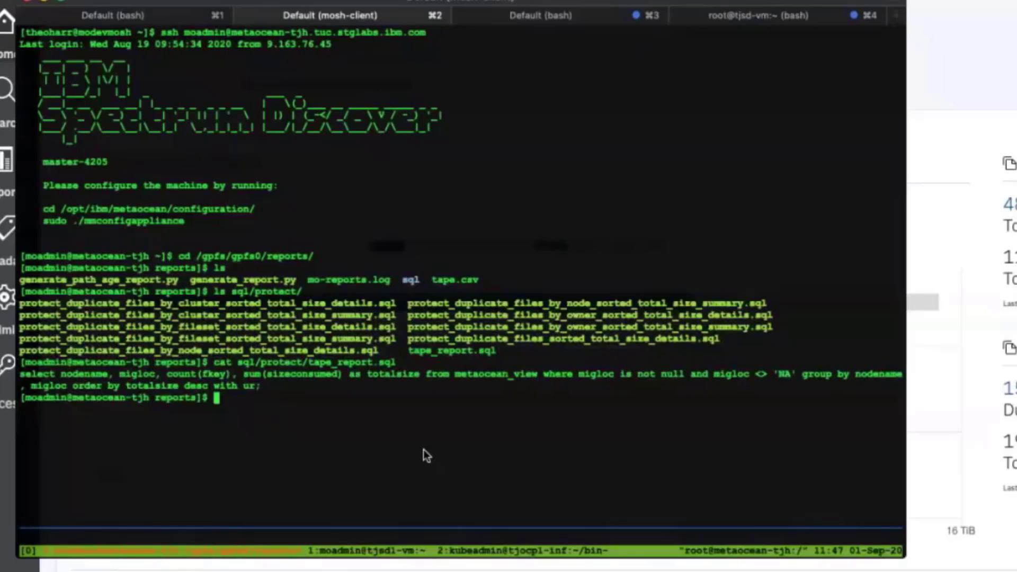
Step: Display the usage help for generate_report.py with python3 and the -h option
{"action": "type", "text": "python3 generate_report.py "}
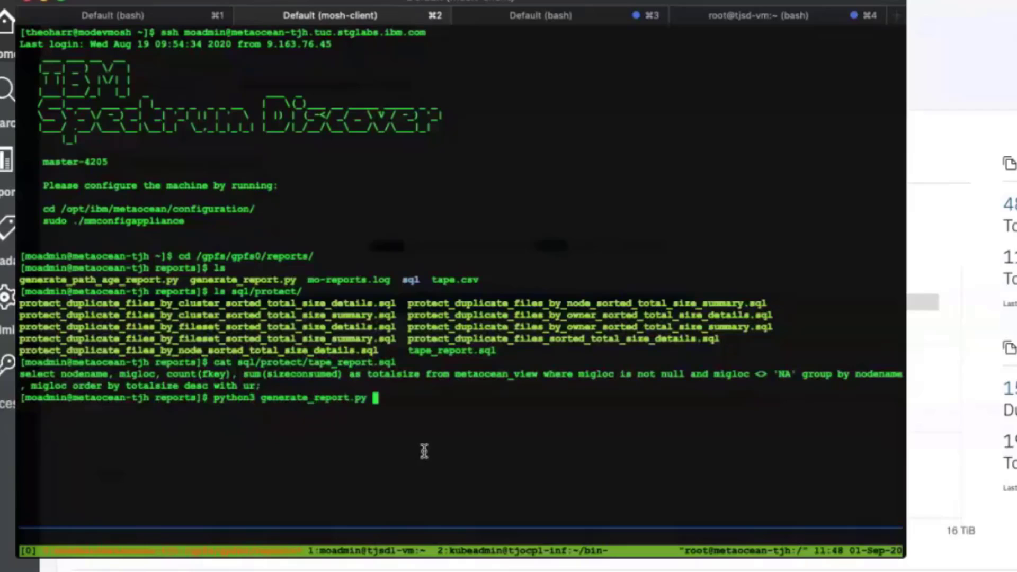
{"action": "type", "text": "-h"}
{"action": "key", "text": "Return"}
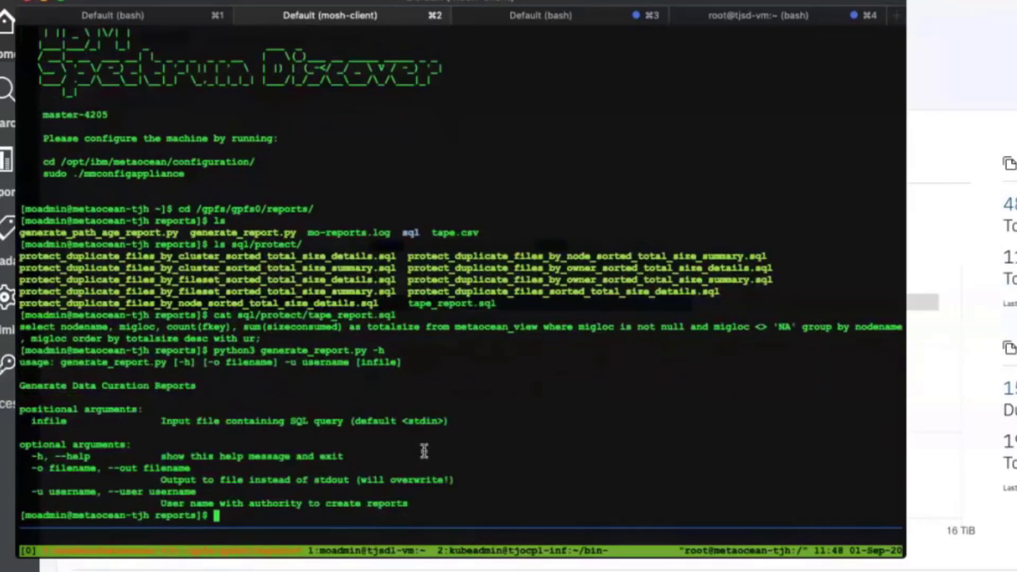
Step: Run generate_report.py with python3 on sql/protect/tape_report.sql as user sdadmin, outputting to tape.csv, and enter the account password
{"action": "type", "text": "python3 generate_report.py "}
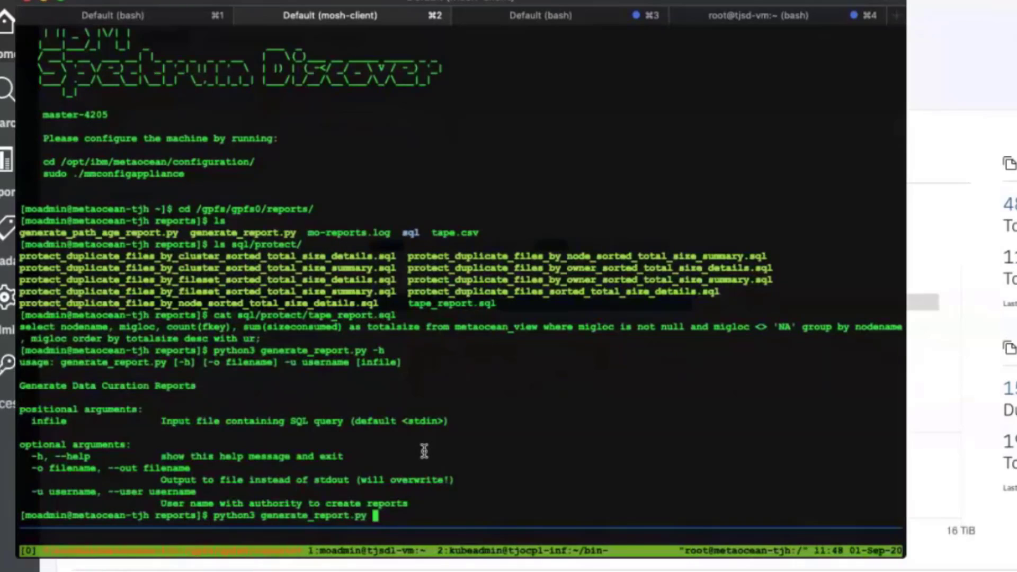
{"action": "type", "text": "-o tape.csv -u "}
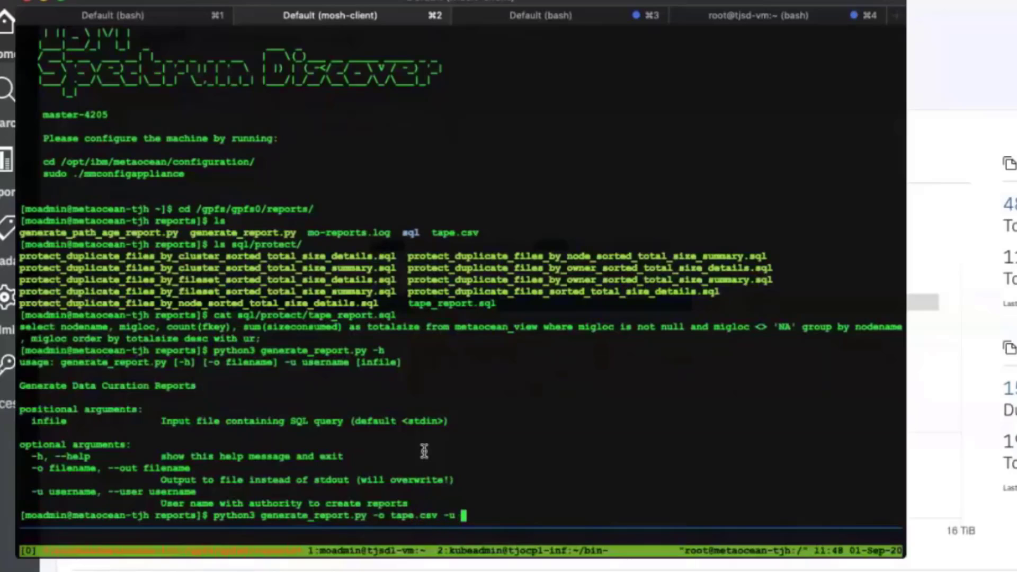
{"action": "type", "text": "sdadmin sql/"}
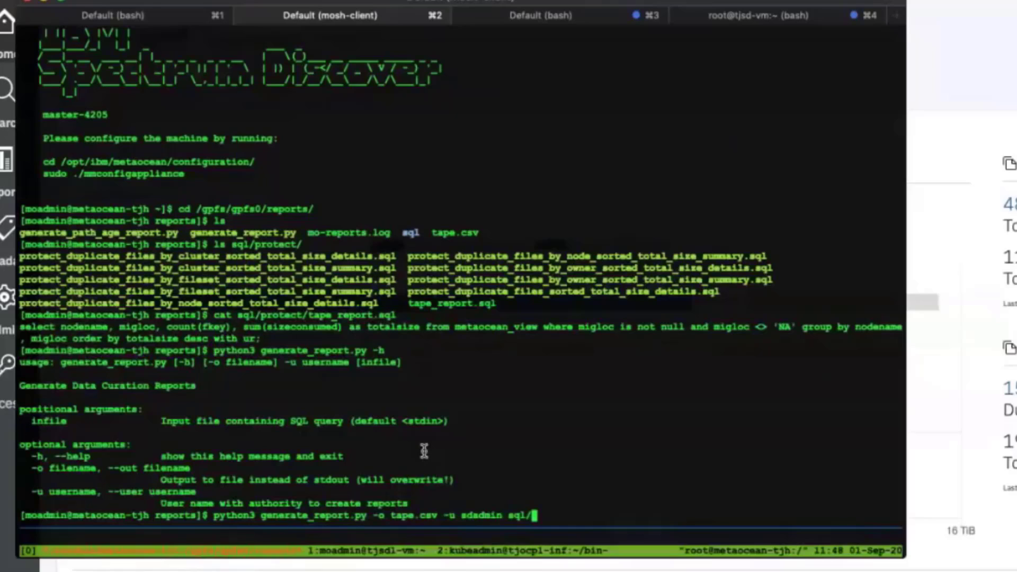
{"action": "type", "text": "pr"}
{"action": "key", "text": "Tab"}
{"action": "type", "text": "ta"}
{"action": "key", "text": "Tab"}
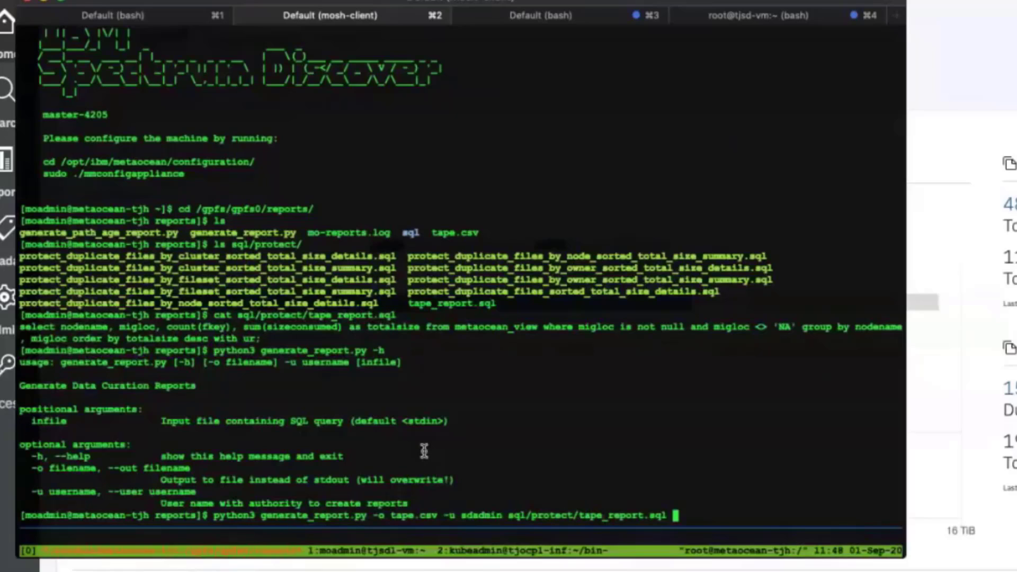
{"action": "key", "text": "Return"}
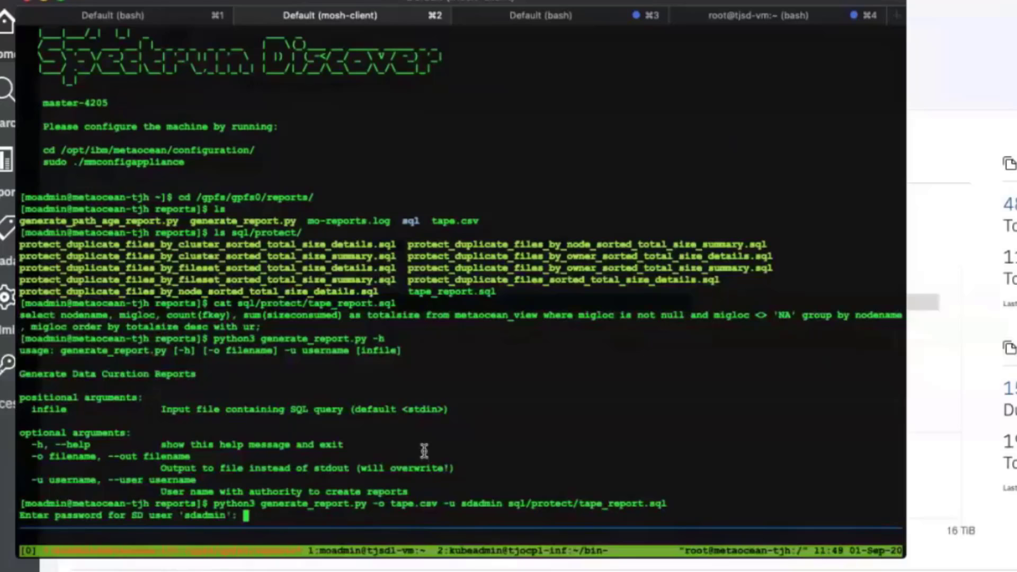
{"action": "key", "text": "Return"}
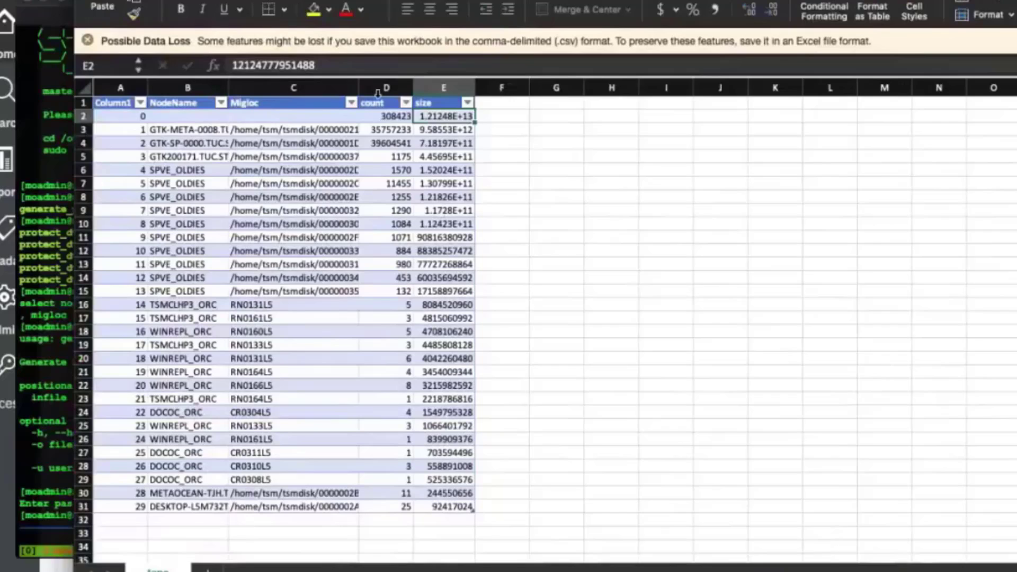
Step: Switch to the tape report in Excel and widen the Migloc column to fit the full storage paths
{"action": "left_click_drag", "start_coordinate": [359, 88], "coordinate": [376, 91]}
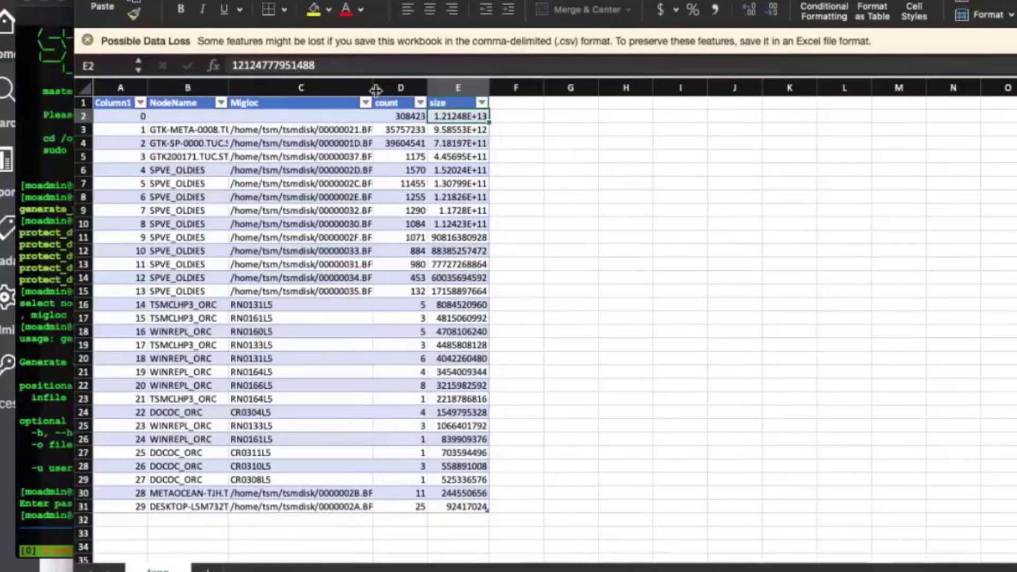